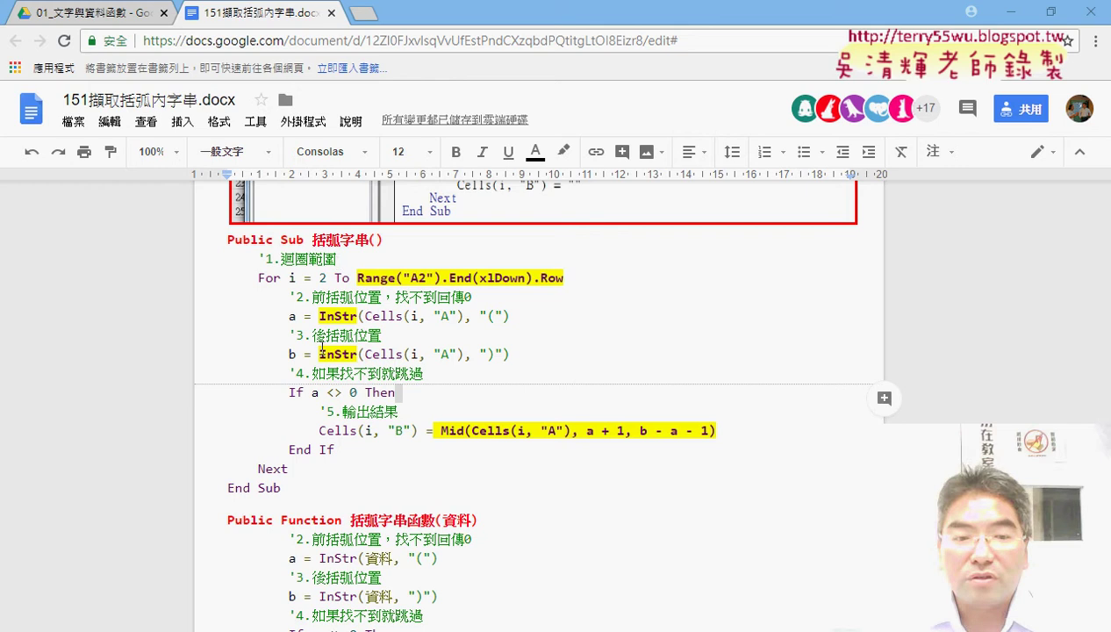
# Select parts of the procedure code and its comment 1.迴圈範圍 in the Google Doc
pyautogui.moveTo(280, 488); pyautogui.dragTo(215, 237)
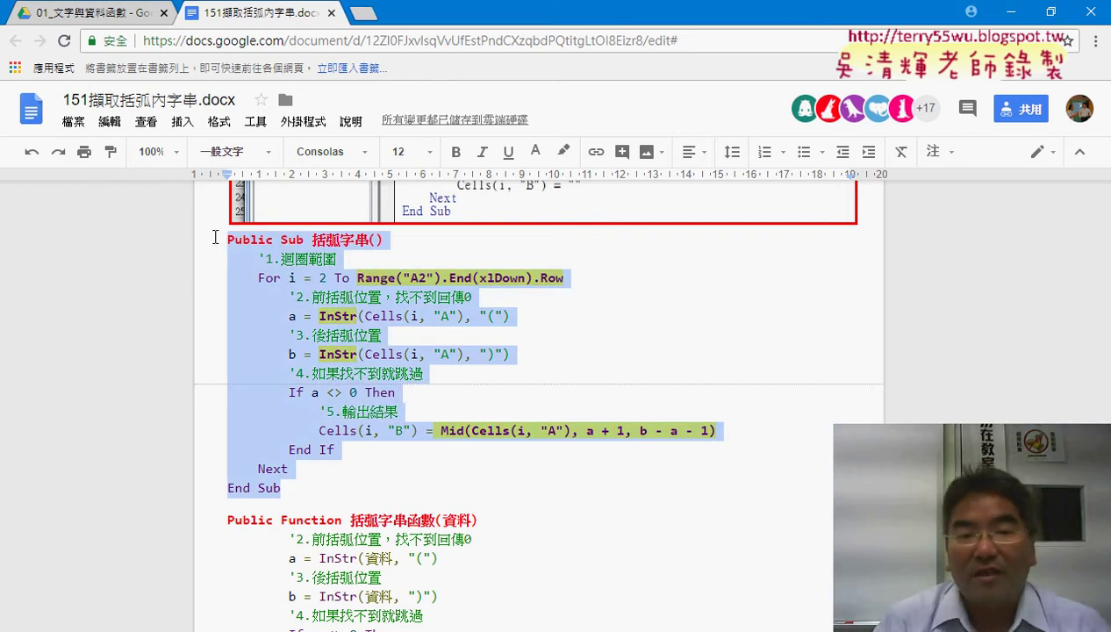
pyautogui.click(383, 339)
pyautogui.moveTo(355, 255); pyautogui.dragTo(266, 259)
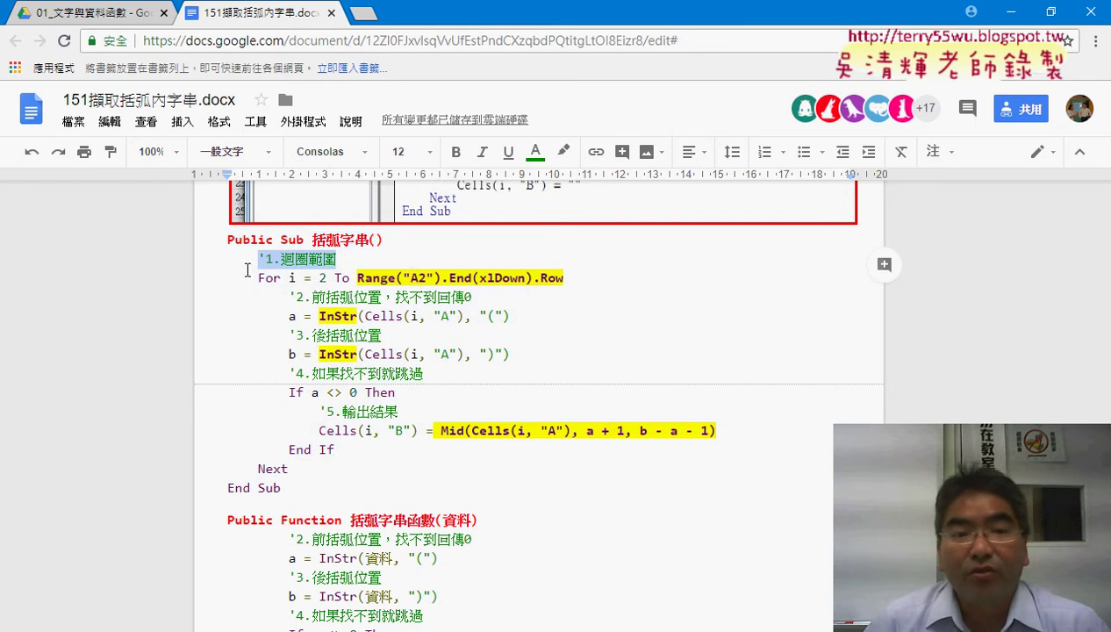
pyautogui.moveTo(267, 259); pyautogui.dragTo(258, 259)
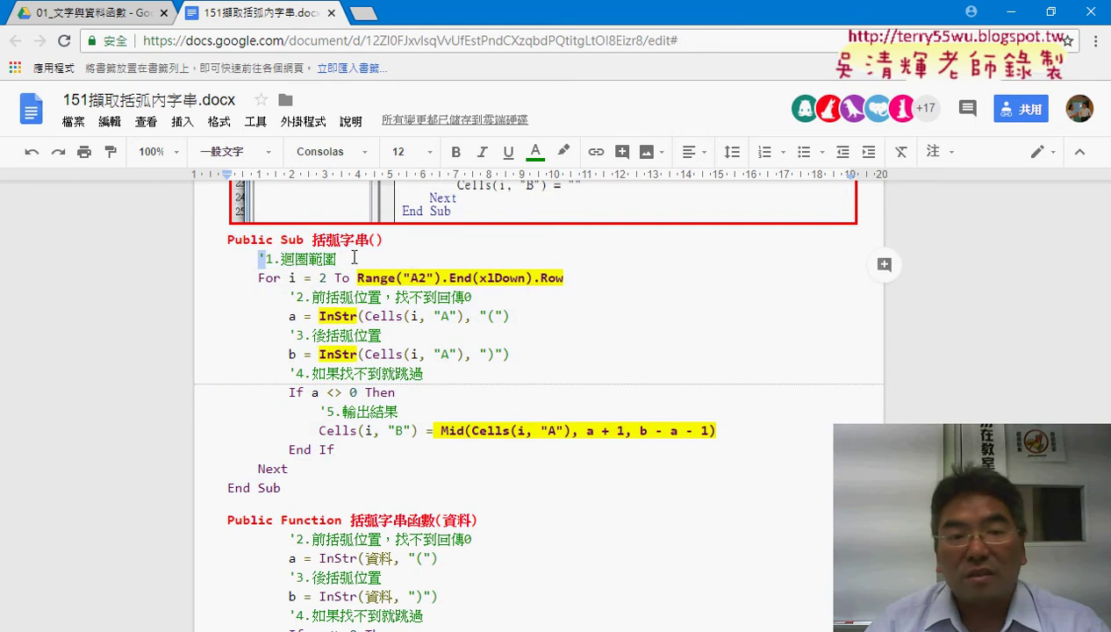
pyautogui.moveTo(362, 259); pyautogui.dragTo(267, 263)
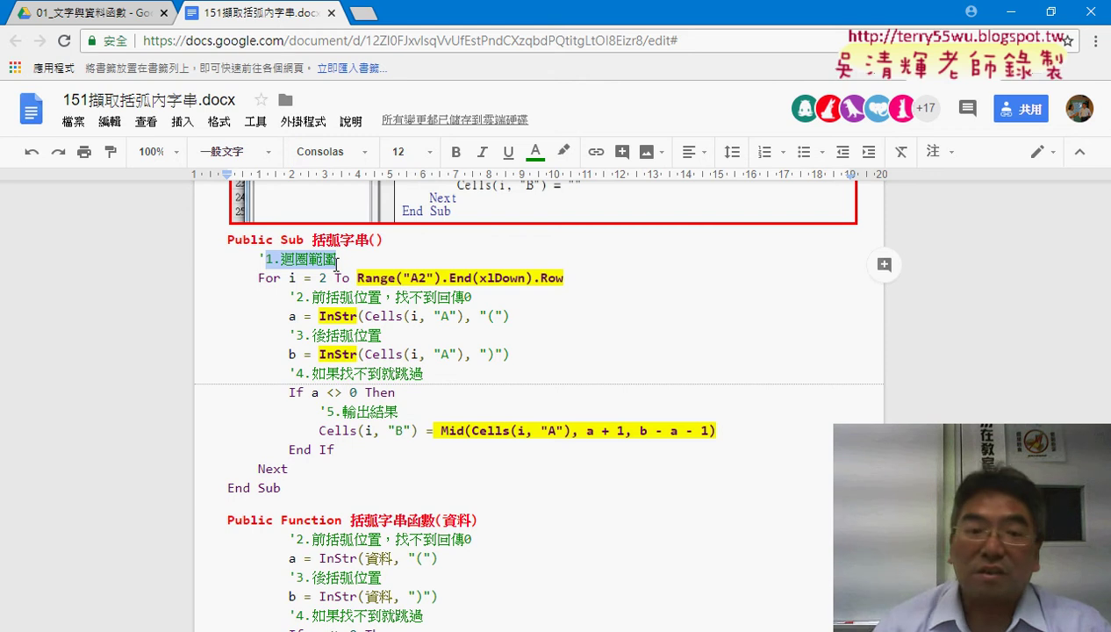
# Copy the whole commented 括弧字串 procedure and switch to the VBA editor
pyautogui.moveTo(318, 492); pyautogui.dragTo(212, 247)
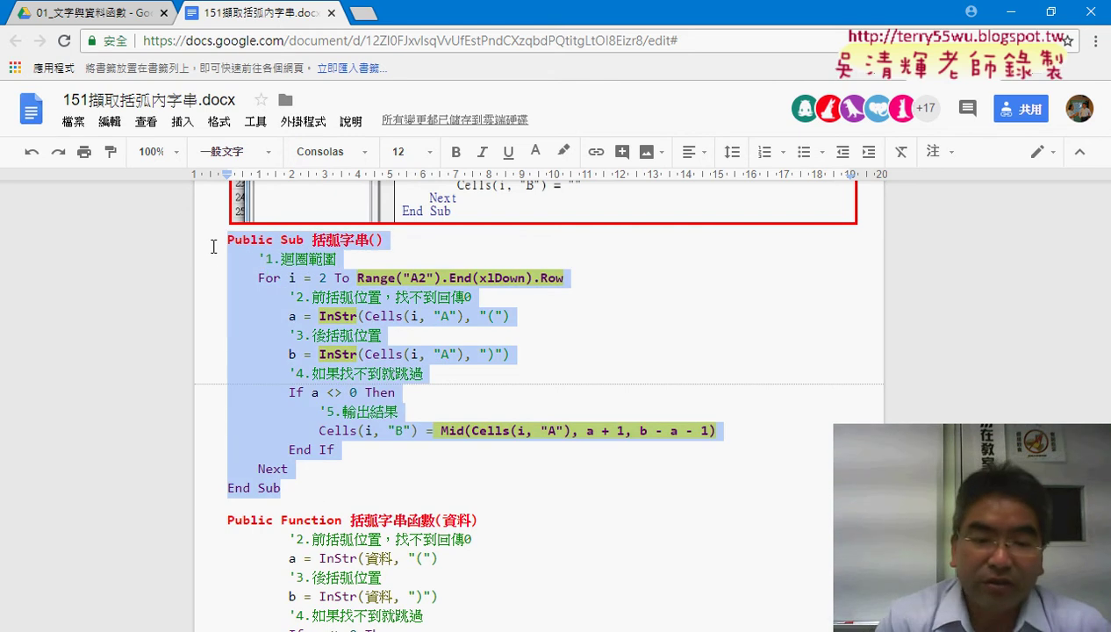
pyautogui.hotkey('ctrl', 'c')
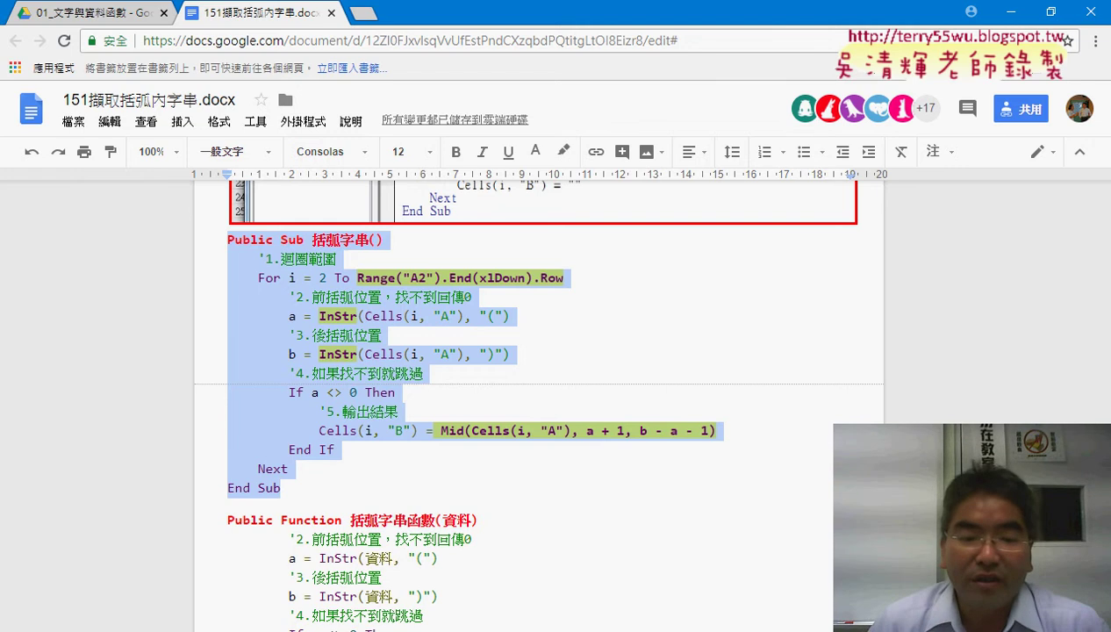
pyautogui.moveTo(421, 628)
pyautogui.click(538, 518)
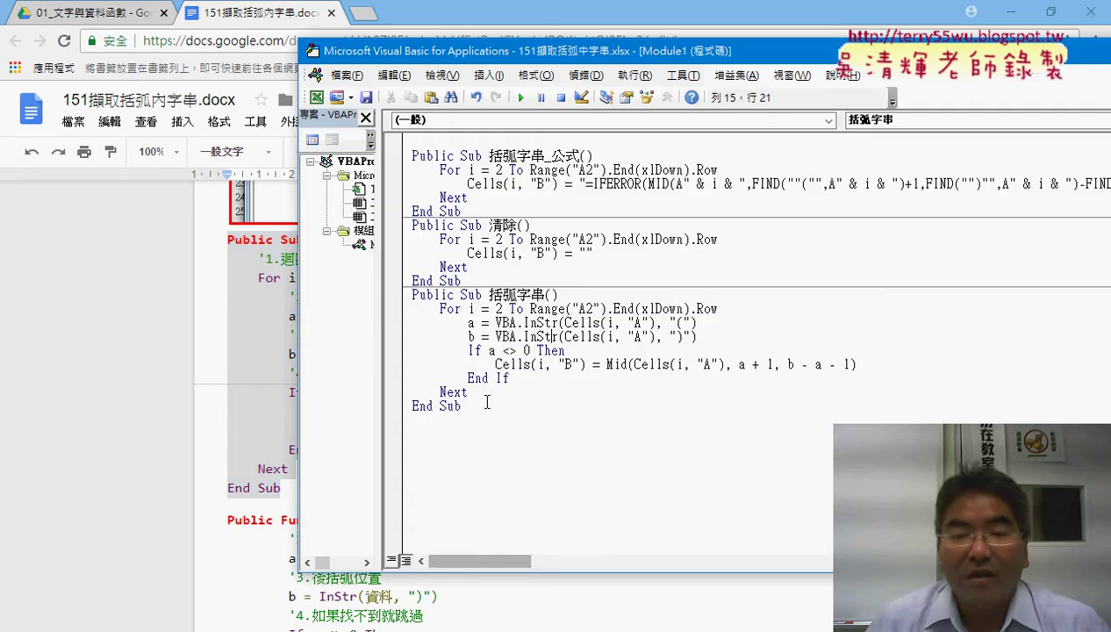
# Replace Module1's existing 括弧字串 procedure with the copied commented version
pyautogui.moveTo(463, 407); pyautogui.dragTo(410, 298)
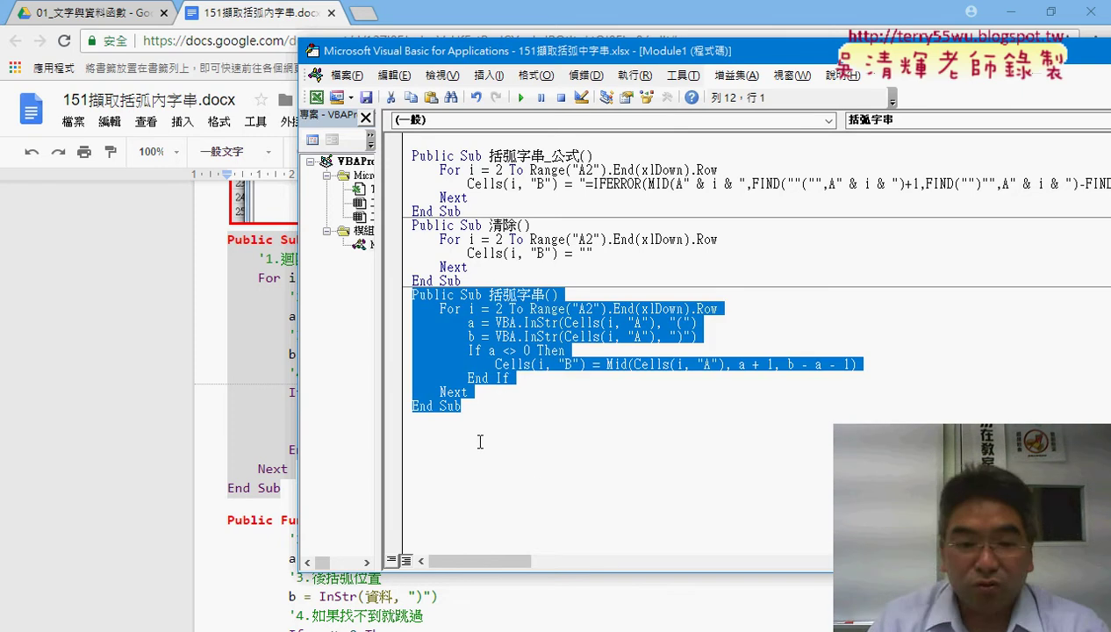
pyautogui.hotkey('ctrl', 'v')
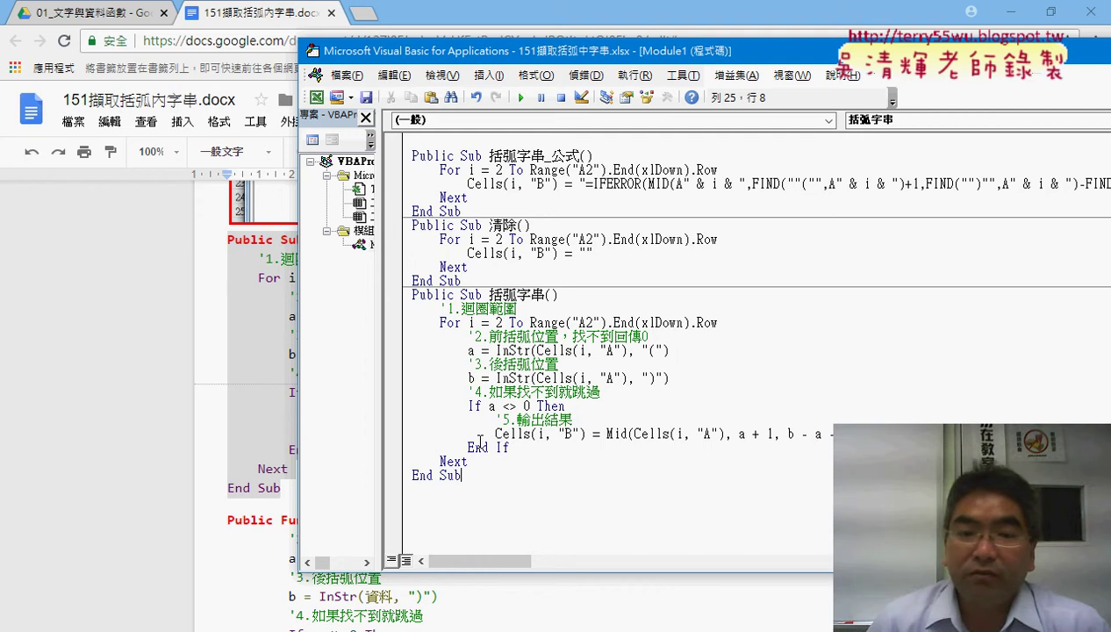
# Change the first InStr call on the a = line to vba.InStr and bring up its reference page
pyautogui.moveTo(496, 350); pyautogui.dragTo(530, 350)
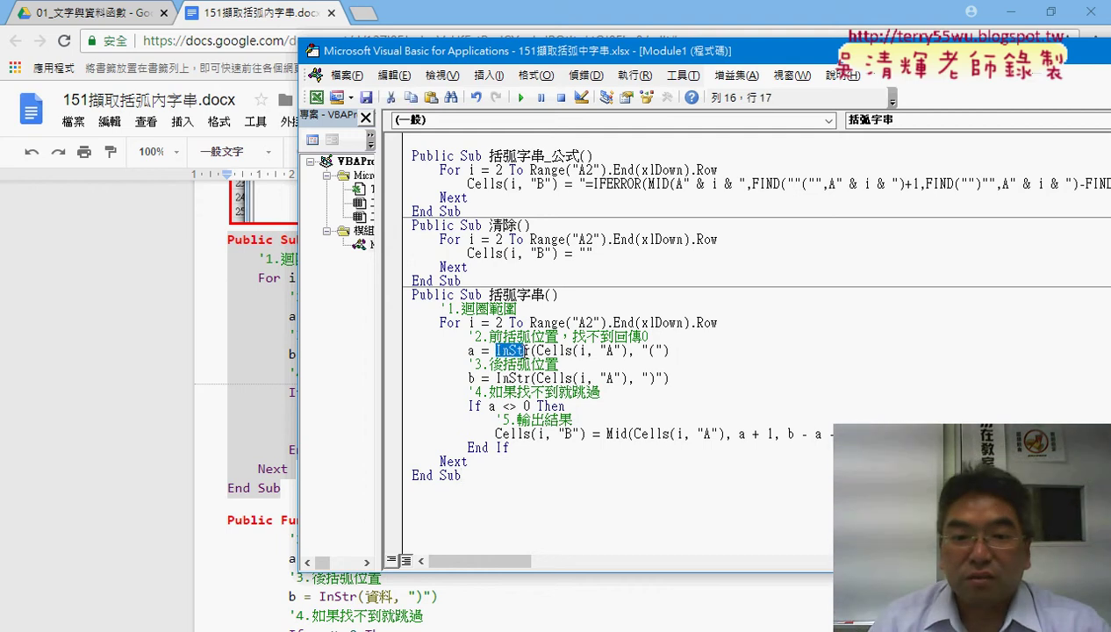
pyautogui.click(497, 354)
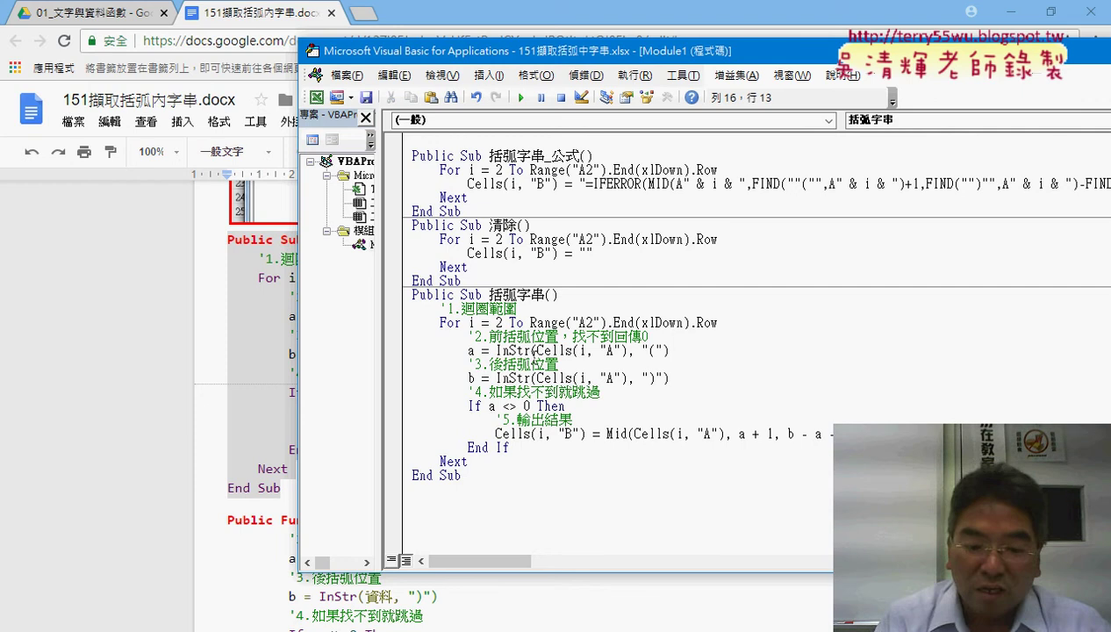
pyautogui.write('vba')
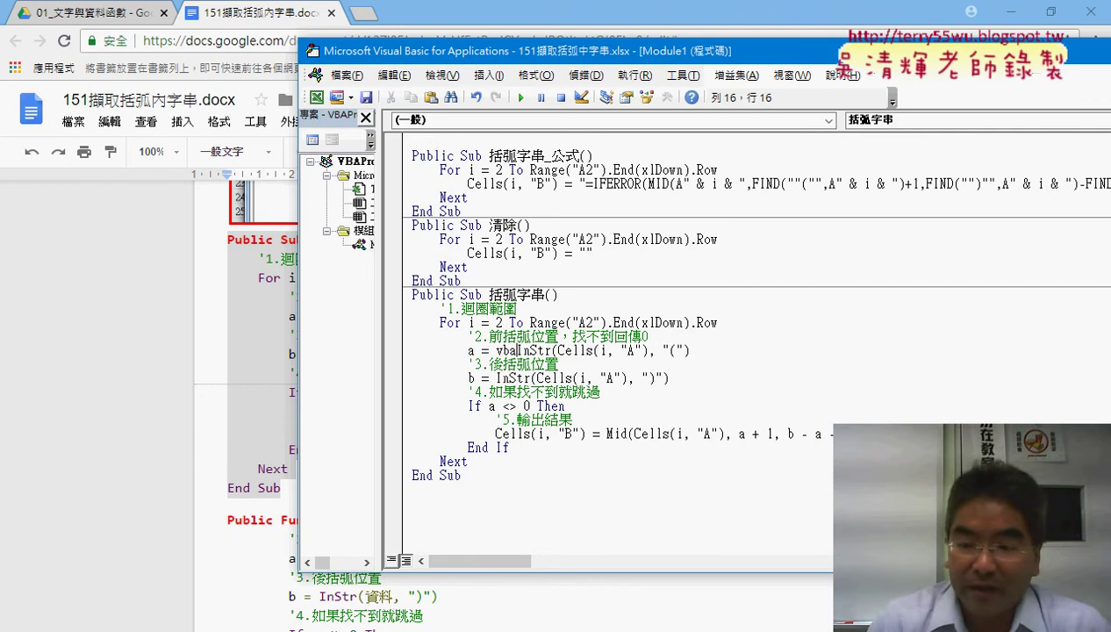
pyautogui.write('.')
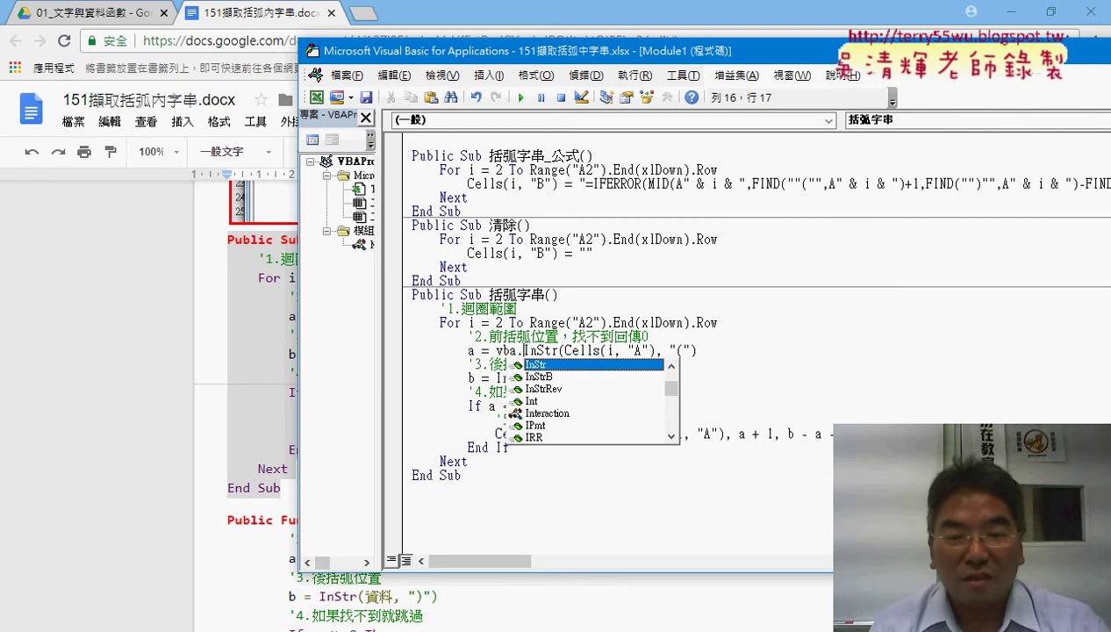
pyautogui.press('Left')
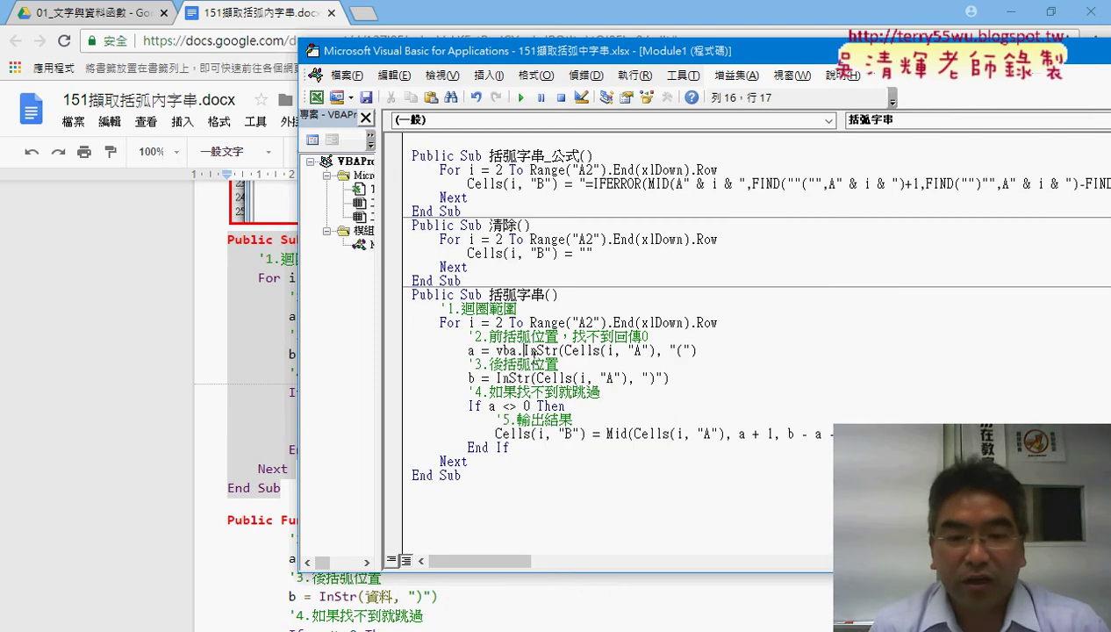
pyautogui.press('Delete')
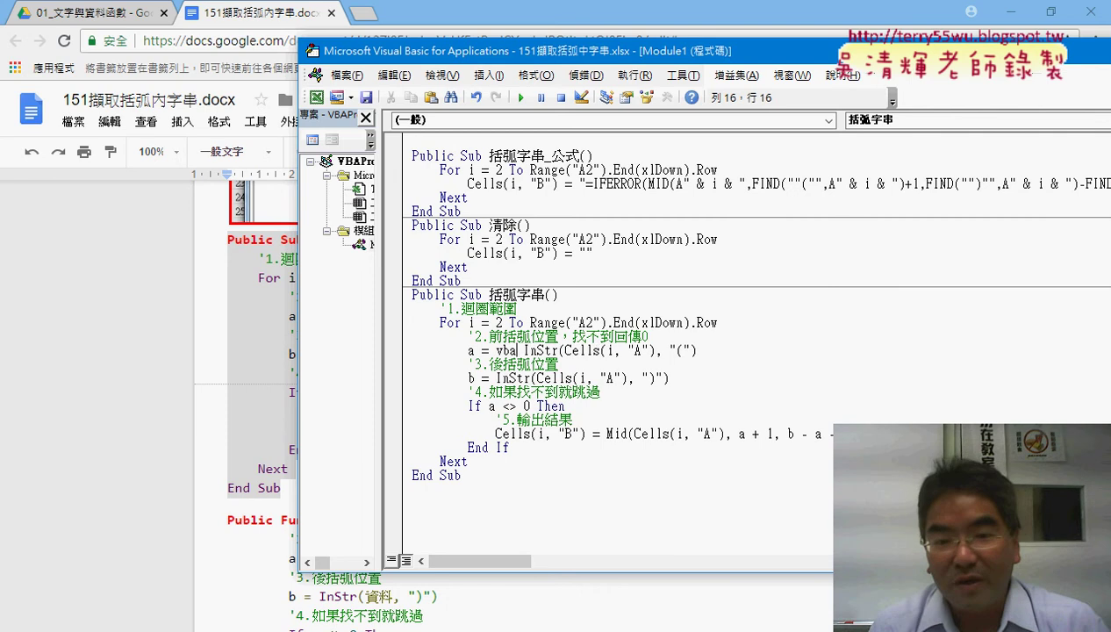
pyautogui.write('.')
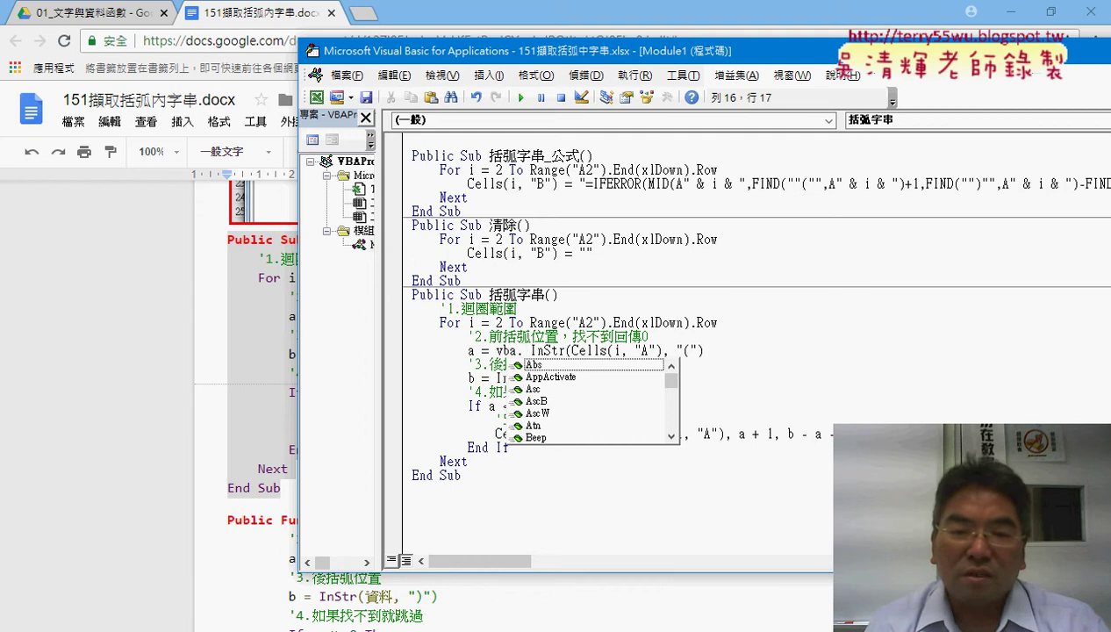
pyautogui.press('Delete')
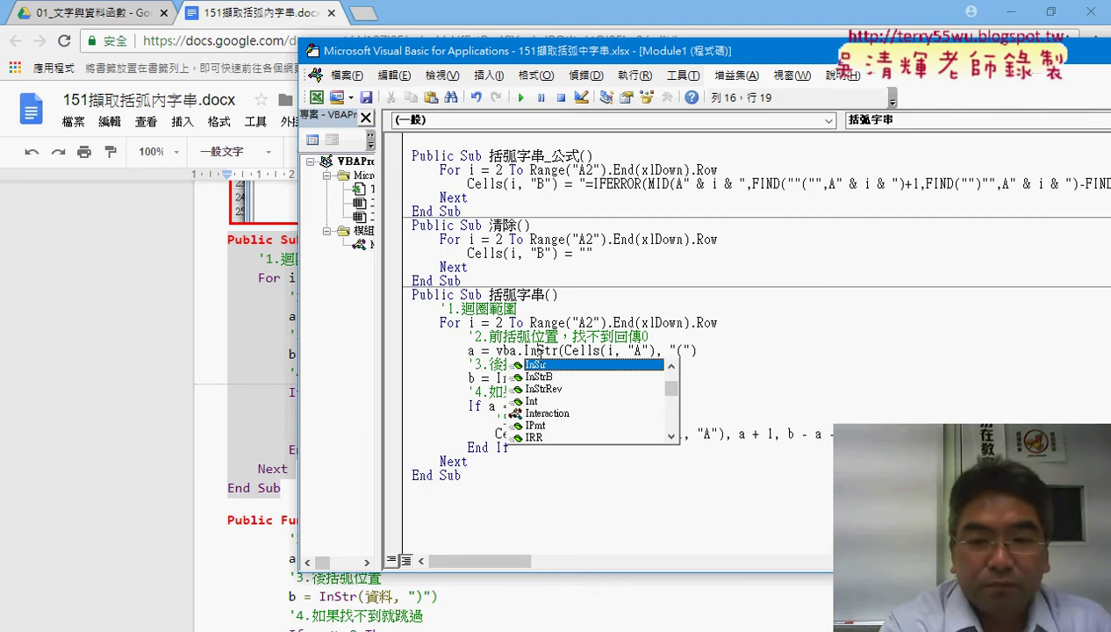
pyautogui.hotkey('alt', 'Tab')
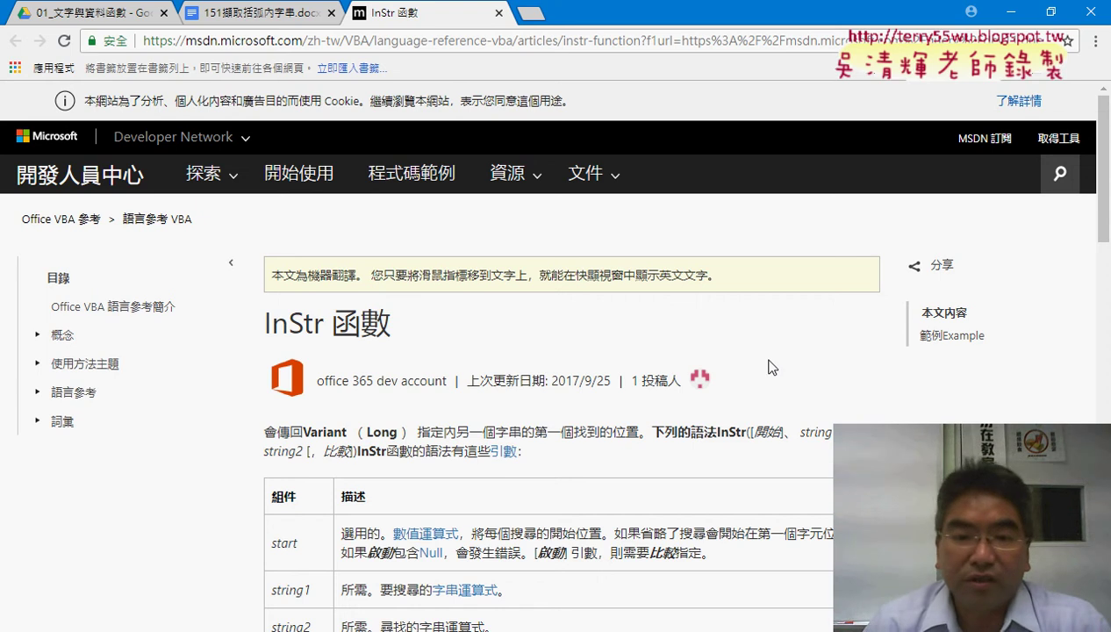
# Scroll through the InStr 函數 page to the 比較 constants and 傳回值 tables
pyautogui.scroll(-1, 814, 369)
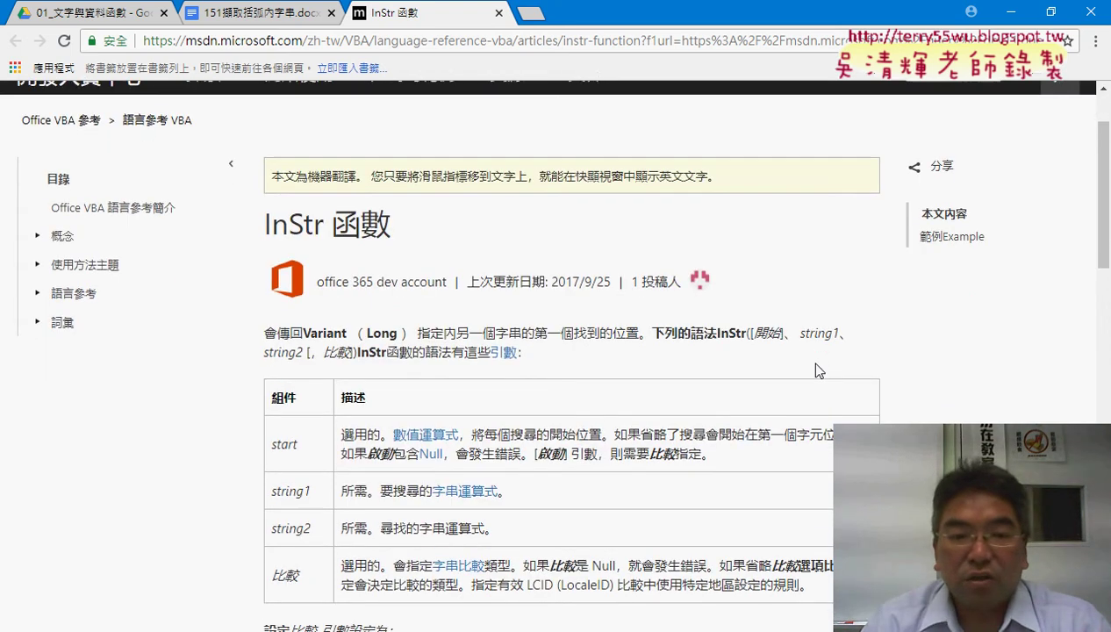
pyautogui.scroll(-1, 815, 368)
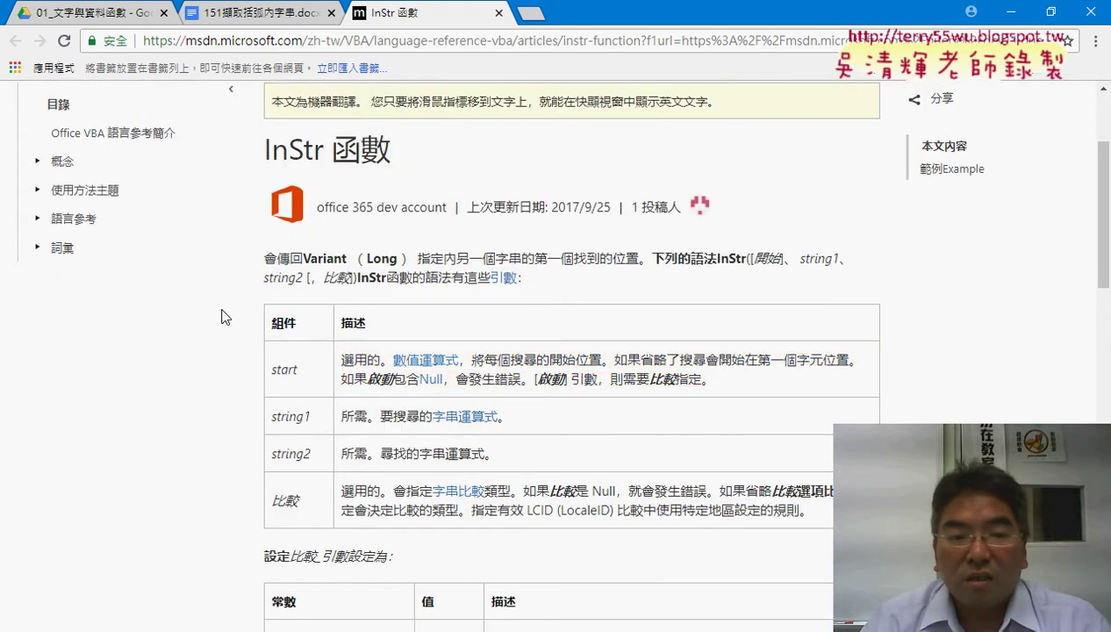
pyautogui.scroll(-1, 207, 360)
pyautogui.moveTo(387, 176)
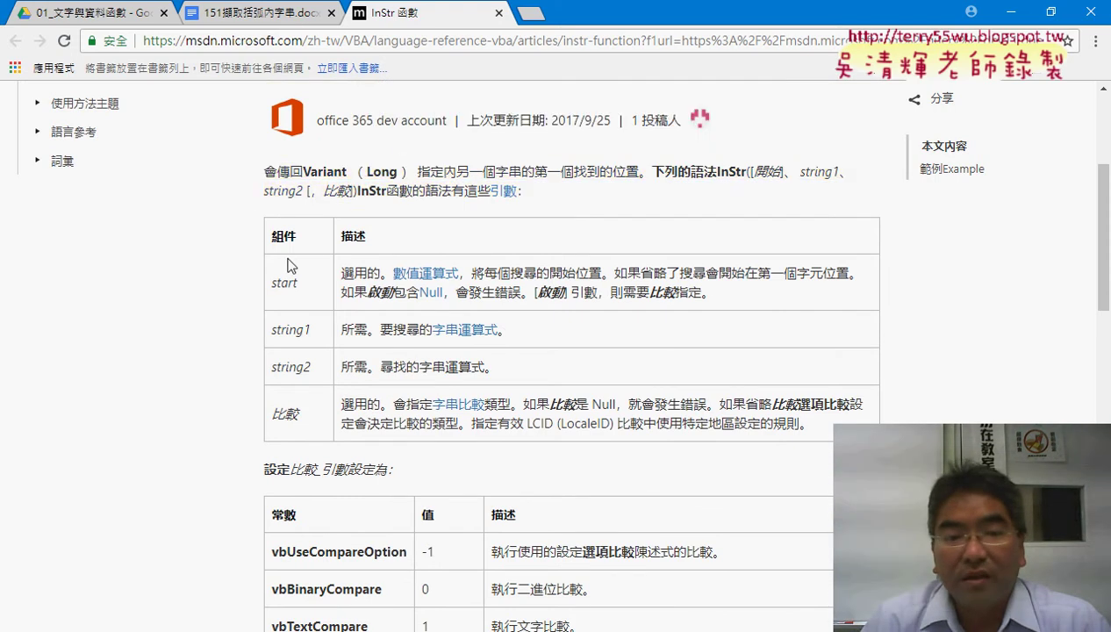
pyautogui.moveTo(391, 399)
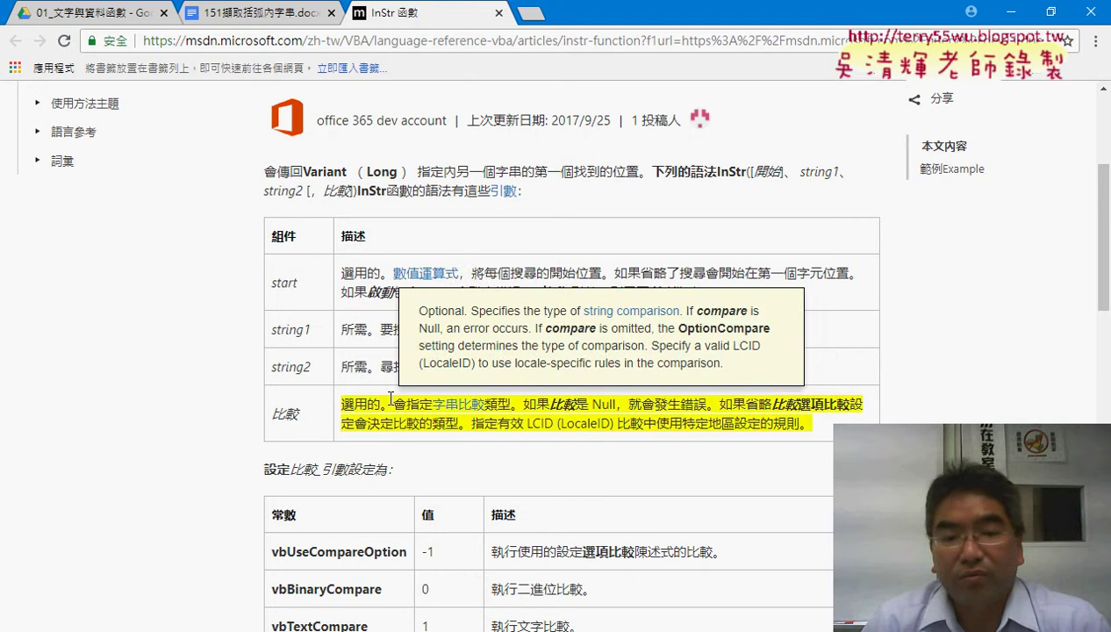
pyautogui.scroll(-1, 716, 403)
pyautogui.scroll(-1, 716, 403)
pyautogui.scroll(-1, 714, 413)
pyautogui.scroll(-1, 713, 420)
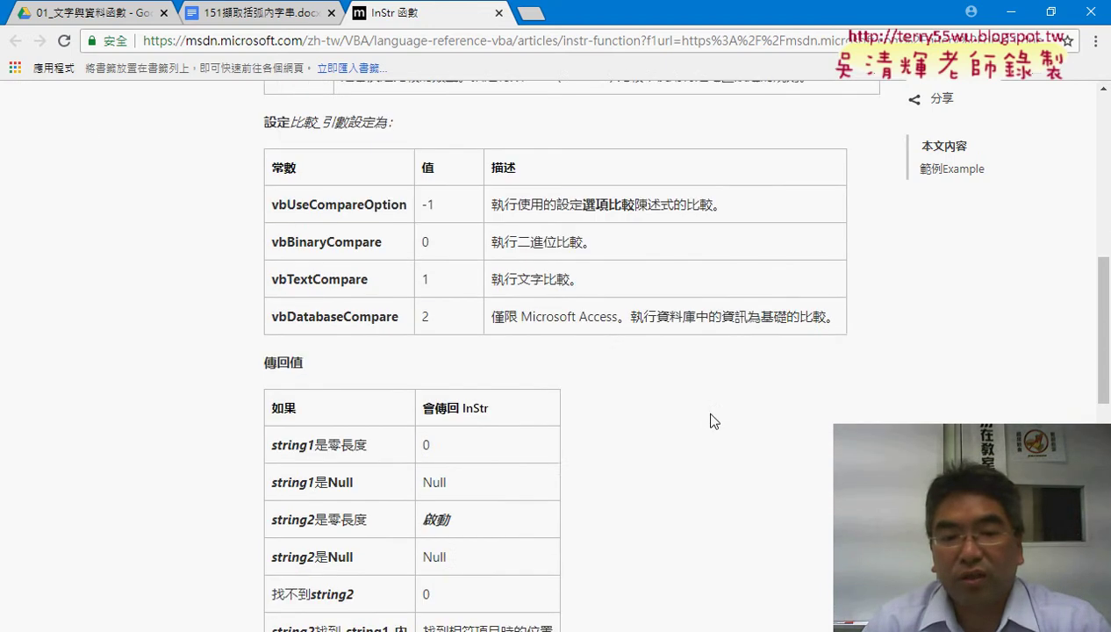
pyautogui.scroll(-2, 714, 420)
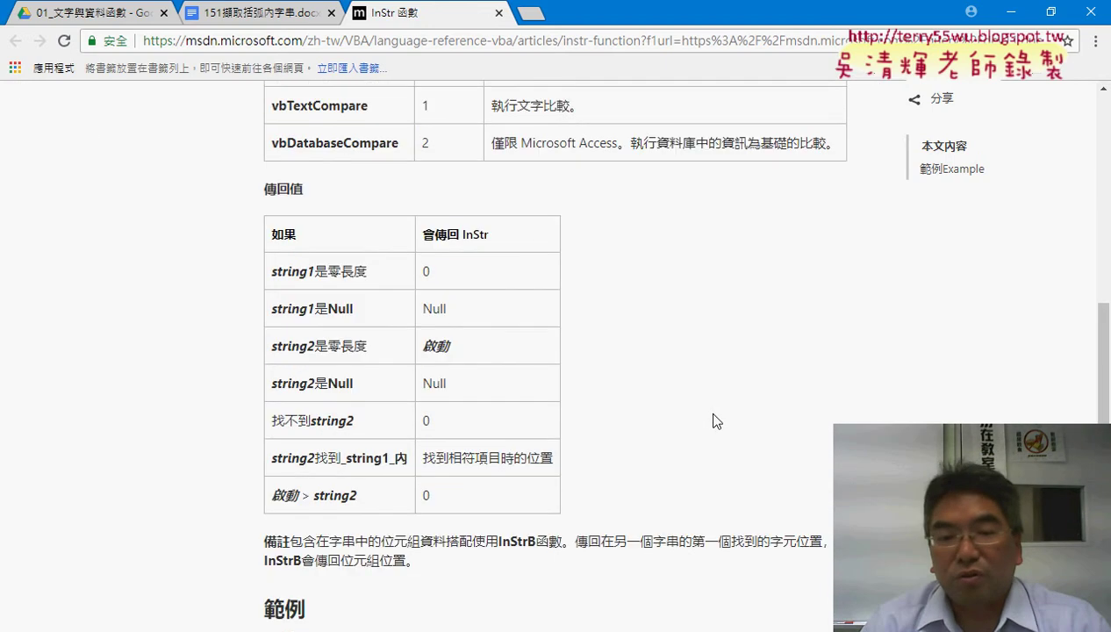
pyautogui.scroll(2, 713, 421)
pyautogui.scroll(4, 714, 421)
pyautogui.scroll(1, 714, 417)
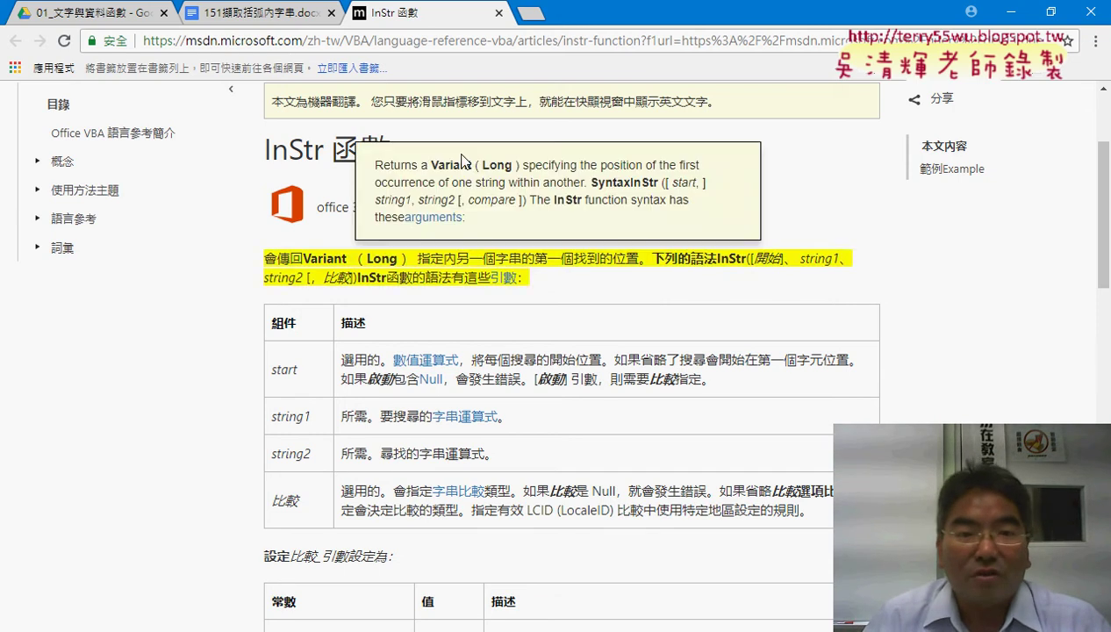
# Expand the 語言參考 section in the documentation contents
pyautogui.moveTo(331, 155)
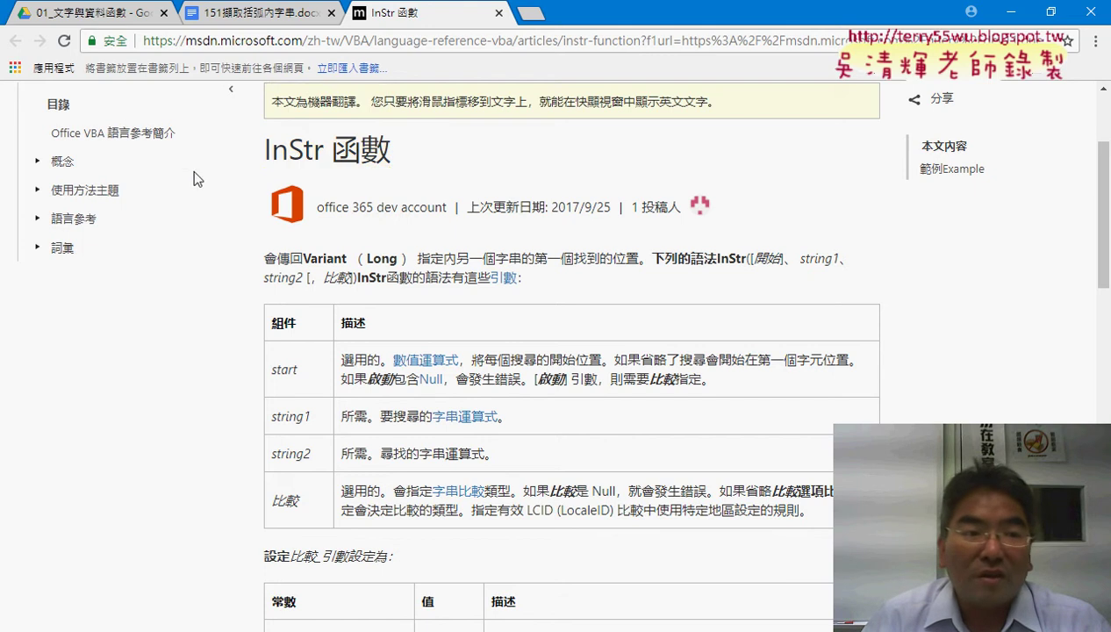
pyautogui.click(38, 221)
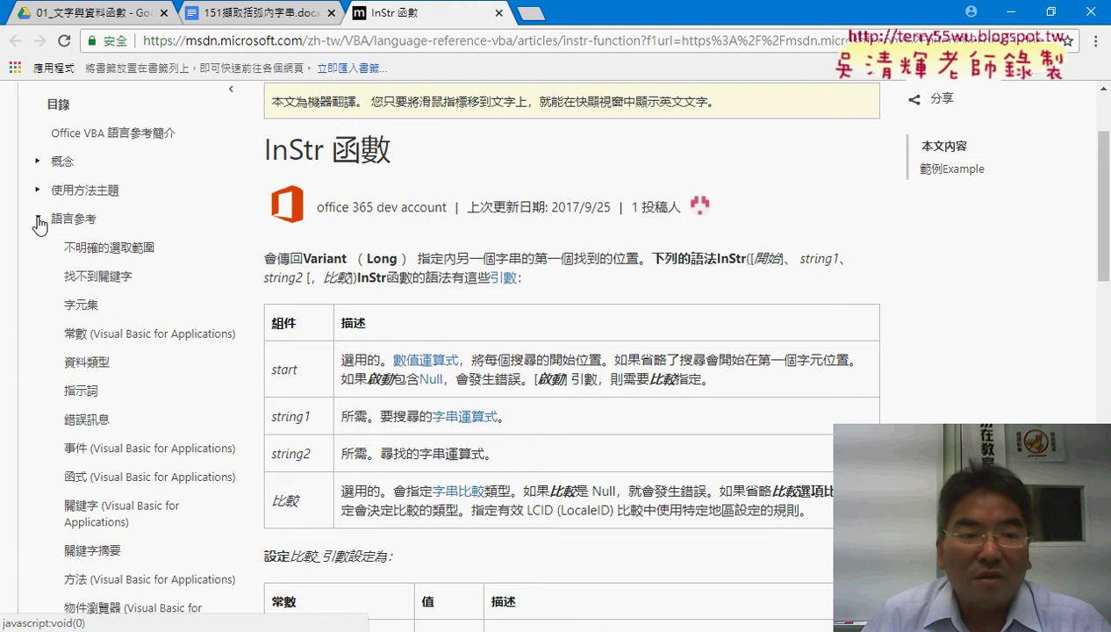
pyautogui.scroll(-3, 31, 290)
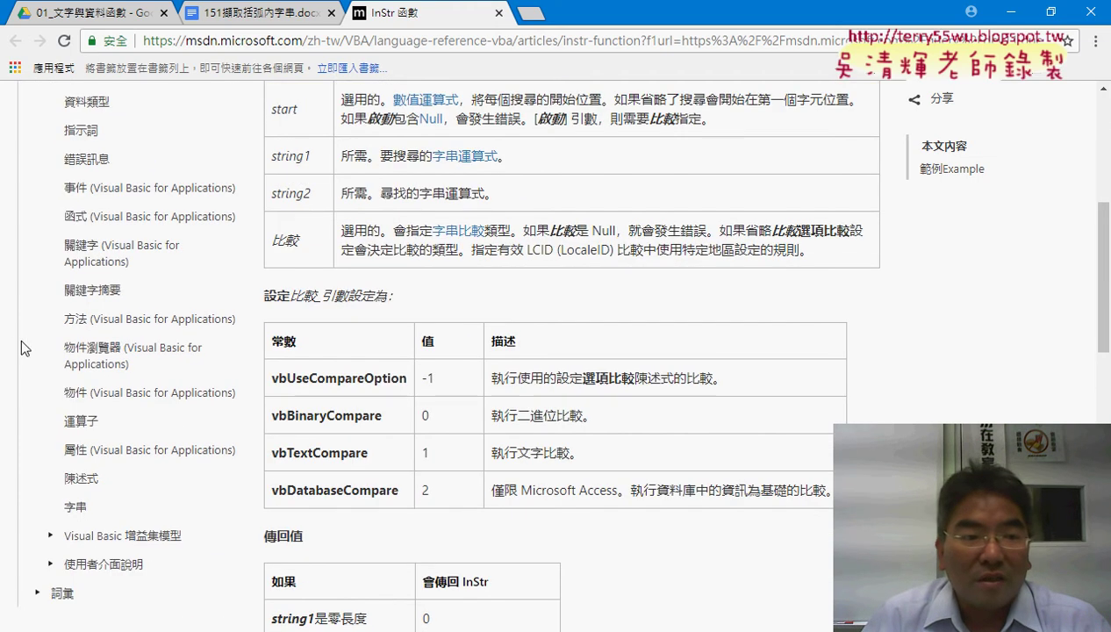
# Open 函式 (Visual Basic for Applications) in the left nav and go to the Dir 函數 page
pyautogui.click(97, 226)
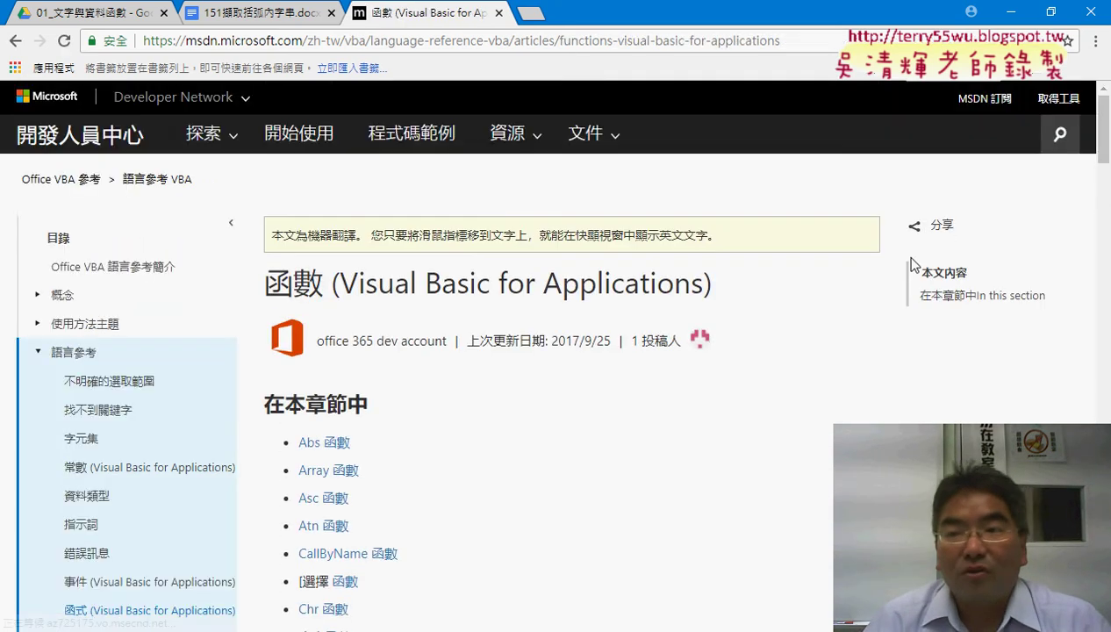
pyautogui.moveTo(1102, 137)
pyautogui.mouseDown()
pyautogui.moveTo(1098, 566)
pyautogui.moveTo(1105, 119)
pyautogui.moveTo(1104, 164)
pyautogui.mouseUp()
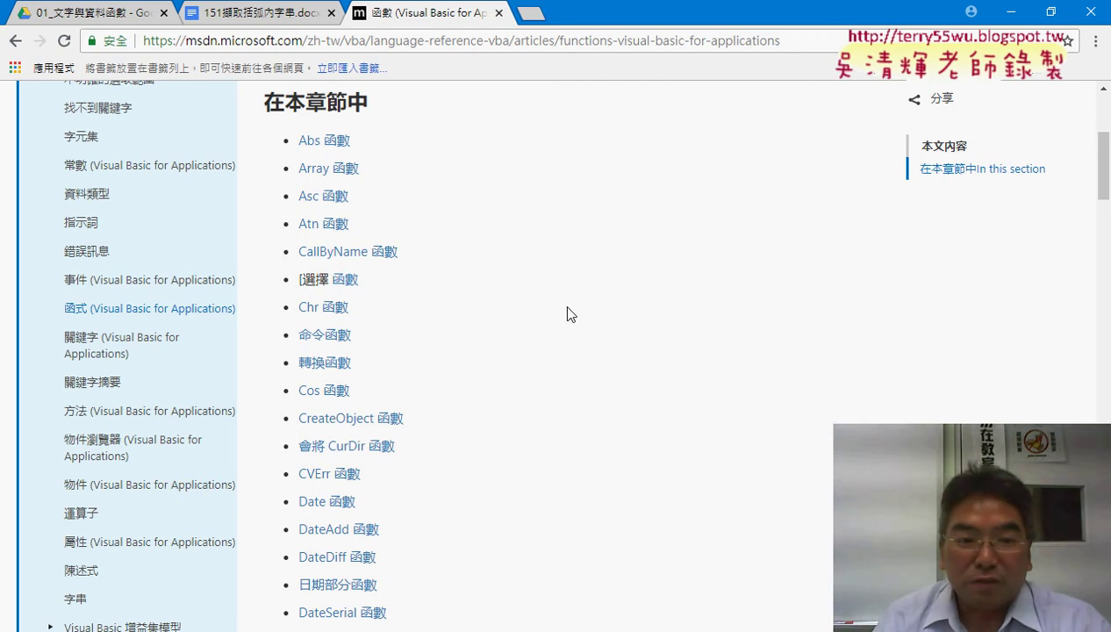
pyautogui.scroll(-1, 571, 321)
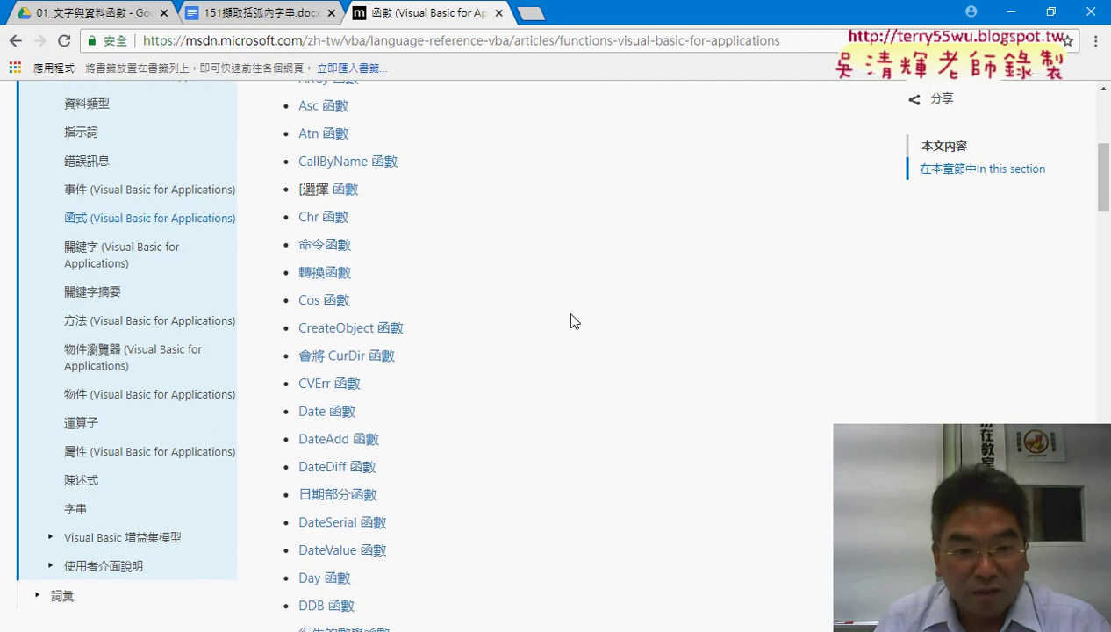
pyautogui.scroll(-1, 570, 321)
pyautogui.scroll(-1, 570, 323)
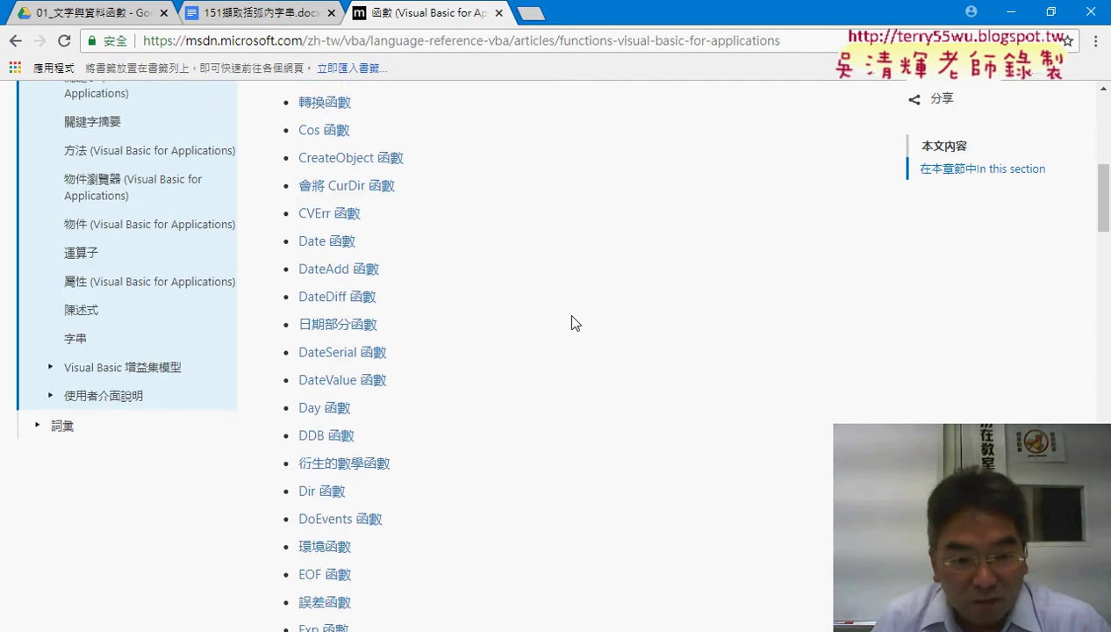
pyautogui.scroll(-1, 571, 323)
pyautogui.scroll(-3, 571, 323)
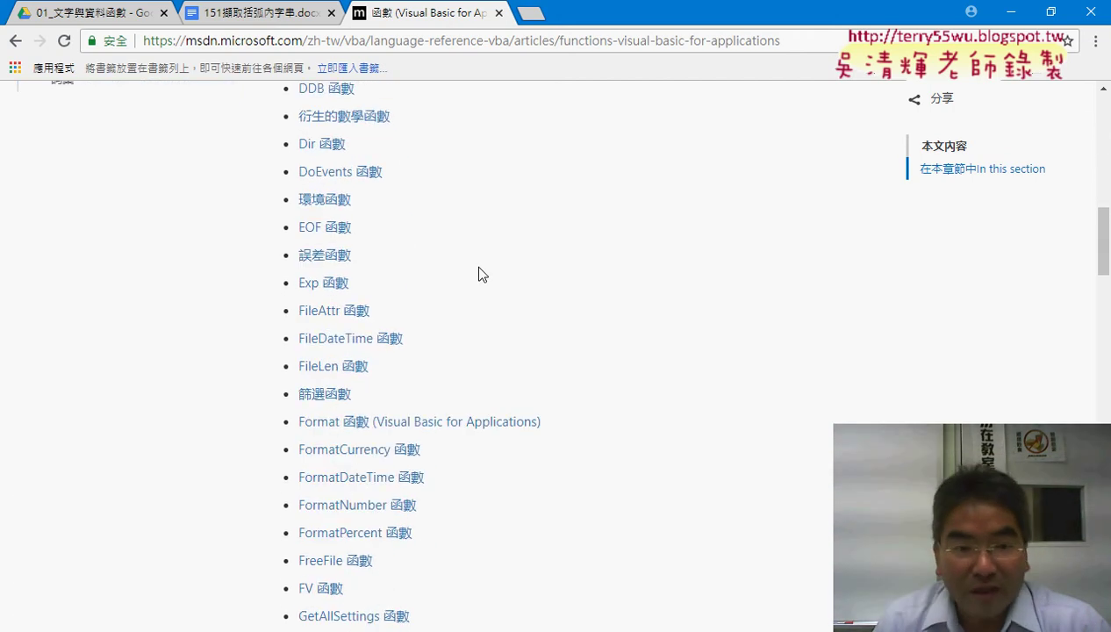
pyautogui.scroll(2, 615, 313)
pyautogui.scroll(1, 614, 313)
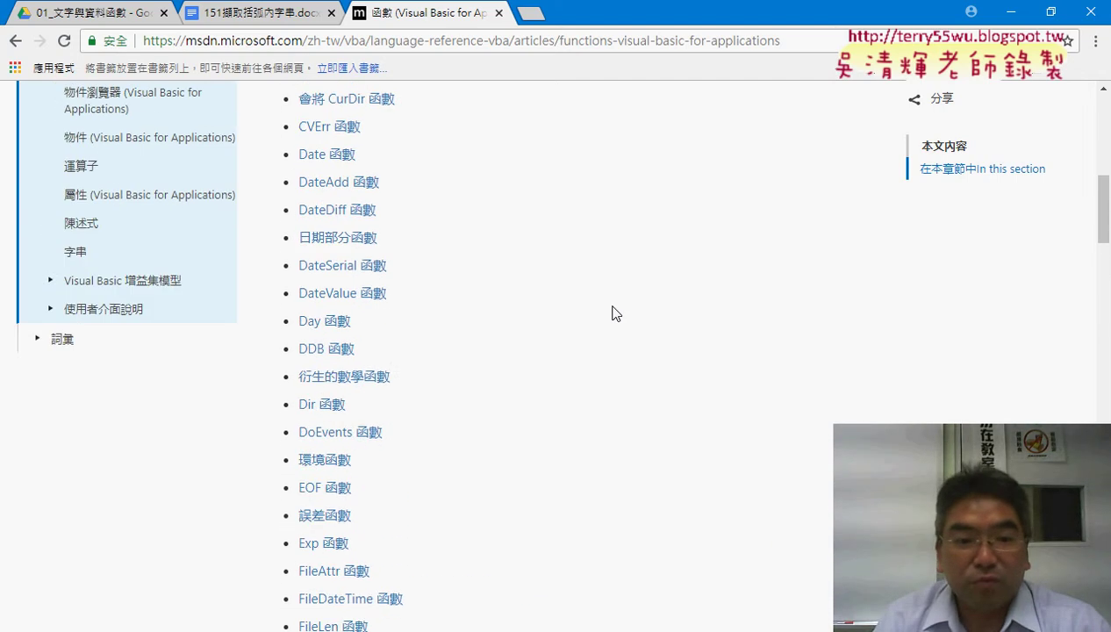
pyautogui.scroll(-2, 614, 313)
pyautogui.scroll(-1, 616, 316)
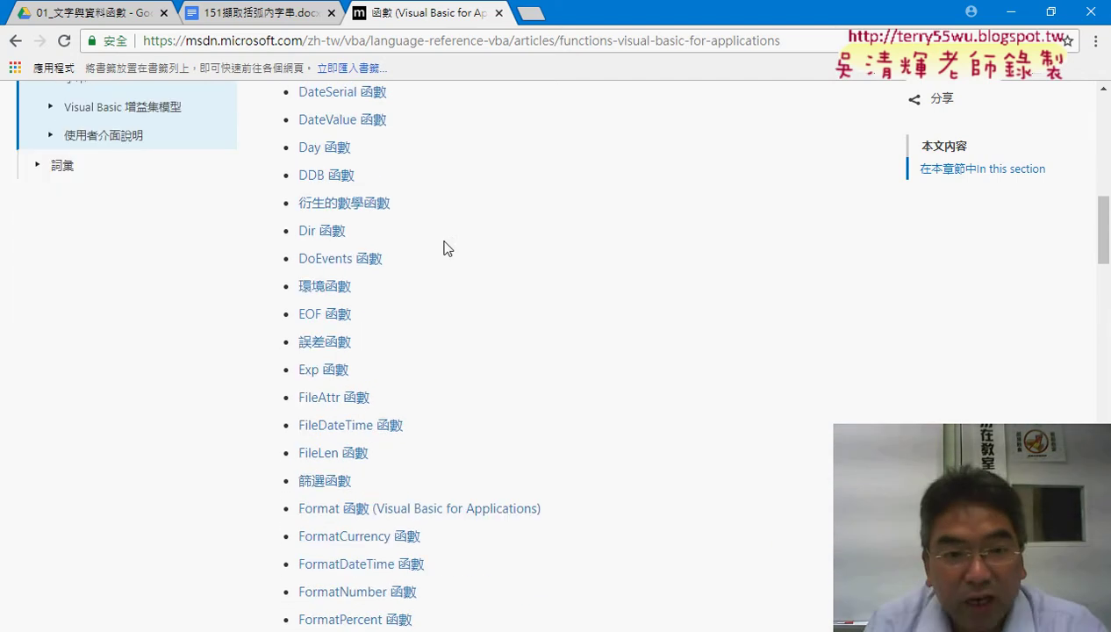
pyautogui.click(336, 233)
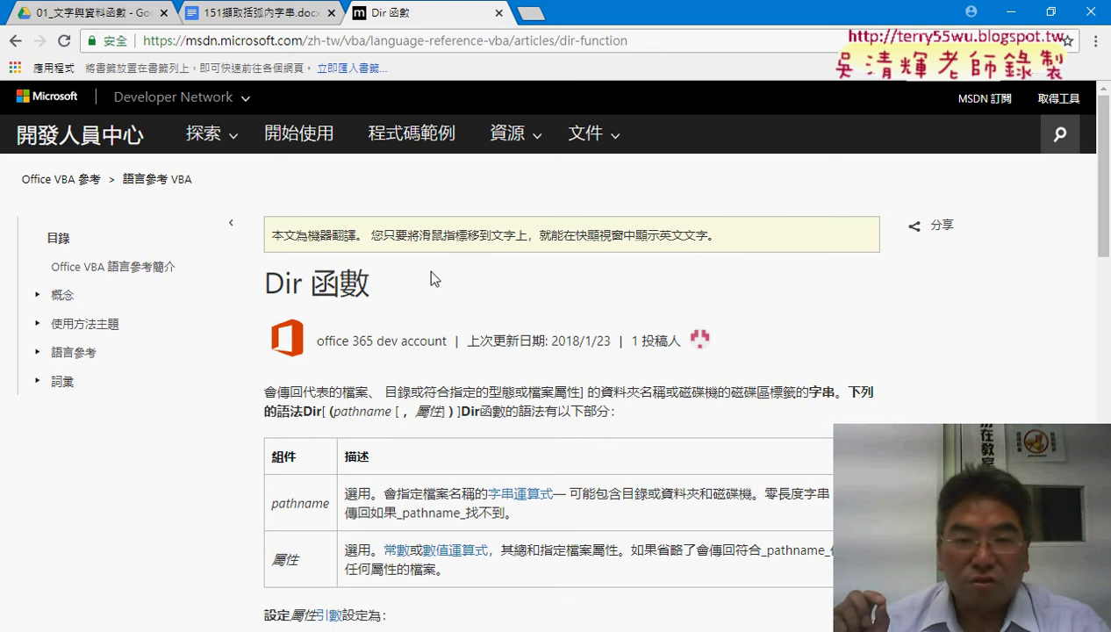
# Close the Dir 函數 tab and minimize the browser
pyautogui.click(499, 13)
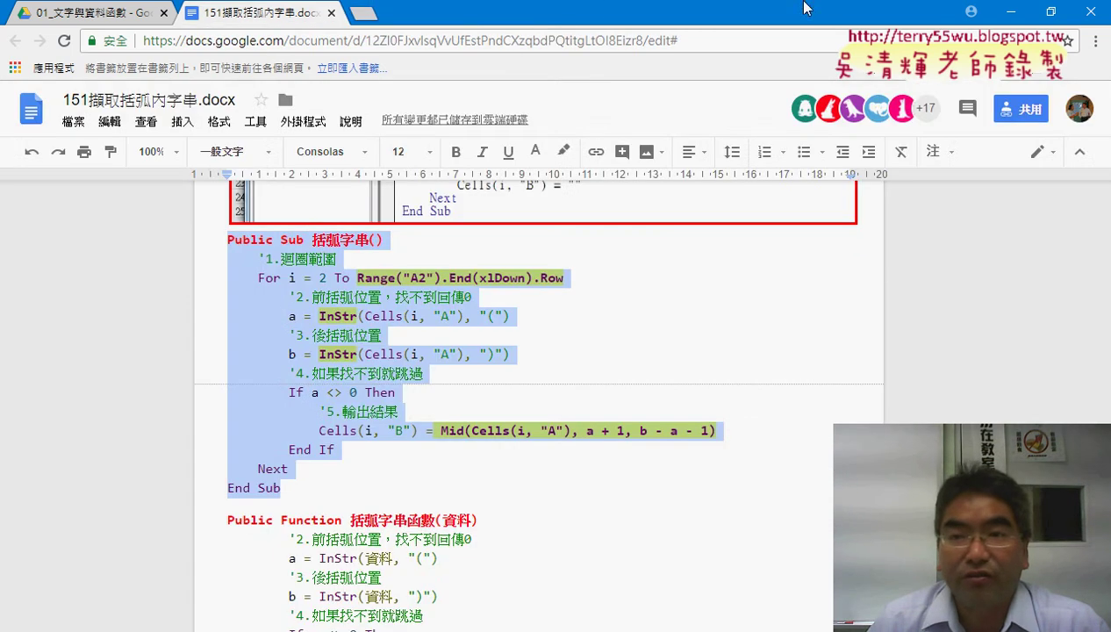
pyautogui.click(1010, 12)
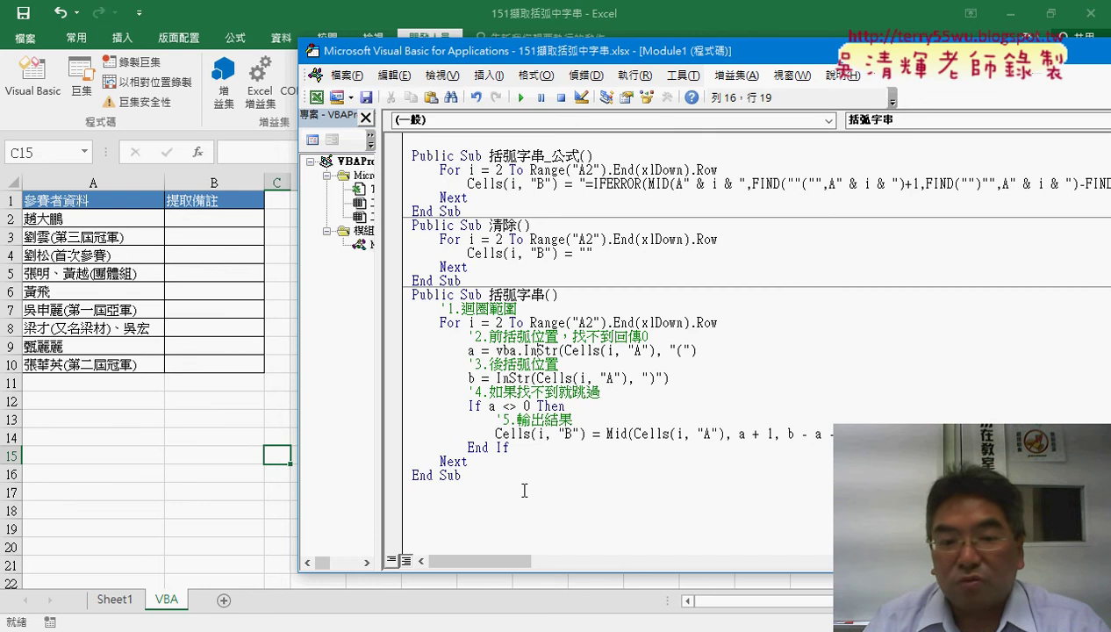
# Move the VBA editor aside and look at the Developer Insert form controls
pyautogui.moveTo(465, 478); pyautogui.dragTo(414, 301)
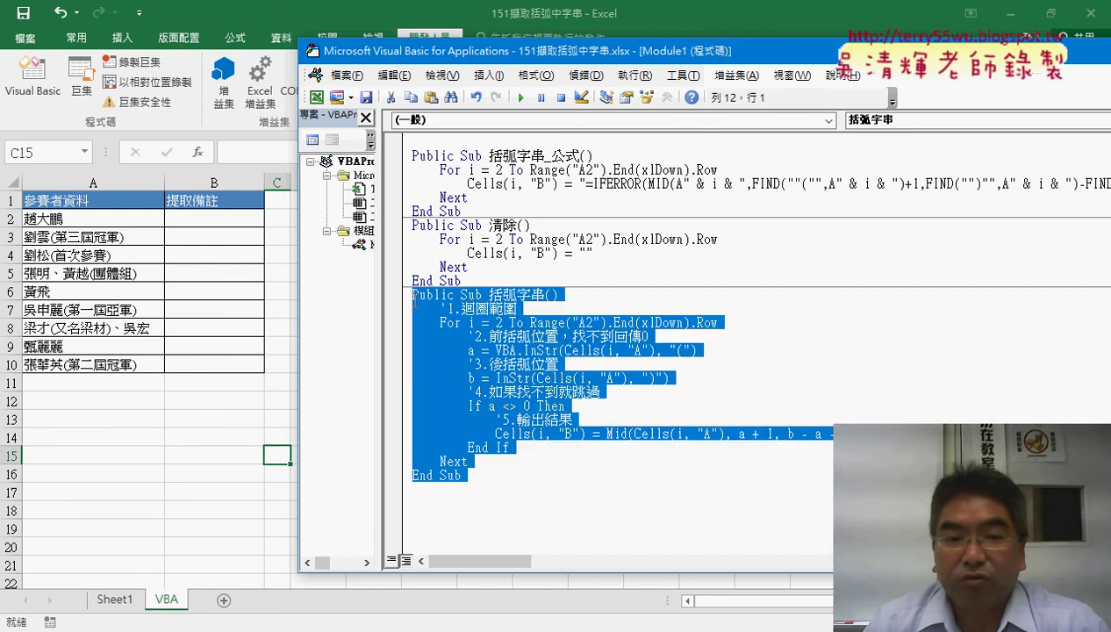
pyautogui.moveTo(525, 53); pyautogui.dragTo(717, 48)
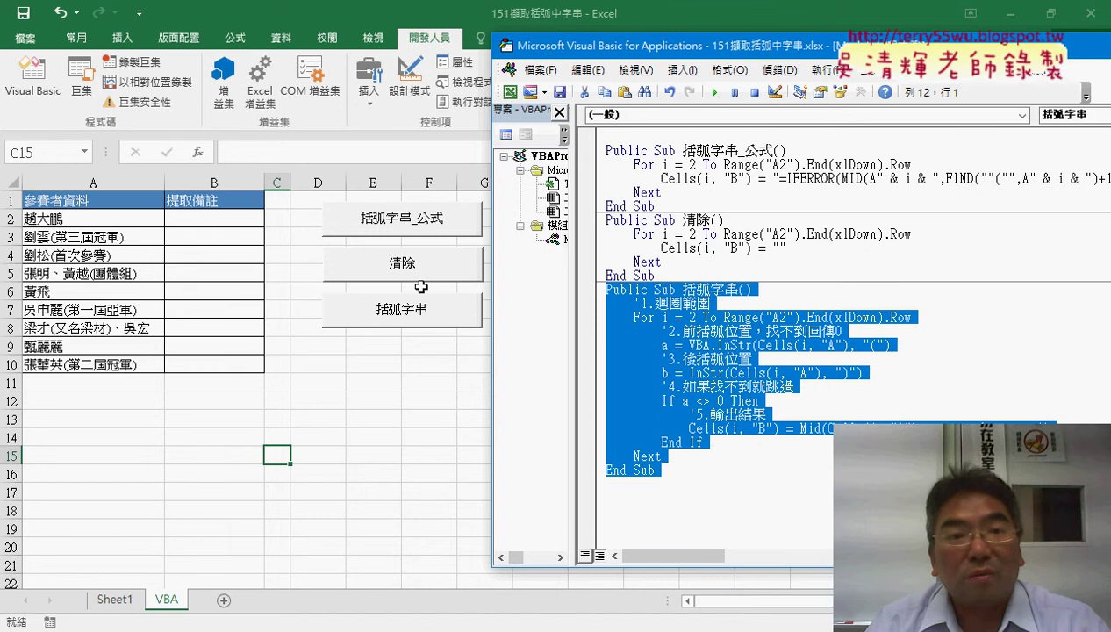
pyautogui.click(369, 84)
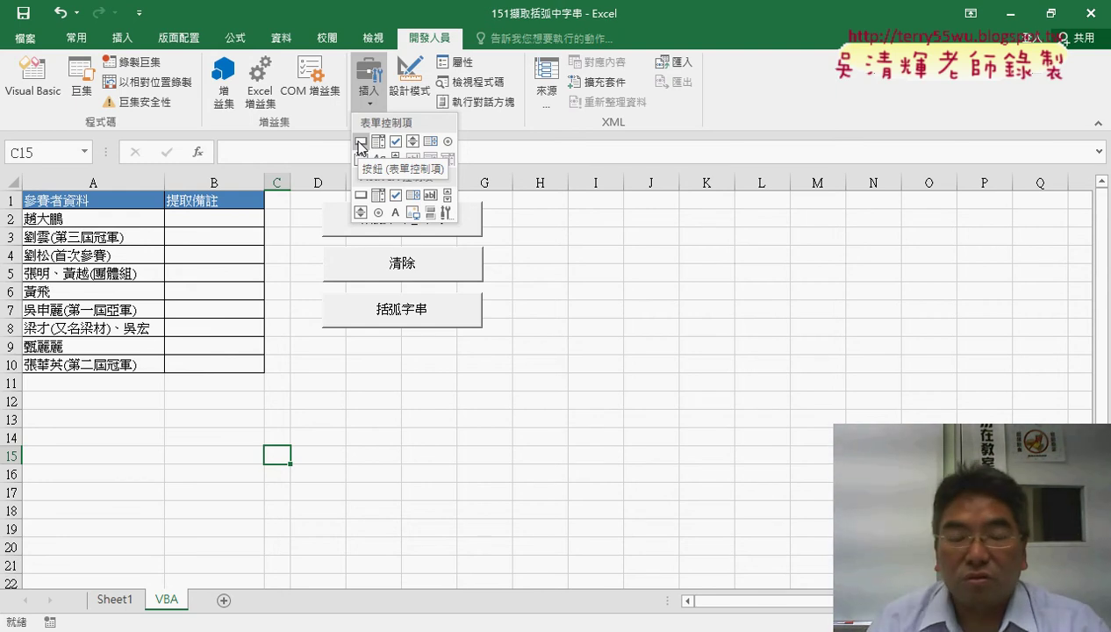
pyautogui.click(392, 351)
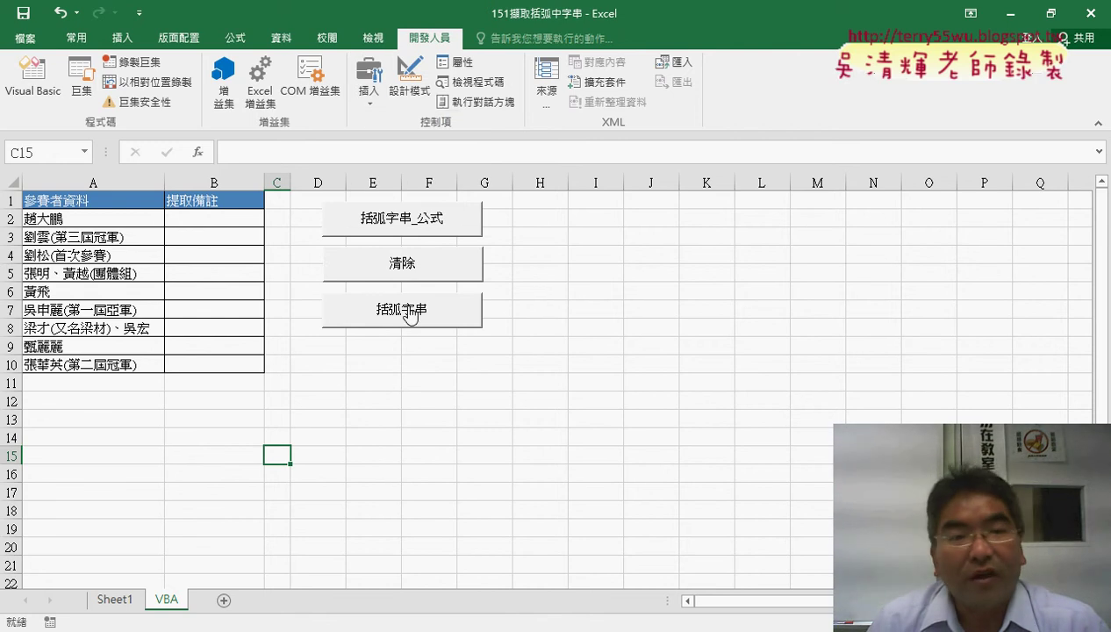
# Open Insert Function for cell B2, browse the function categories, then cancel
pyautogui.click(245, 220)
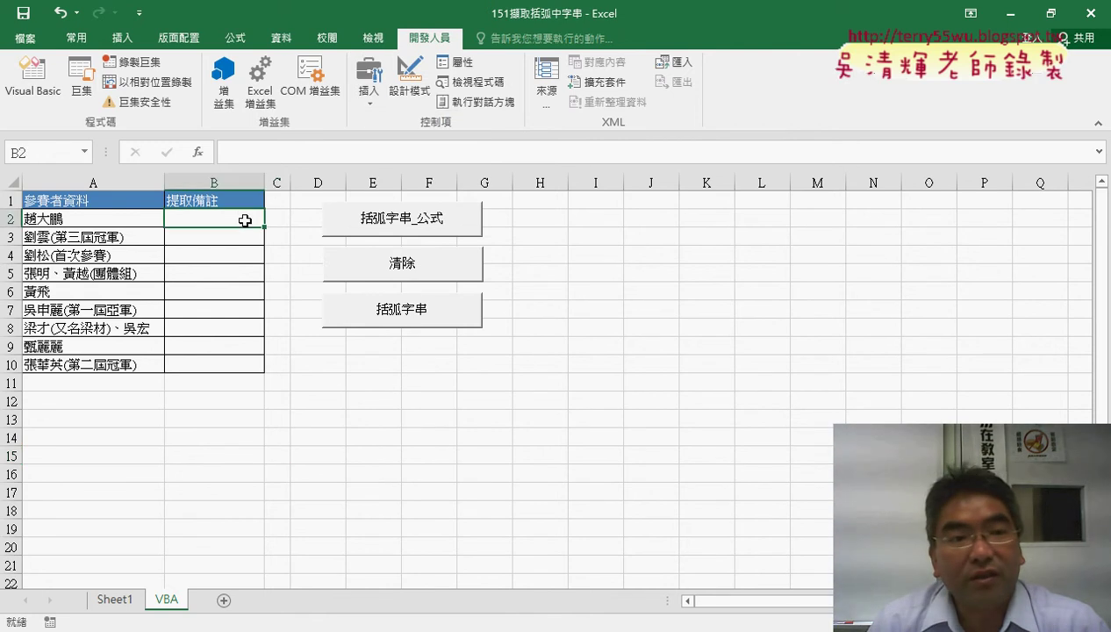
pyautogui.click(198, 153)
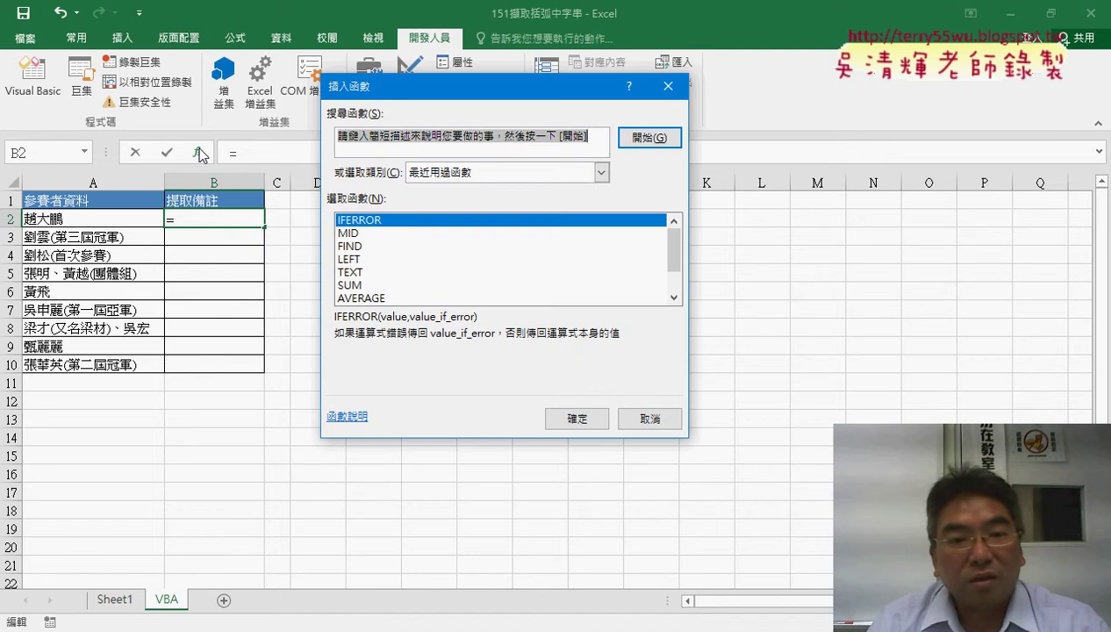
pyautogui.click(473, 176)
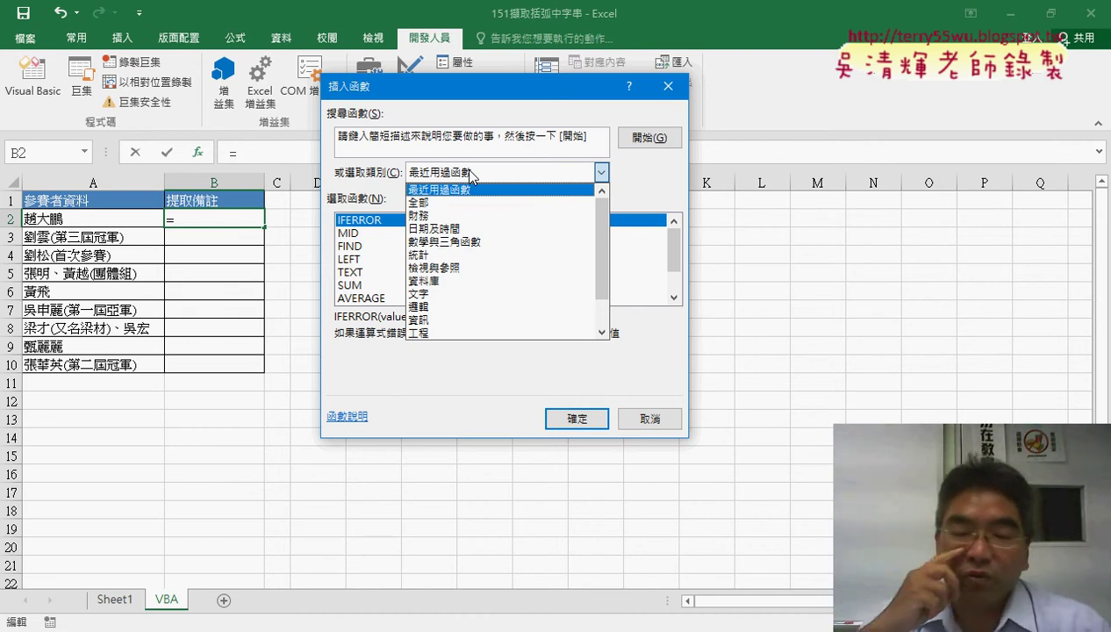
pyautogui.click(649, 417)
# Copy the procedure name 括弧字串 in the VBA editor
pyautogui.moveTo(370, 614)
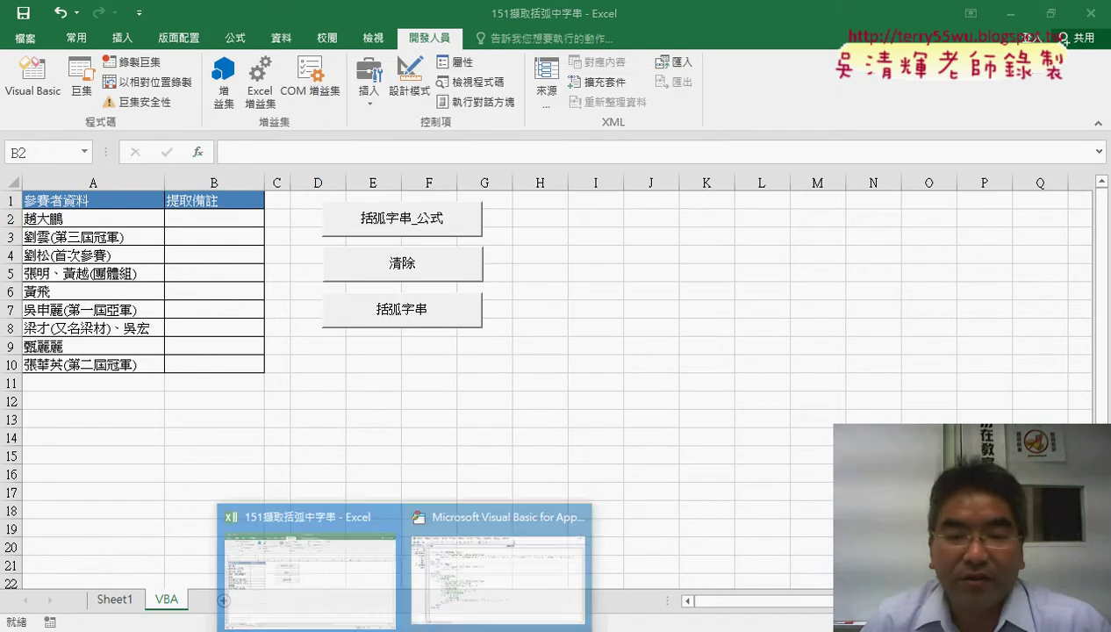
pyautogui.click(496, 602)
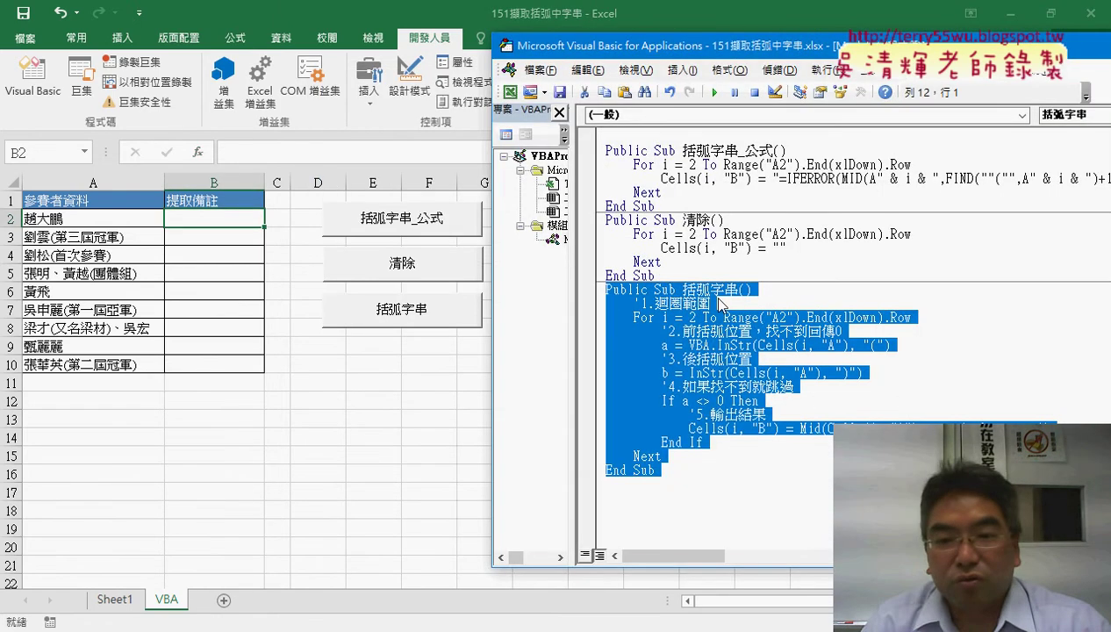
pyautogui.click(762, 289)
pyautogui.moveTo(743, 290); pyautogui.dragTo(681, 290)
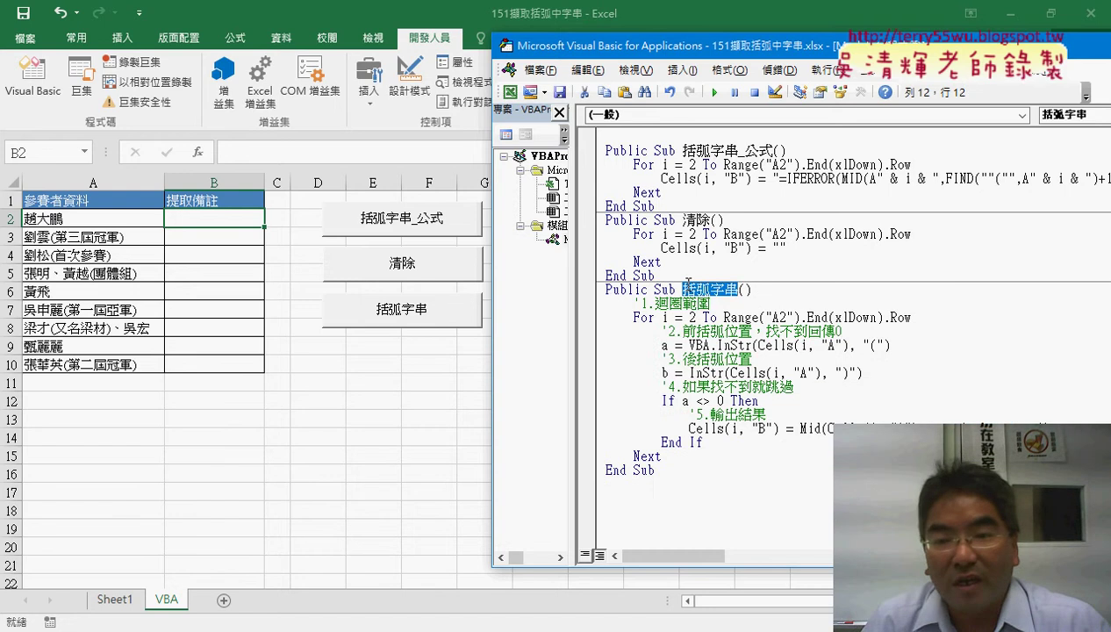
pyautogui.rightClick(705, 290)
pyautogui.click(751, 320)
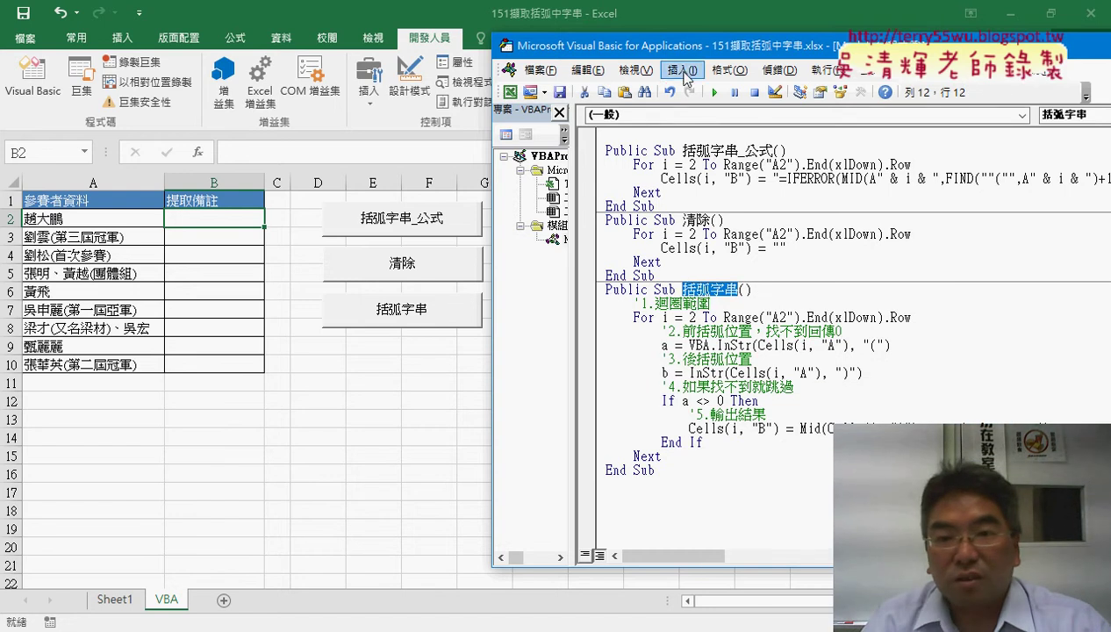
# Add a Public Function procedure named 括弧字串函數 via Insert > Procedure
pyautogui.click(683, 71)
pyautogui.click(695, 92)
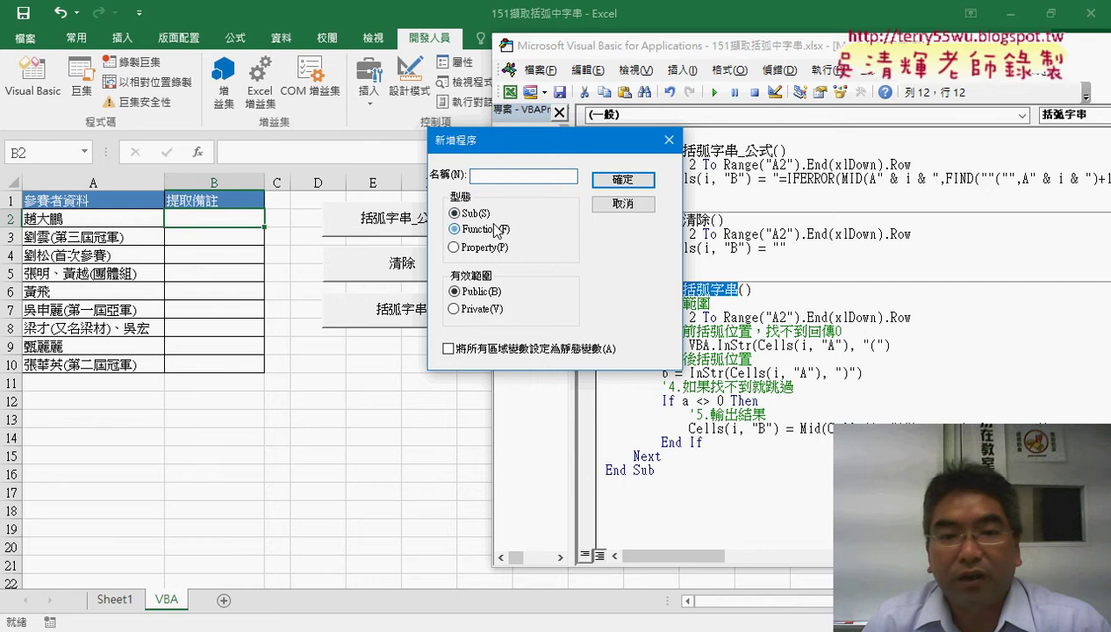
pyautogui.rightClick(523, 178)
pyautogui.click(548, 248)
pyautogui.write('括弧字串ㄇ')
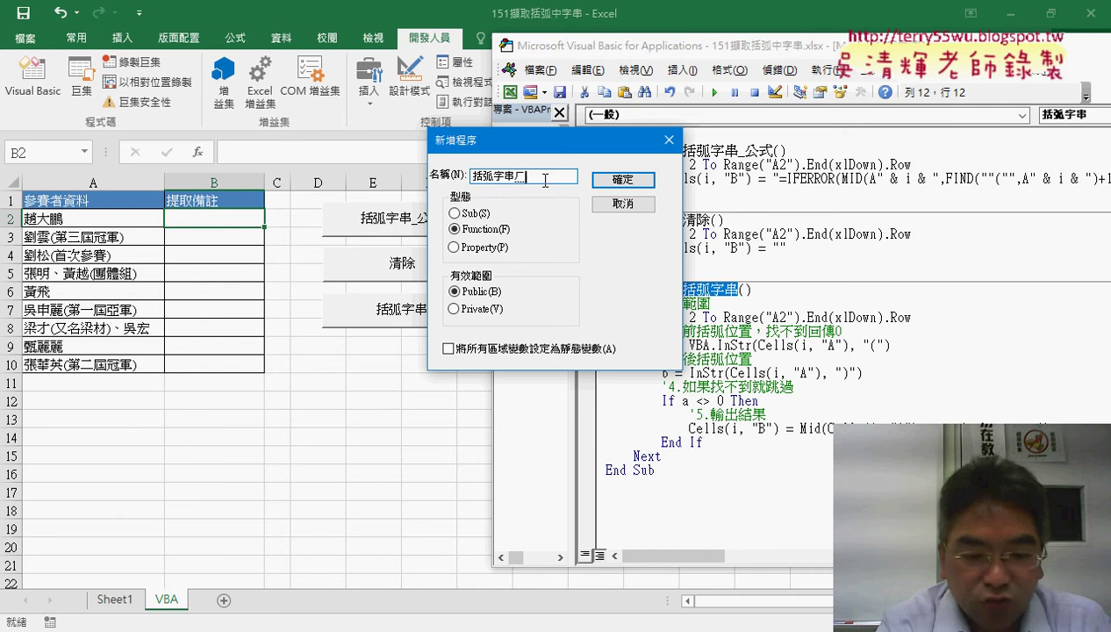
pyautogui.write('ㄢ')
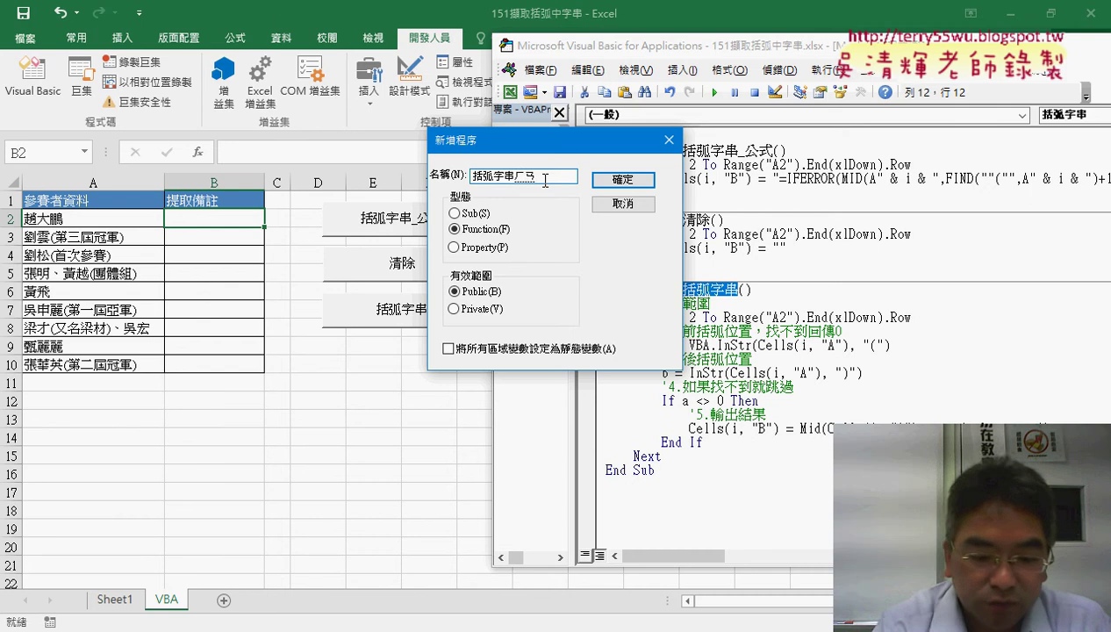
pyautogui.write('ㄨˋ')
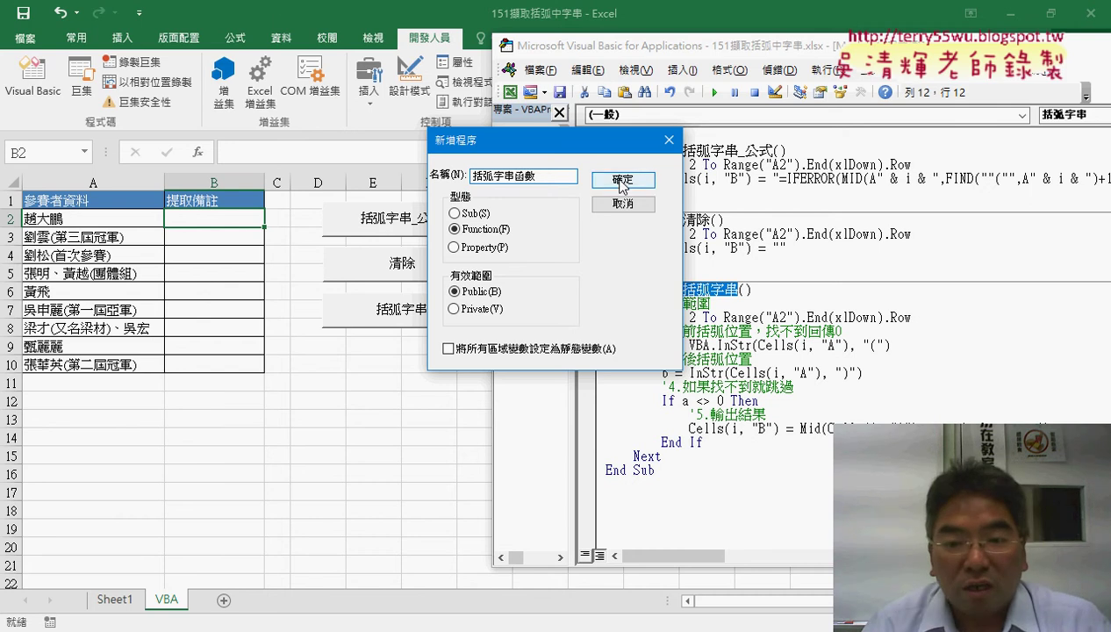
pyautogui.click(621, 179)
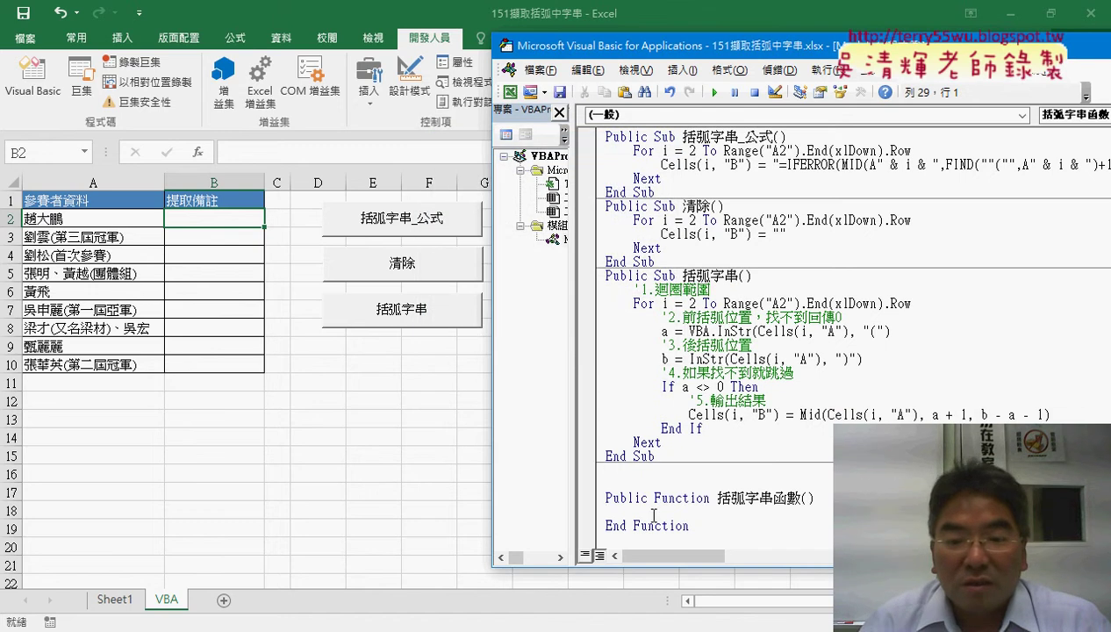
# Give 括弧字串函數 the parameter 資料
pyautogui.press('Down')
pyautogui.press('Down')
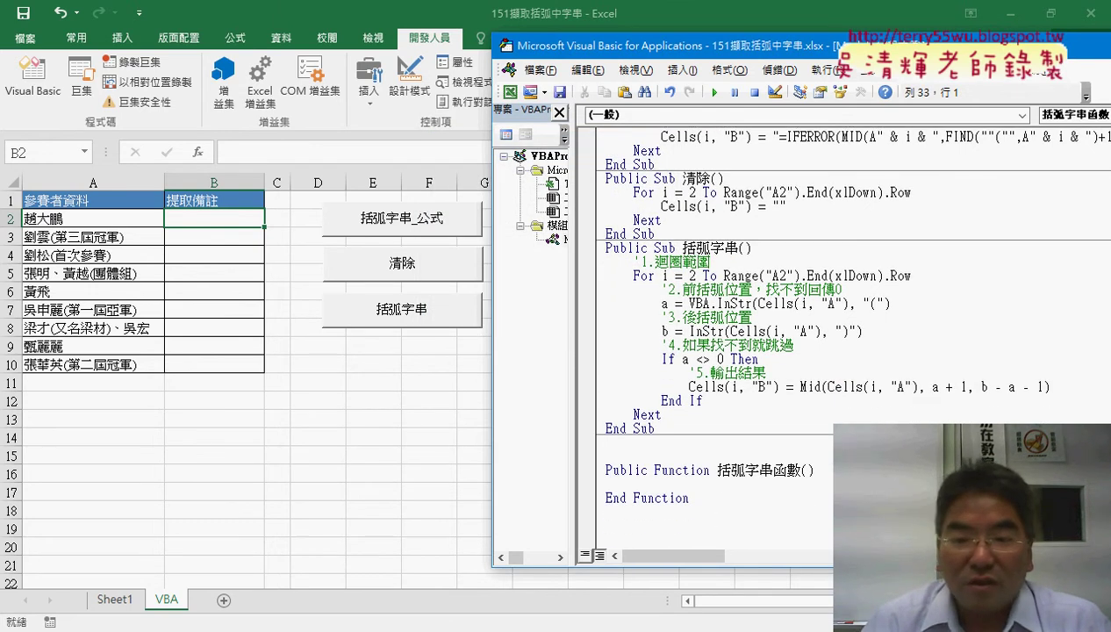
pyautogui.press('Down')
pyautogui.press('Down')
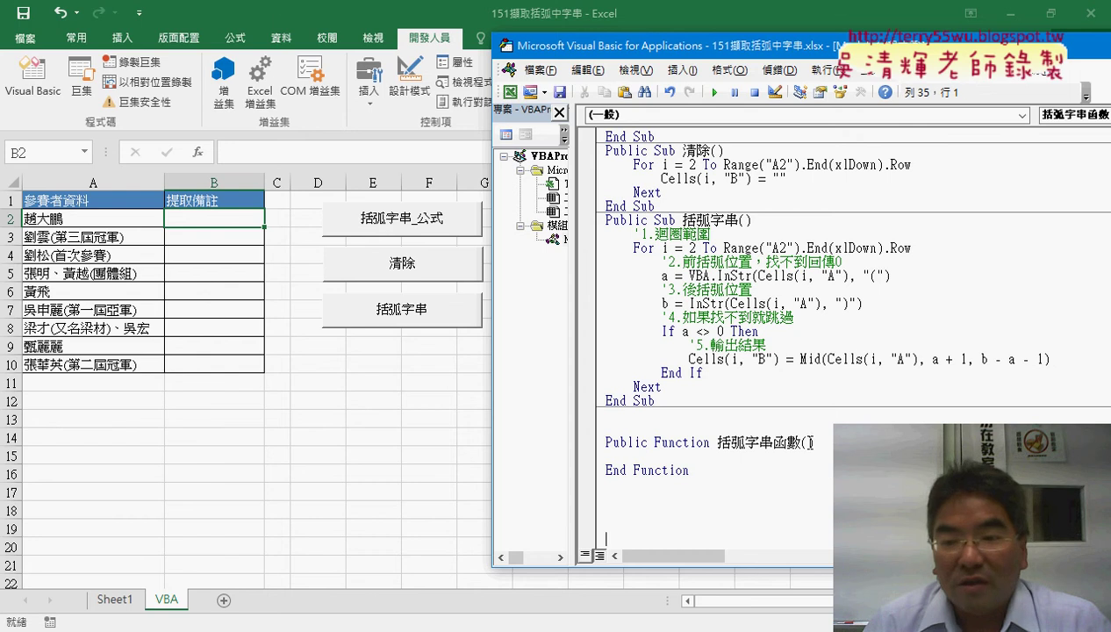
pyautogui.click(810, 443)
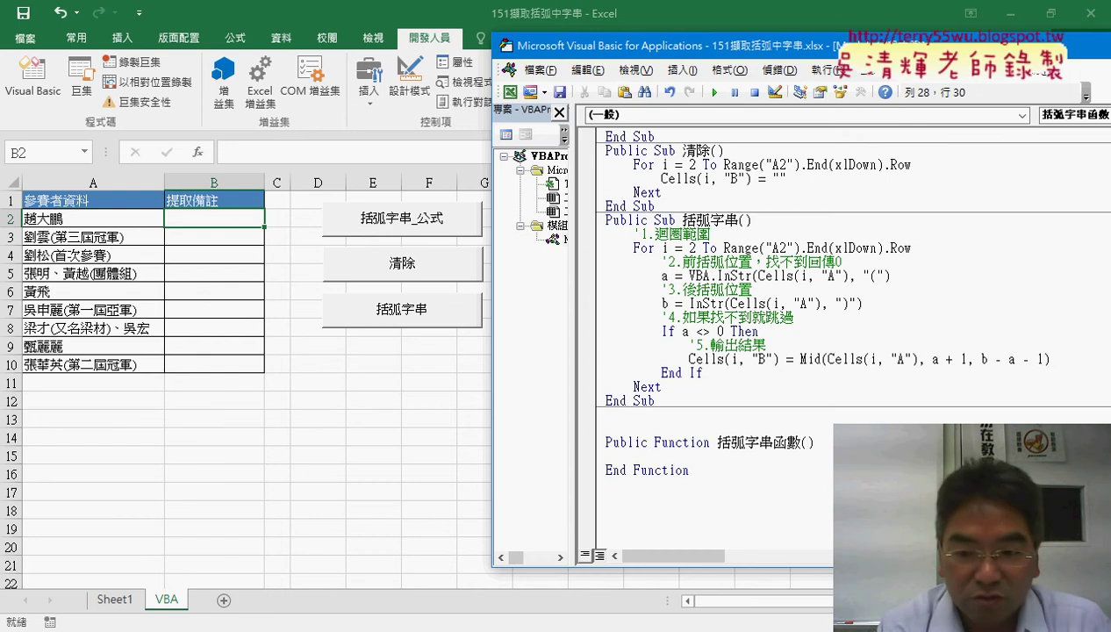
pyautogui.write('資料')
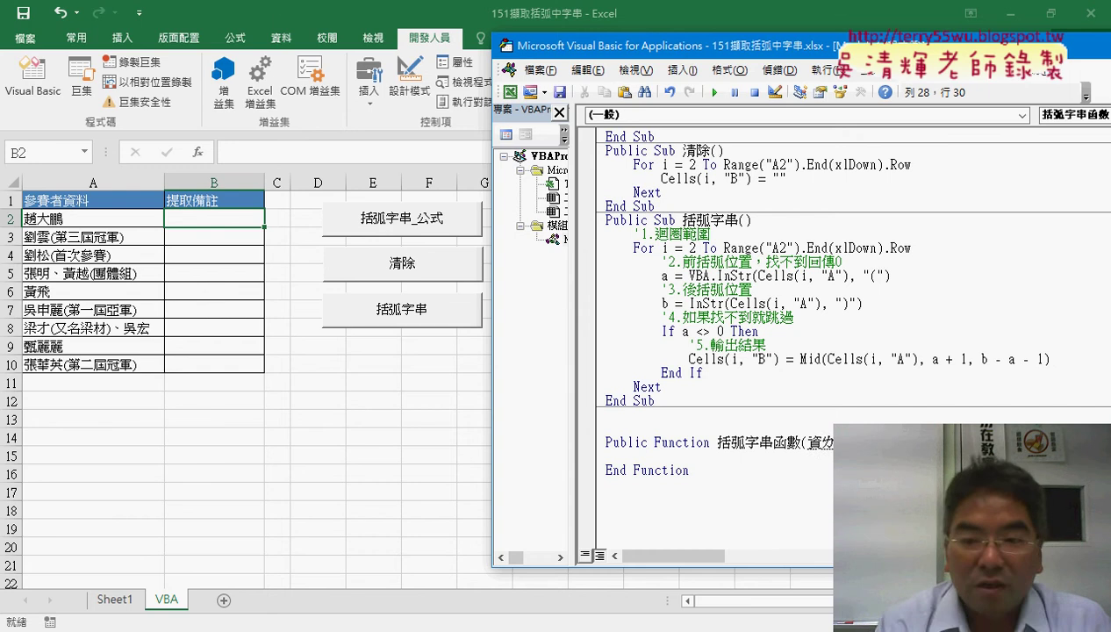
pyautogui.press('Return')
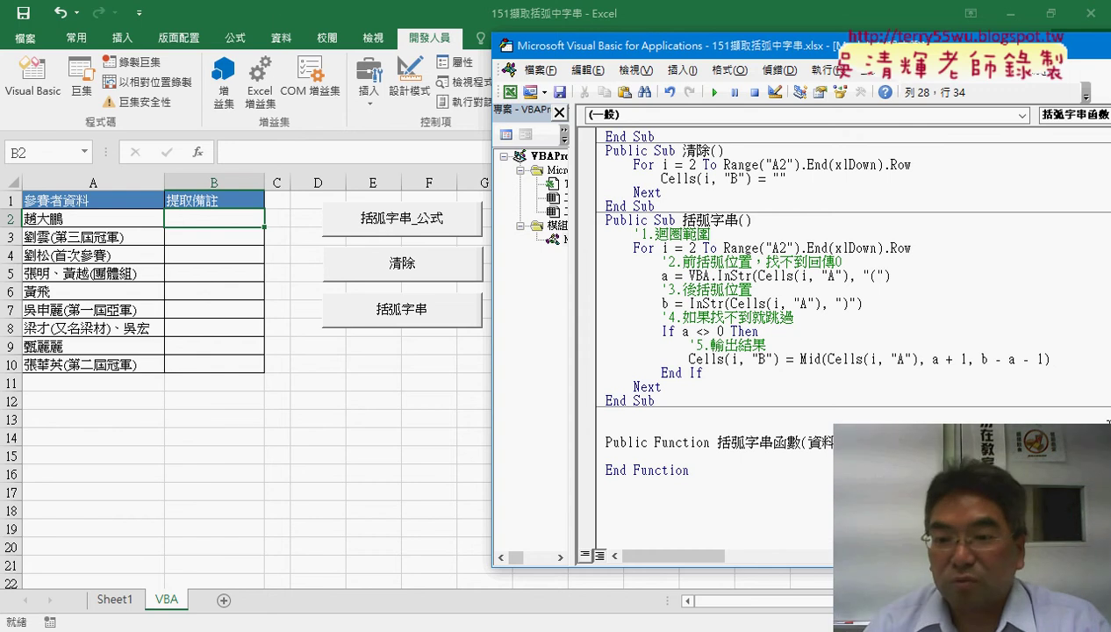
# Add an indented body line, then select the Sub's InStr-through-End If code for copying
pyautogui.press('Return')
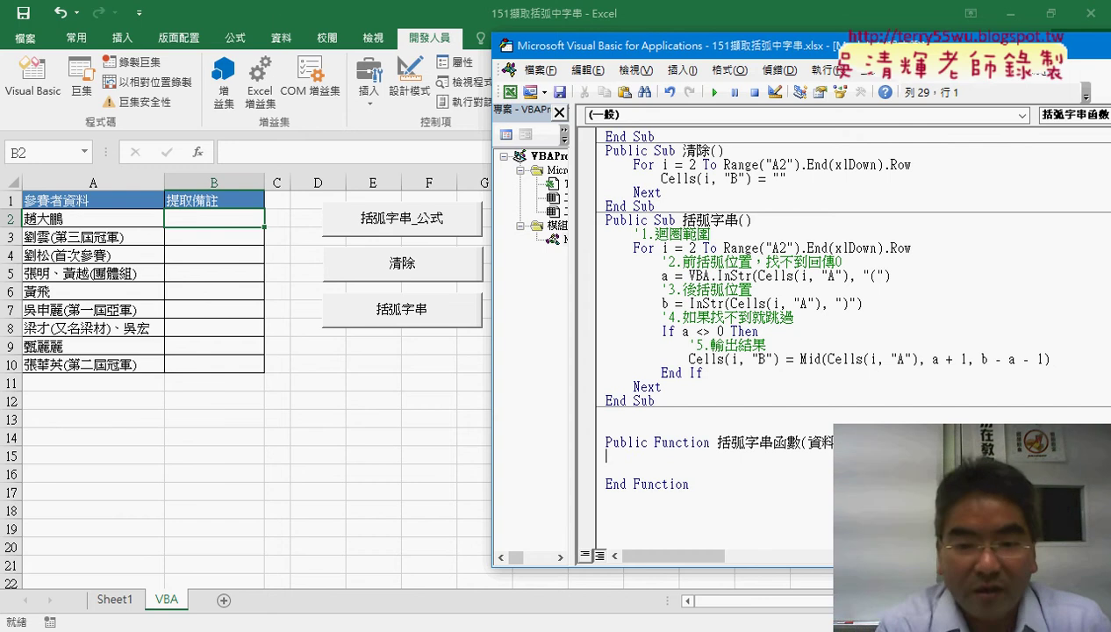
pyautogui.press('Tab')
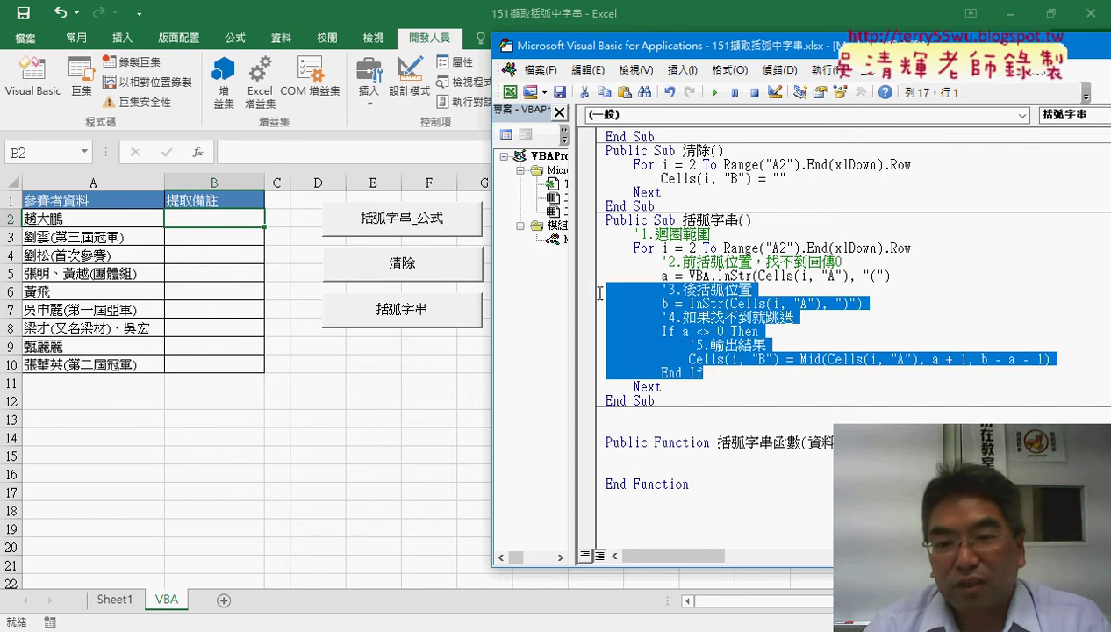
pyautogui.moveTo(722, 376); pyautogui.dragTo(607, 275)
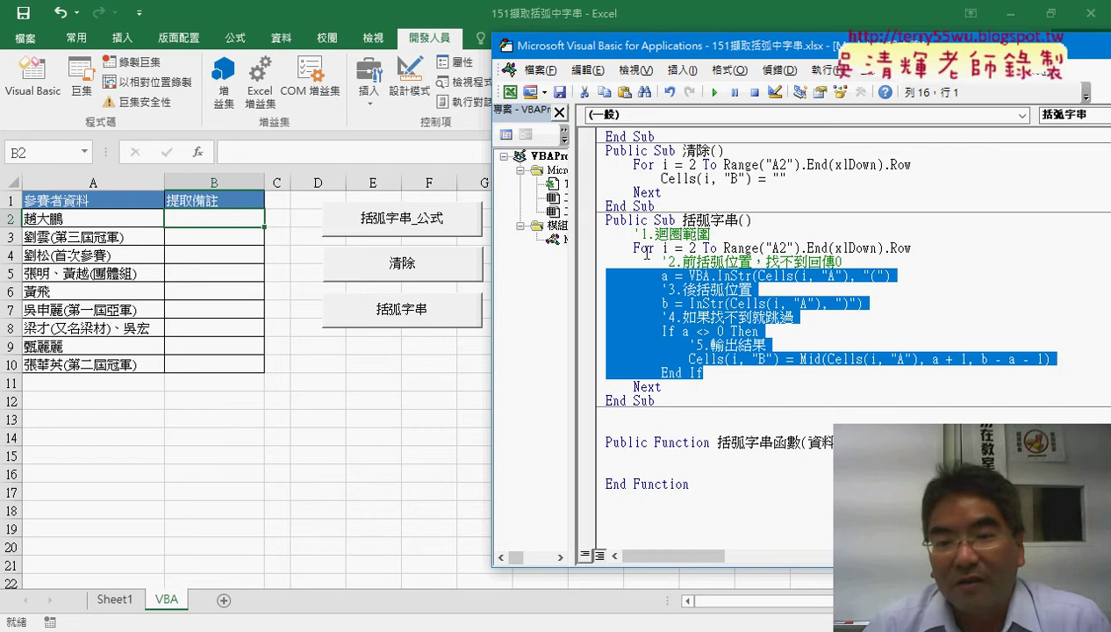
pyautogui.rightClick(631, 287)
# Paste the InStr and If code into 括弧字串函數, outdent it, and remove the trailing blank line
pyautogui.click(667, 317)
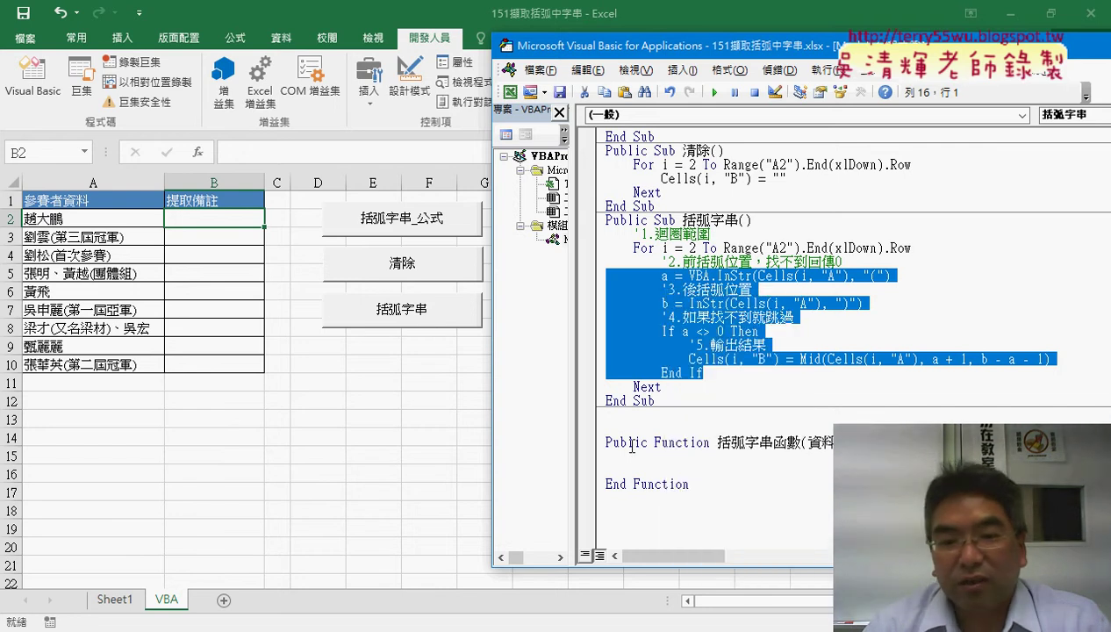
pyautogui.click(712, 460)
pyautogui.hotkey('ctrl', 'v')
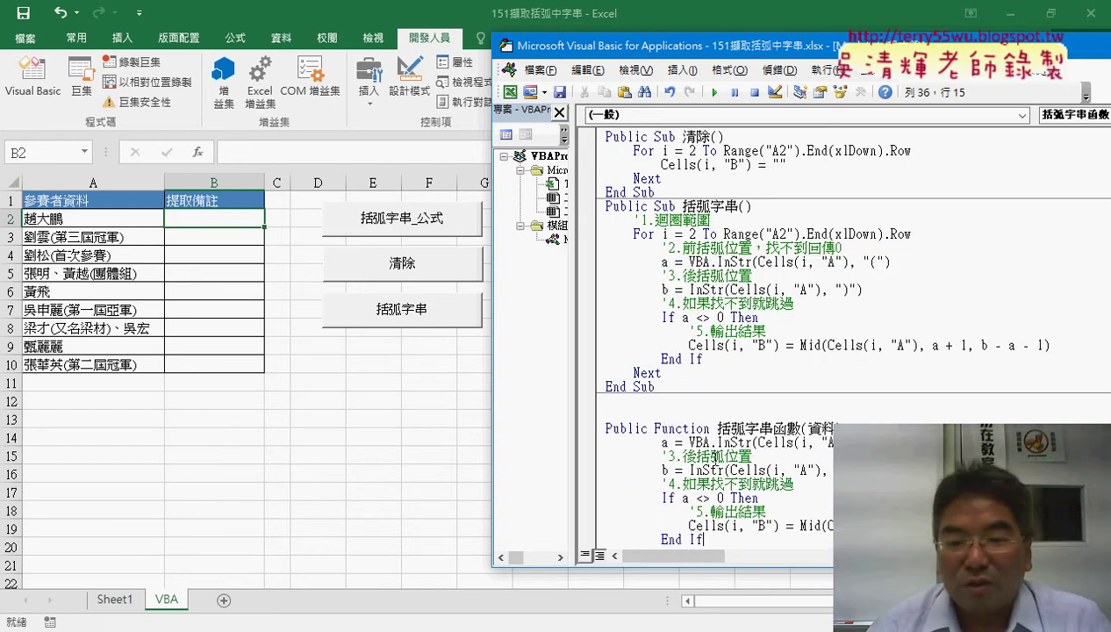
pyautogui.scroll(-1, 664, 508)
pyautogui.moveTo(704, 498)
pyautogui.mouseDown()
pyautogui.moveTo(617, 477)
pyautogui.moveTo(571, 410)
pyautogui.mouseUp()
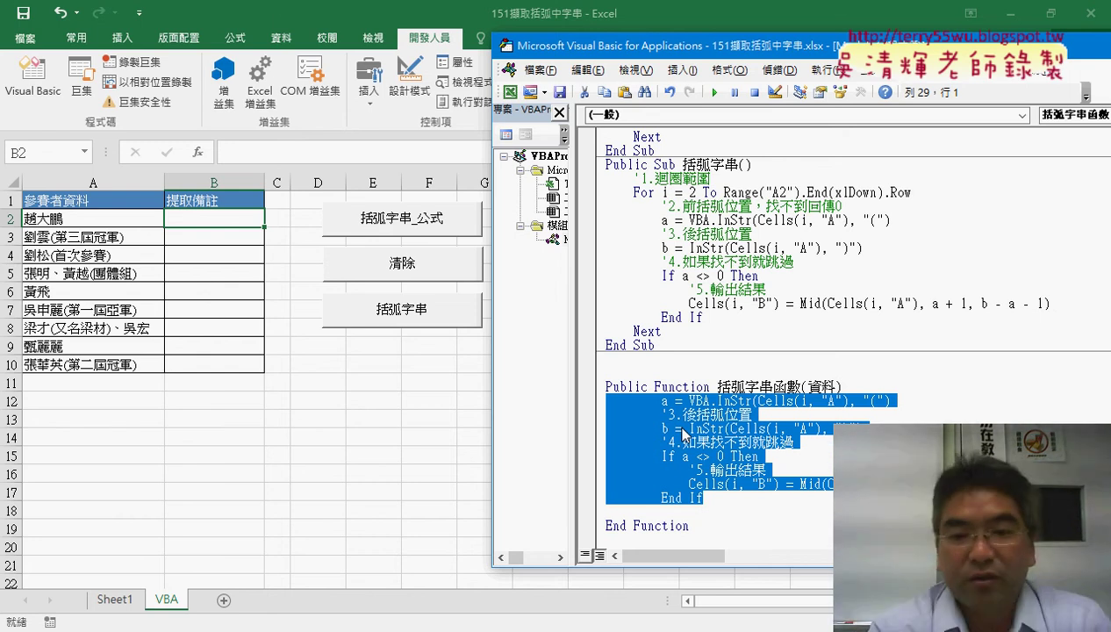
pyautogui.hotkey('shift', 'Tab')
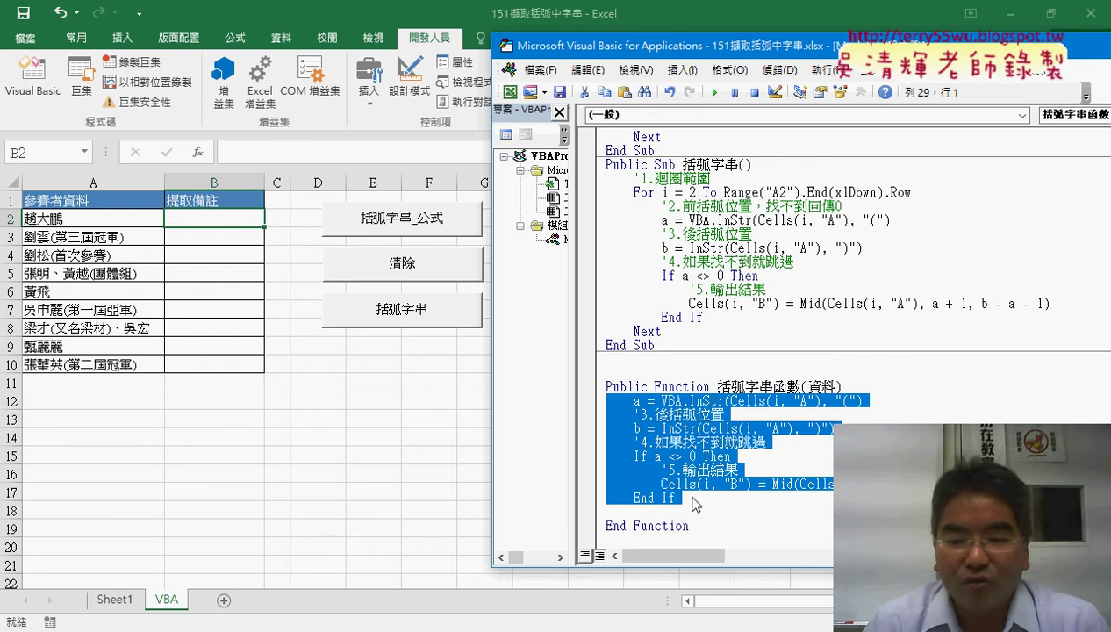
pyautogui.click(770, 510)
pyautogui.press('BackSpace')
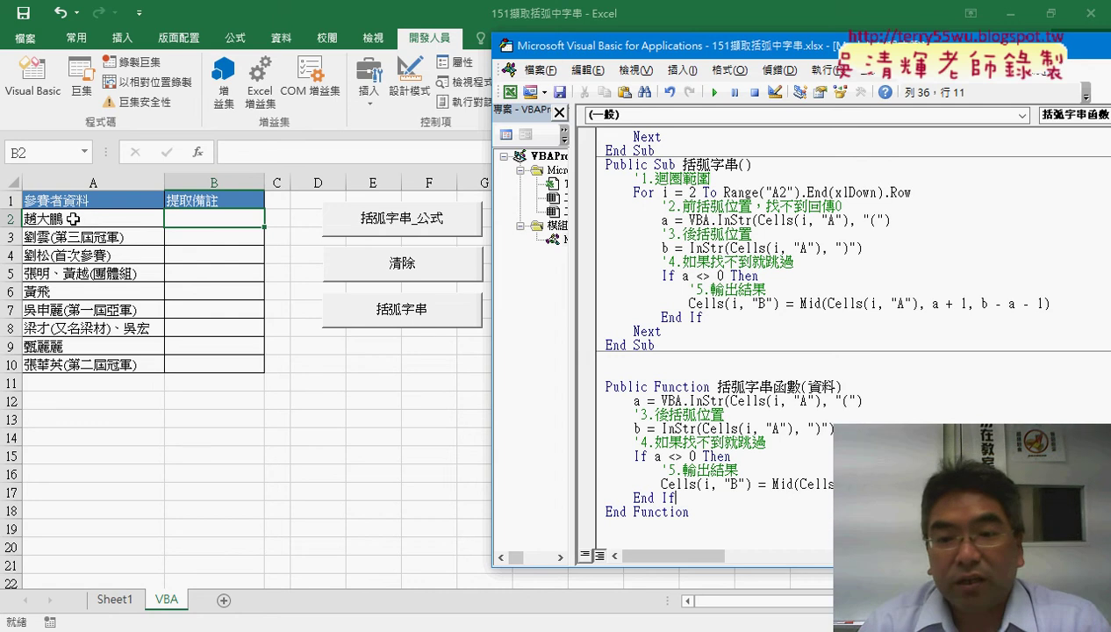
# Copy the parameter 資料 and paste it over Cells(i, "A") in the first InStr line
pyautogui.doubleClick(821, 387)
pyautogui.rightClick(816, 386)
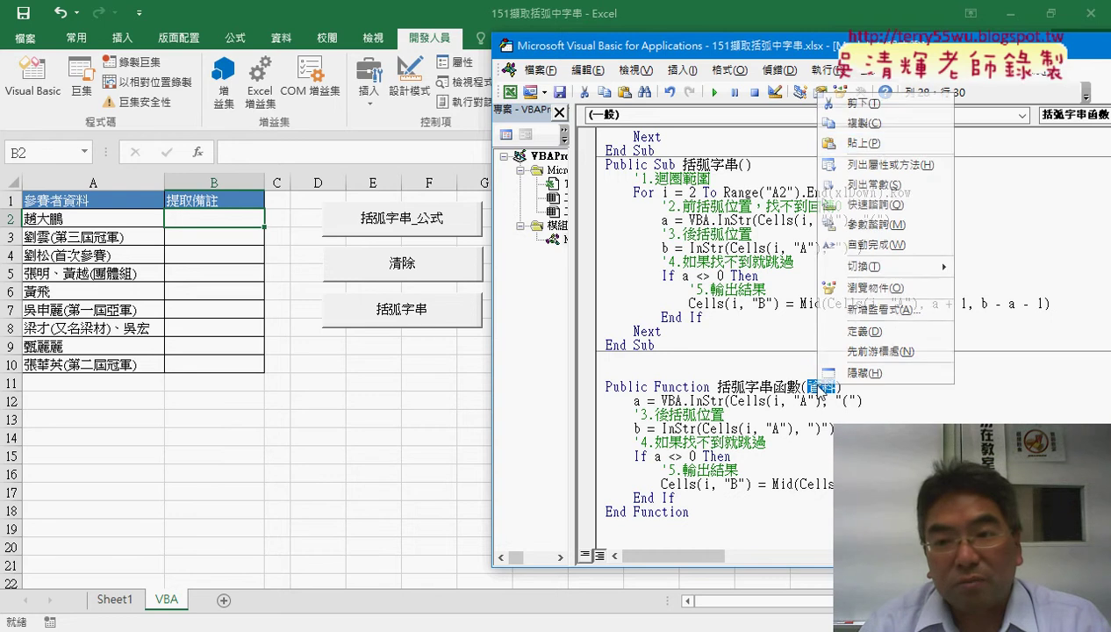
pyautogui.click(879, 131)
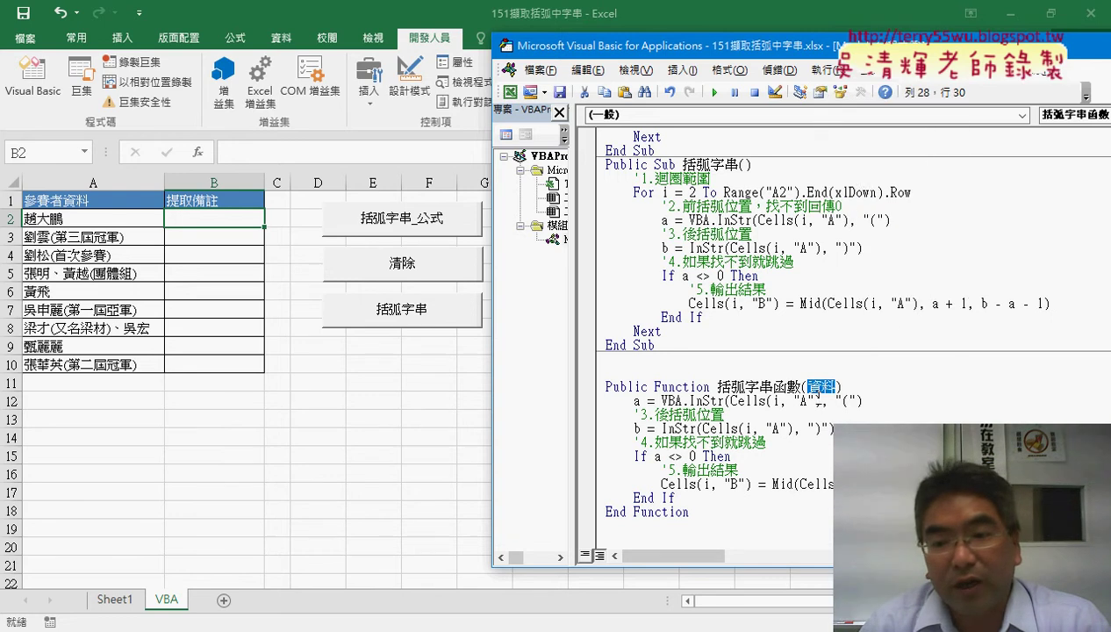
pyautogui.moveTo(820, 400); pyautogui.dragTo(731, 400)
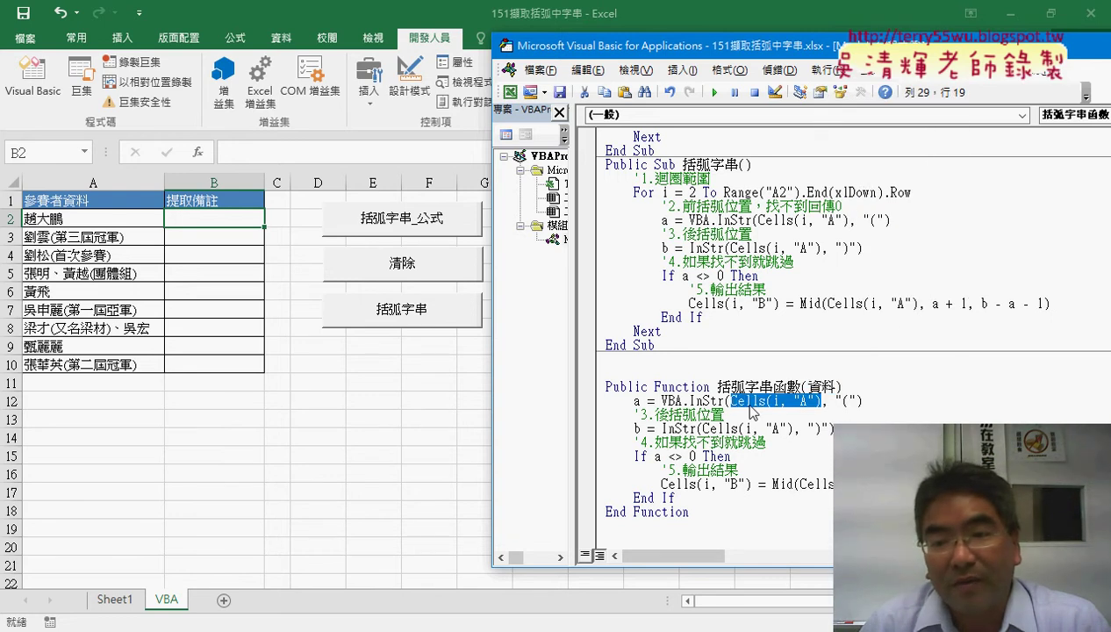
pyautogui.rightClick(752, 409)
pyautogui.click(808, 161)
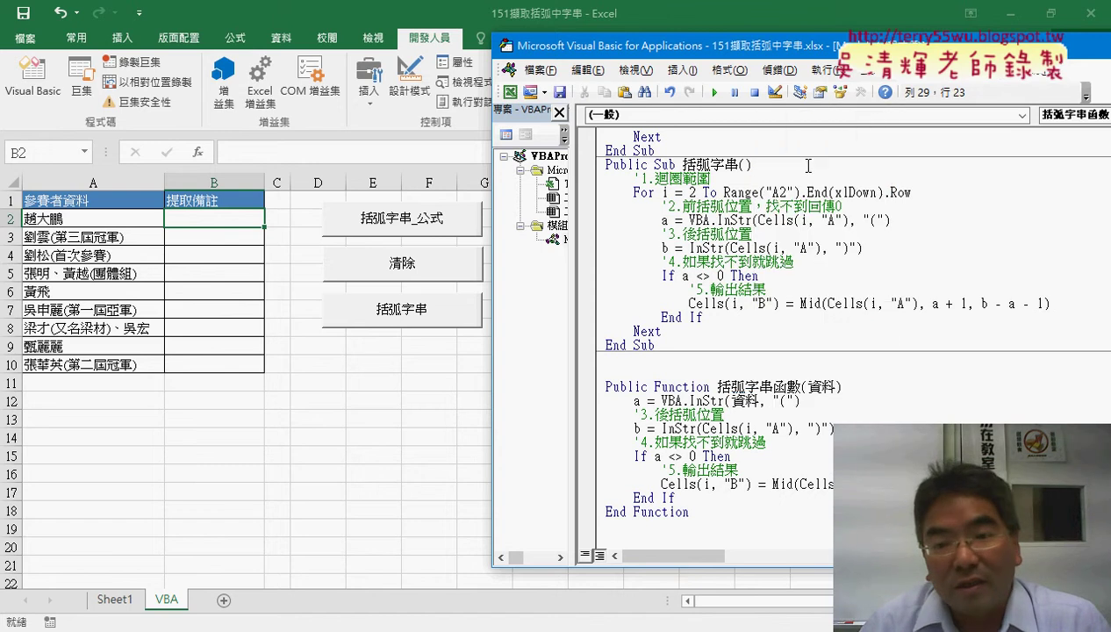
# Replace Cells(i, "A") with 資料 in the second InStr line and in the Mid call
pyautogui.moveTo(792, 428); pyautogui.dragTo(709, 428)
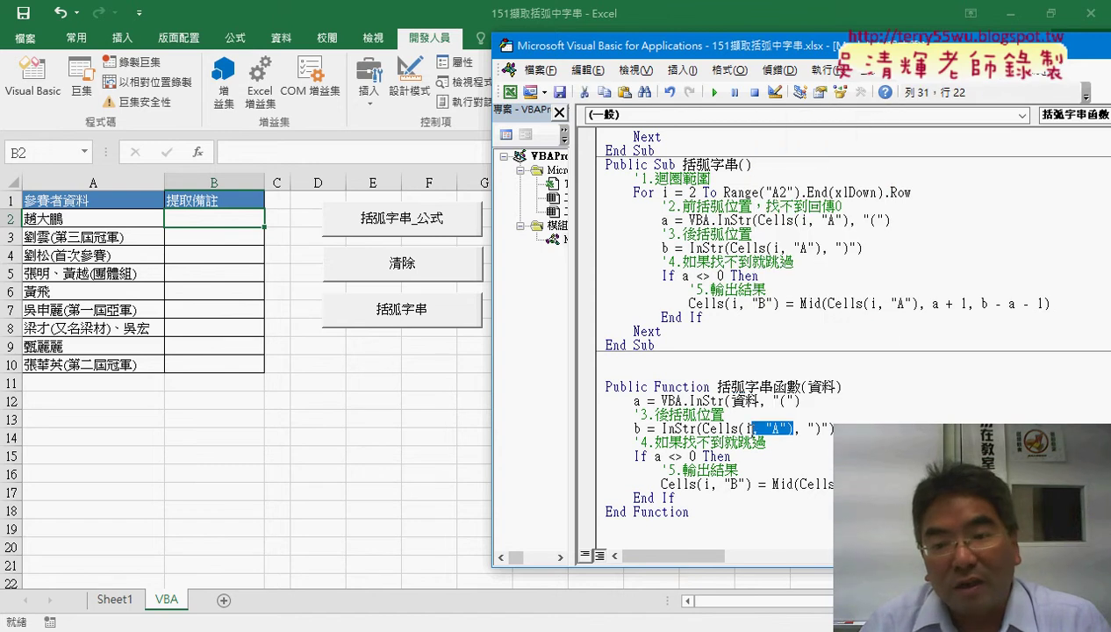
pyautogui.rightClick(734, 441)
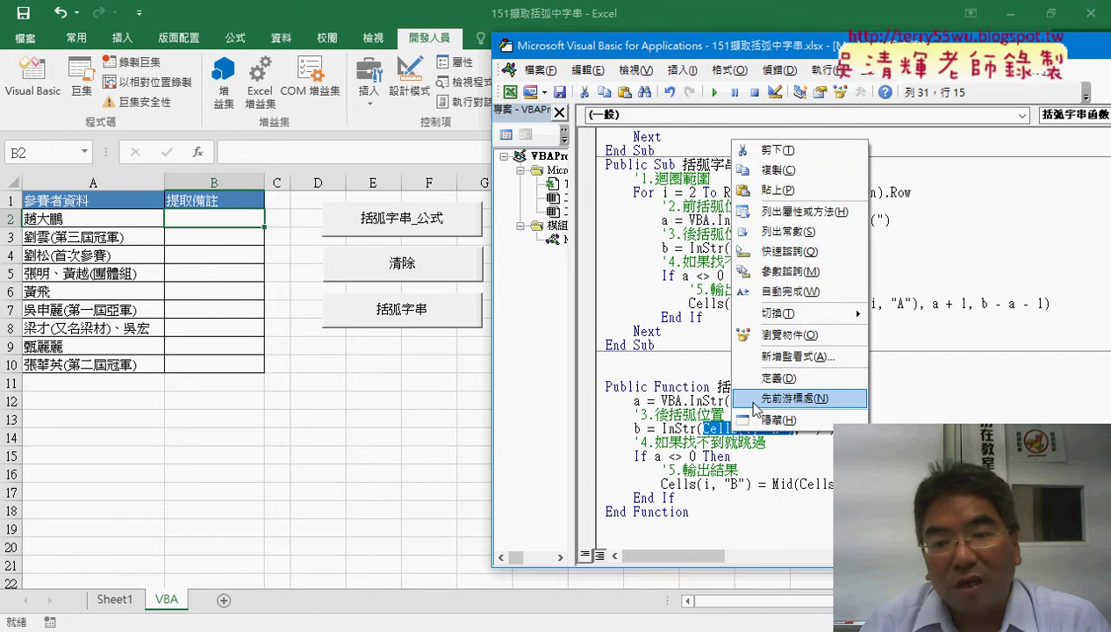
pyautogui.click(792, 118)
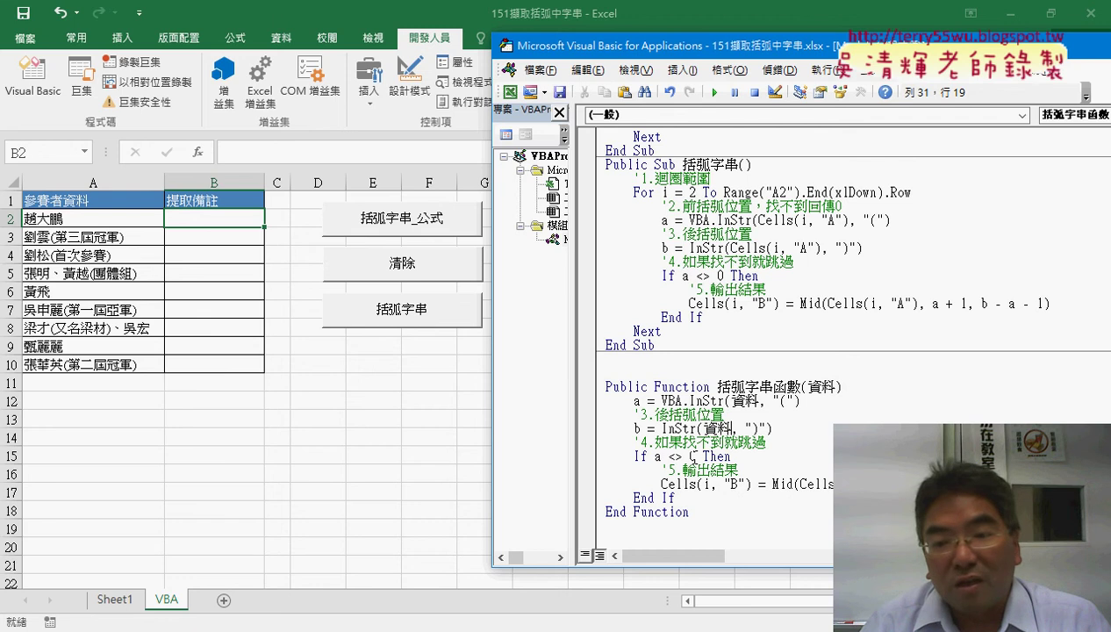
pyautogui.moveTo(891, 484); pyautogui.dragTo(800, 484)
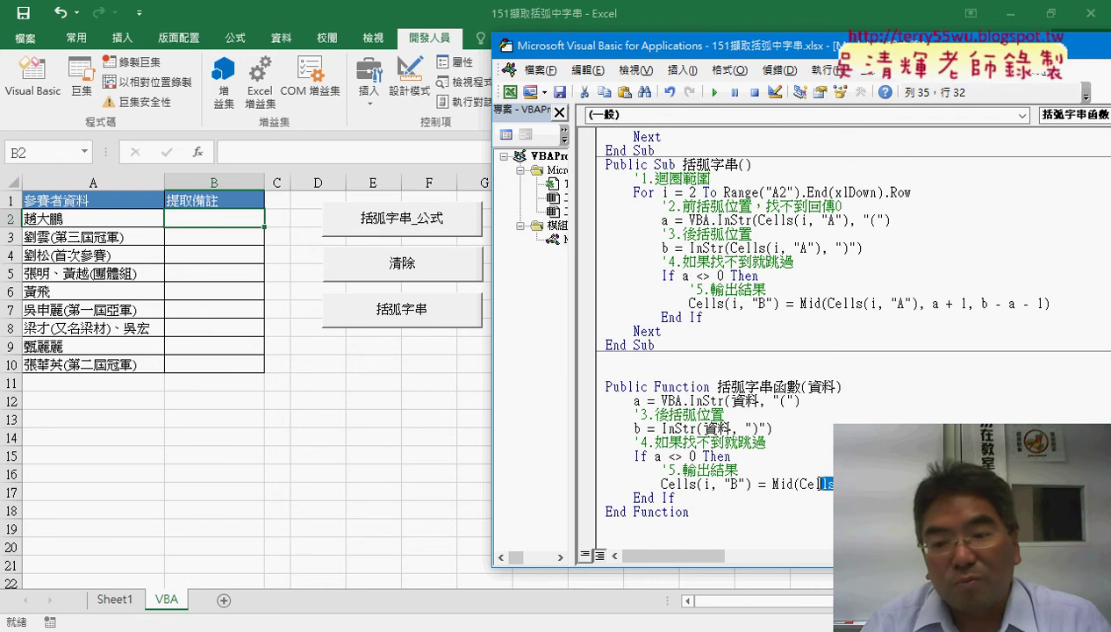
pyautogui.rightClick(816, 485)
pyautogui.click(843, 249)
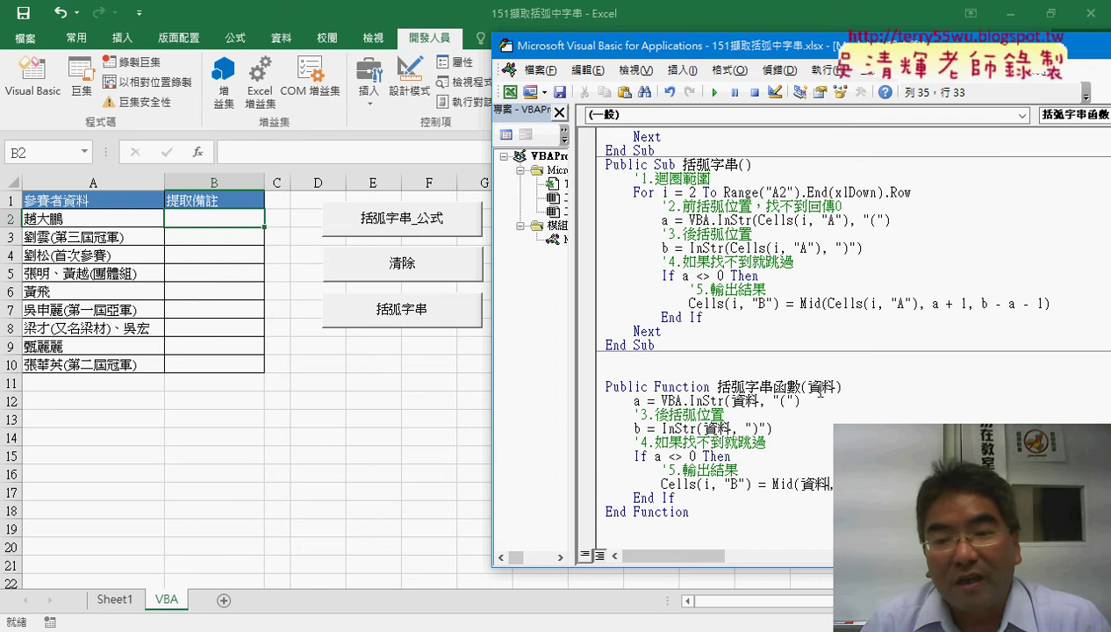
# Copy the function name 括弧字串函數 and select Cells(i, "B") on the result line
pyautogui.moveTo(801, 387); pyautogui.dragTo(718, 387)
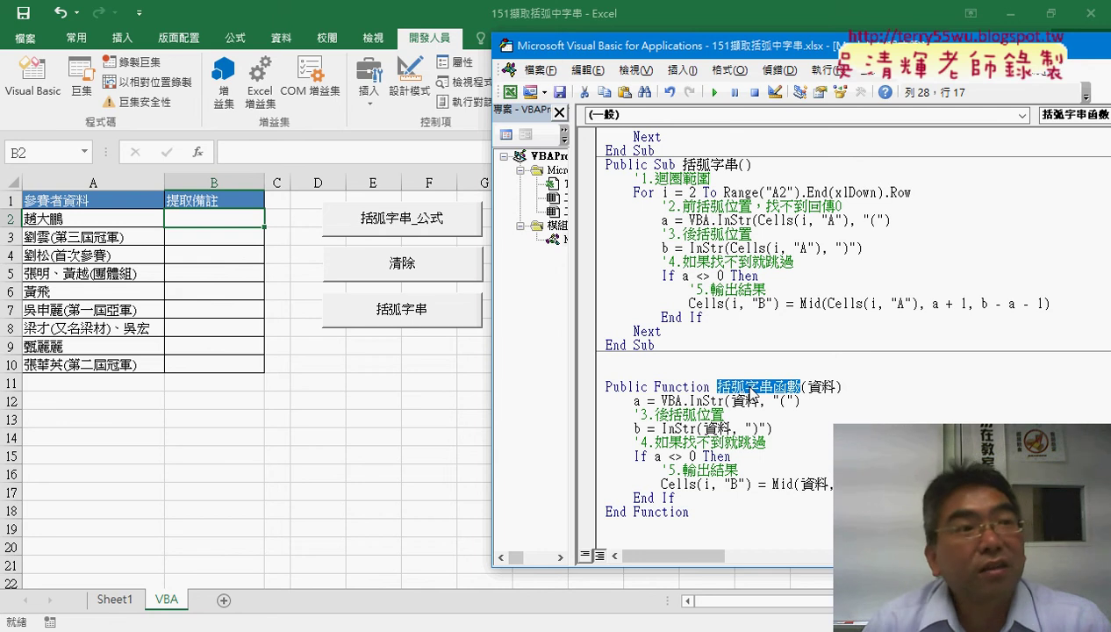
pyautogui.rightClick(750, 390)
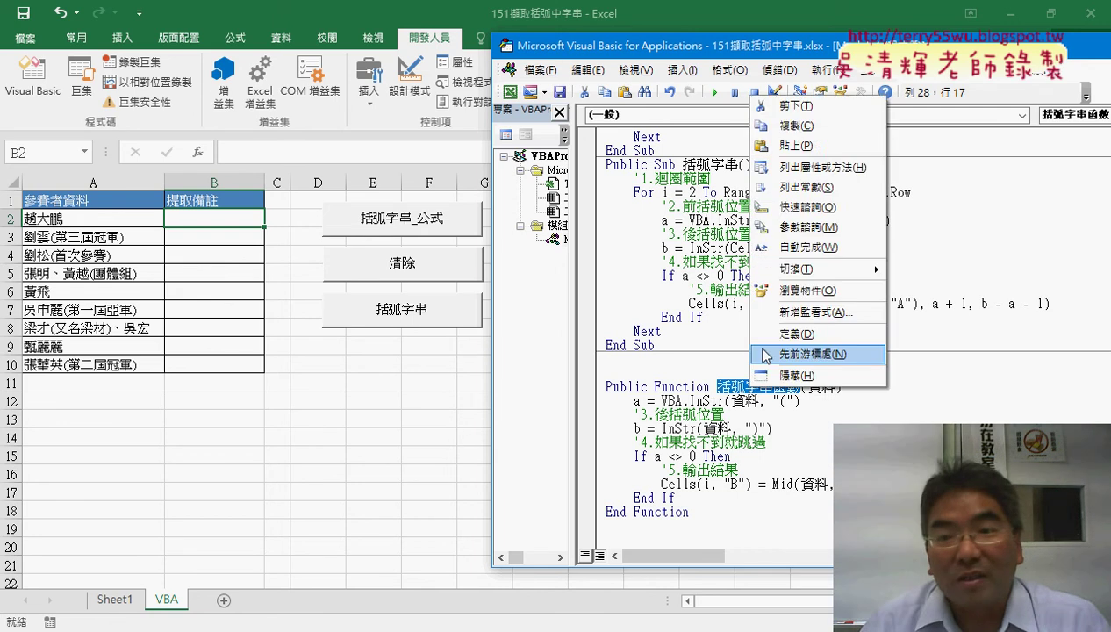
pyautogui.click(786, 137)
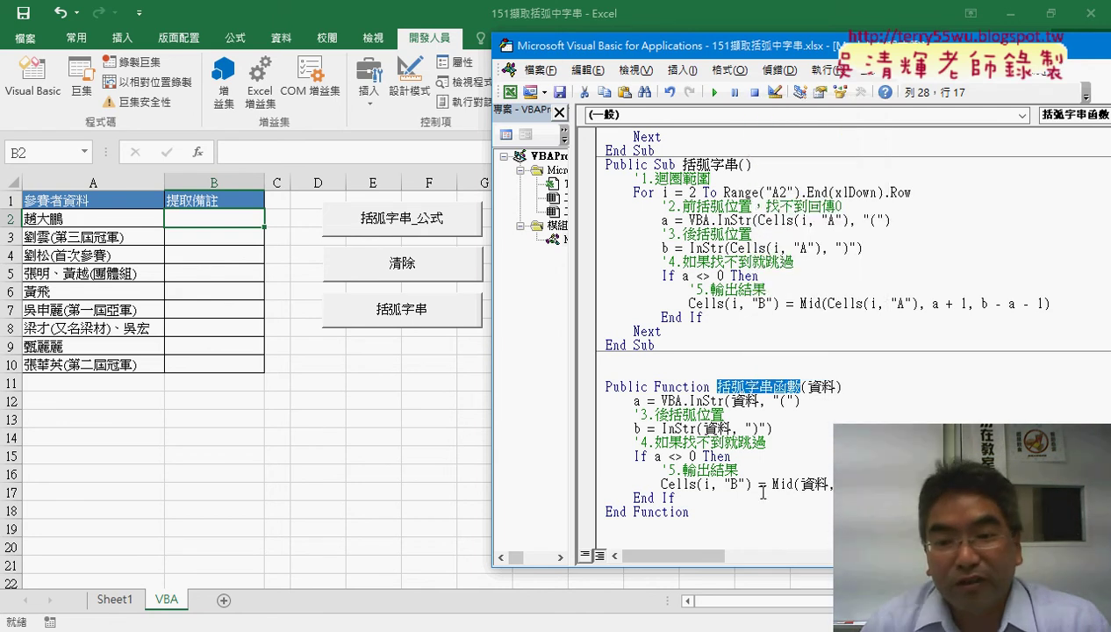
pyautogui.moveTo(752, 484); pyautogui.dragTo(660, 484)
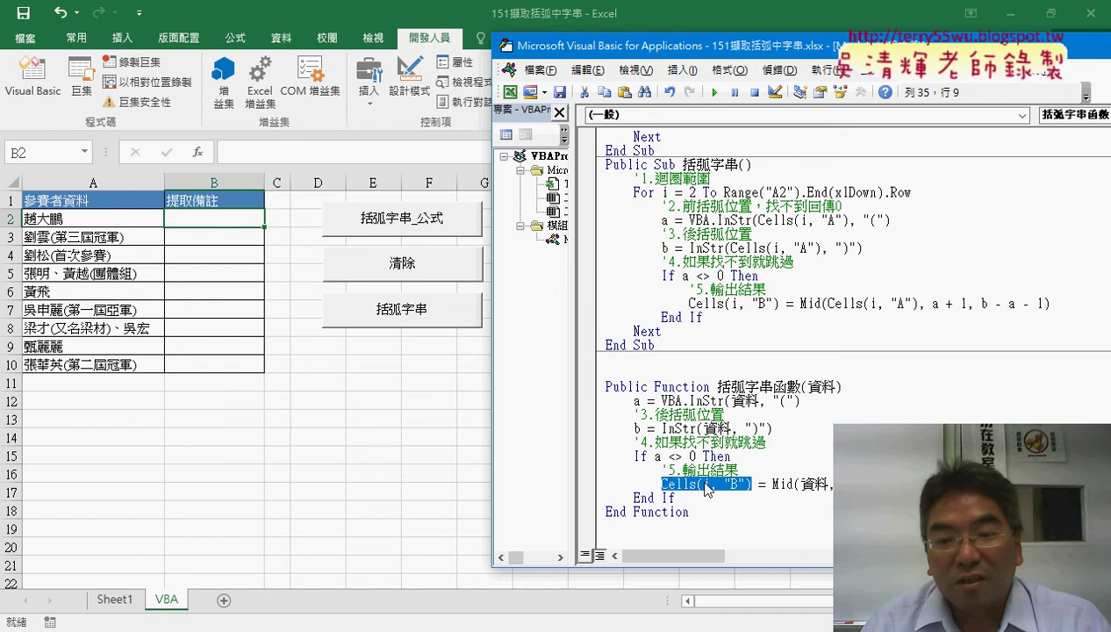
pyautogui.rightClick(706, 487)
# Paste 括弧字串函數 over Cells(i, "B") so the Mid result becomes the return value, then review the code
pyautogui.click(746, 236)
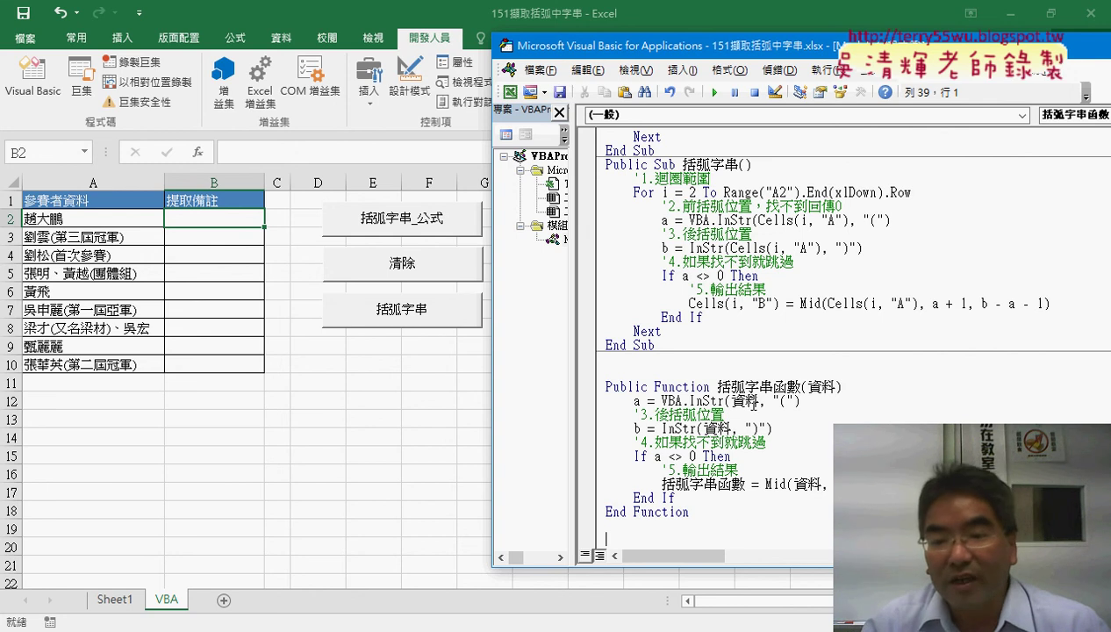
pyautogui.doubleClick(710, 427)
pyautogui.click(821, 485)
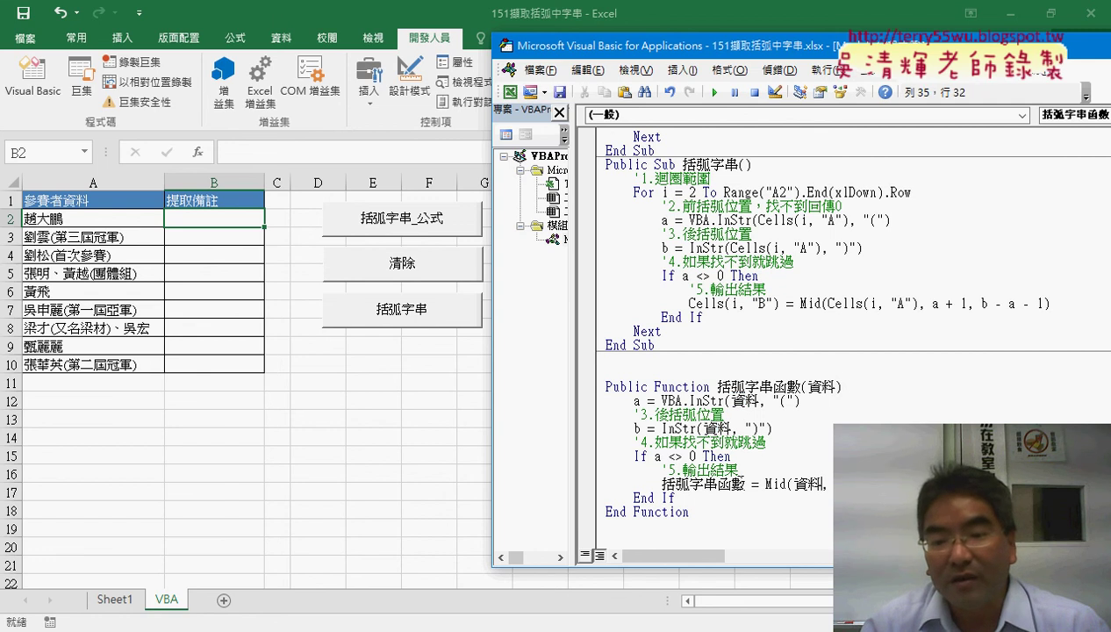
pyautogui.moveTo(745, 484); pyautogui.dragTo(662, 484)
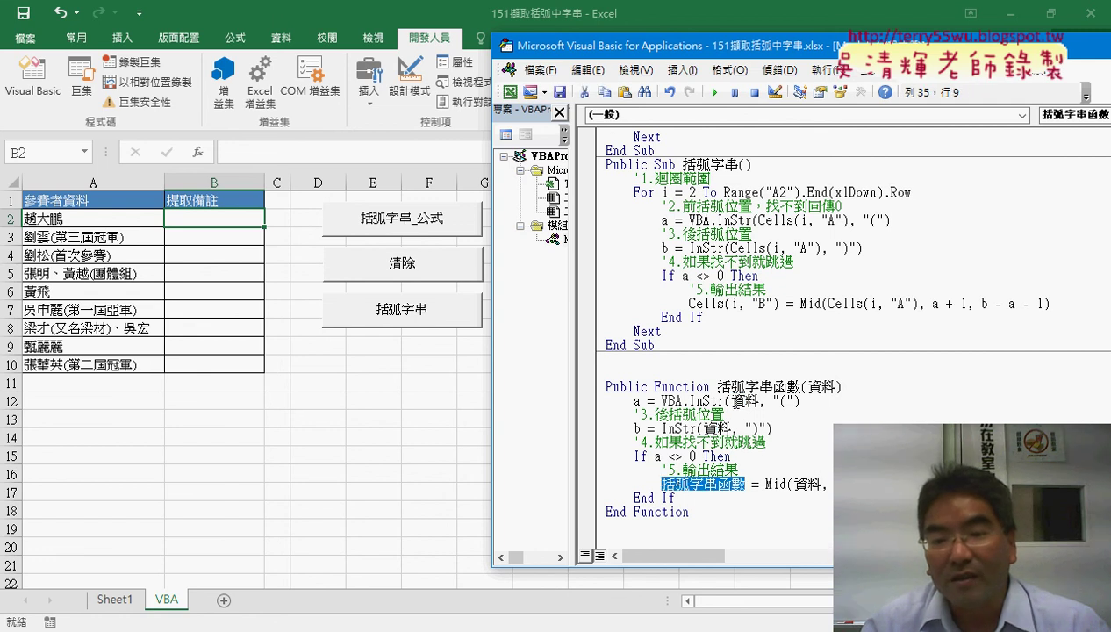
pyautogui.moveTo(716, 387); pyautogui.dragTo(797, 387)
# Enter =括弧字串函數(A2) in B2 through the User Defined function category
pyautogui.click(213, 221)
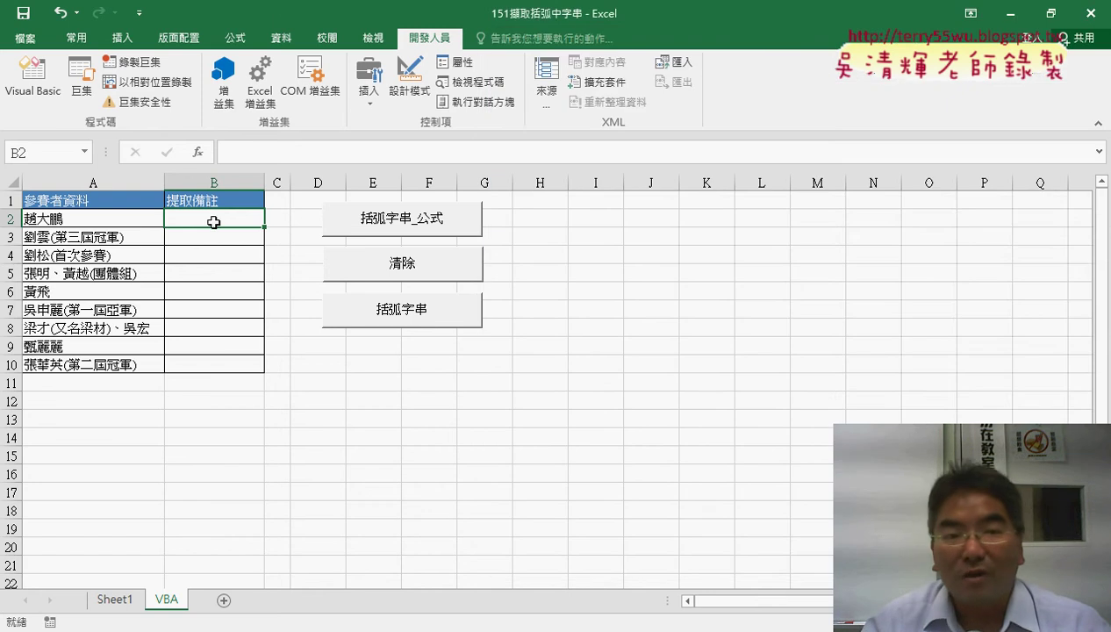
pyautogui.click(198, 153)
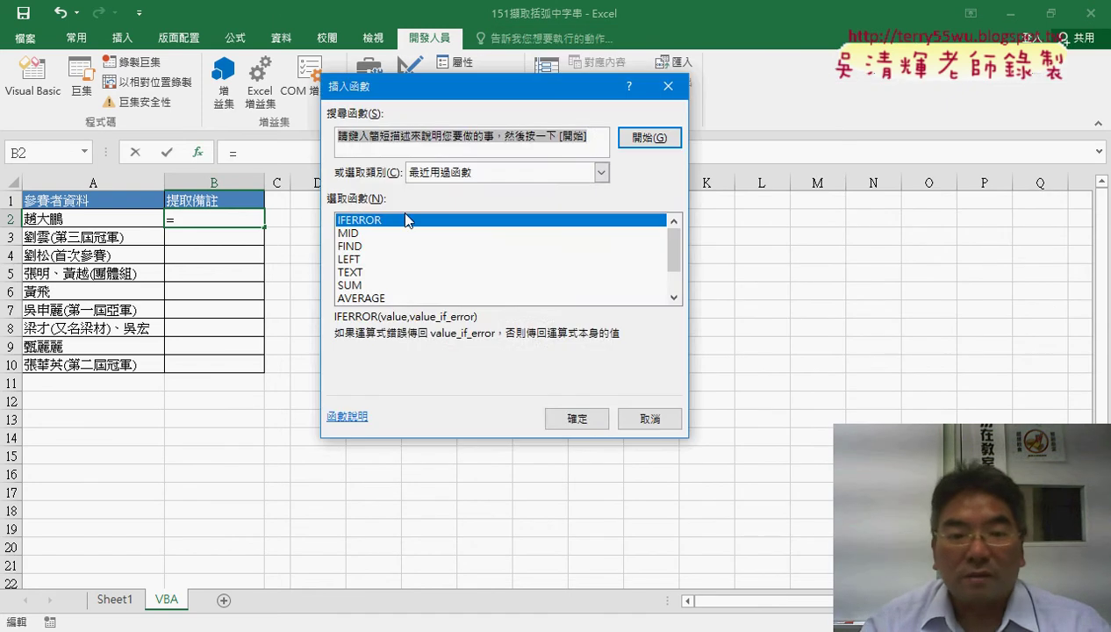
pyautogui.click(471, 172)
pyautogui.click(476, 330)
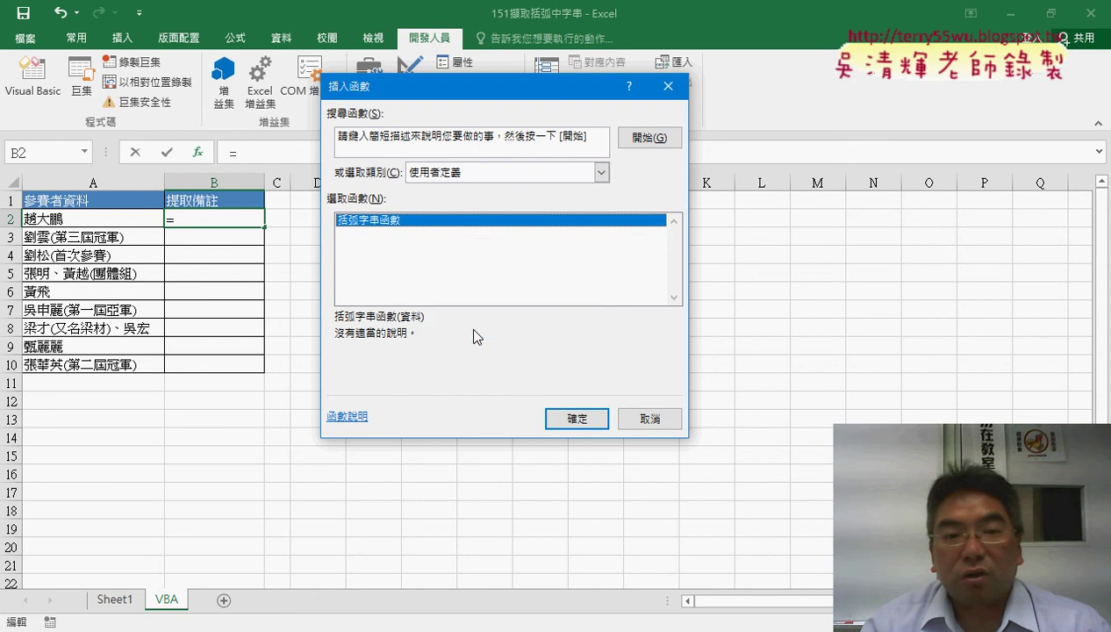
pyautogui.click(576, 419)
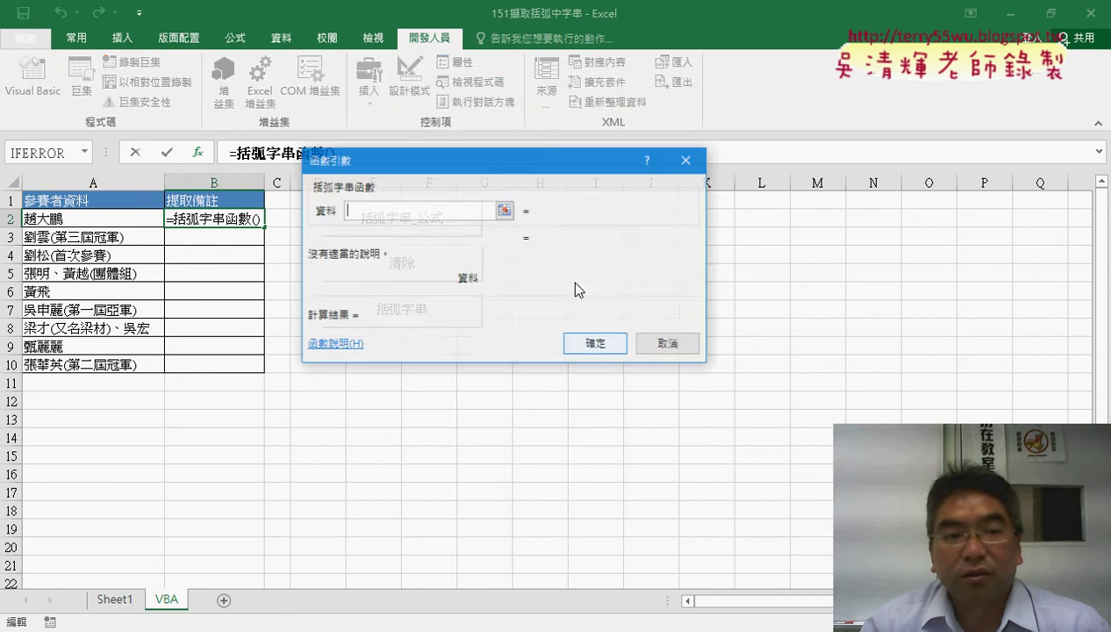
pyautogui.click(93, 216)
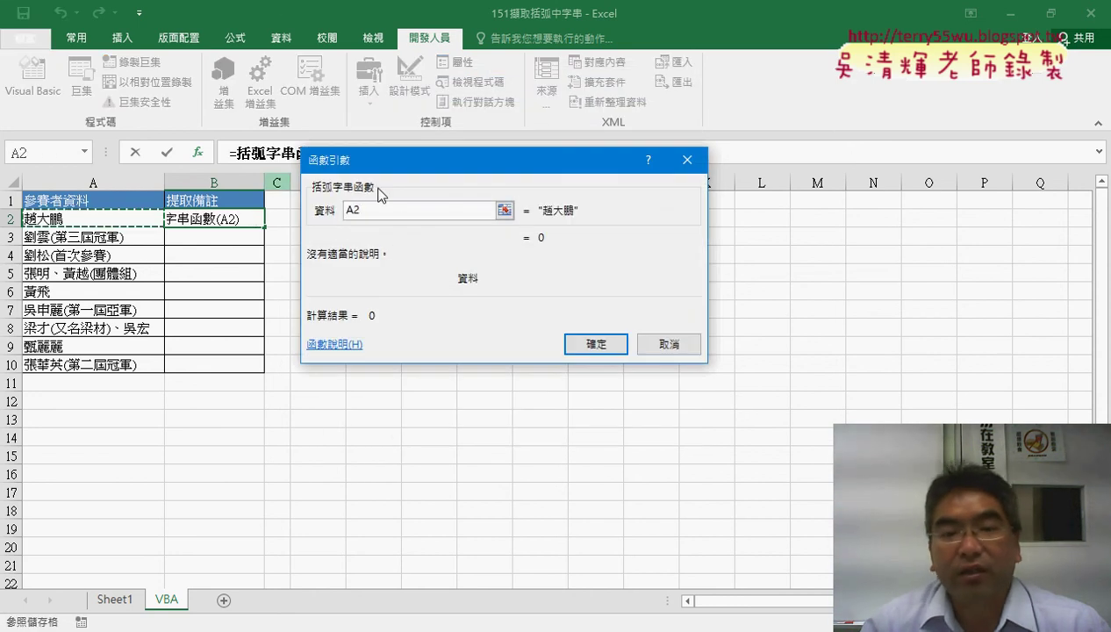
pyautogui.click(608, 344)
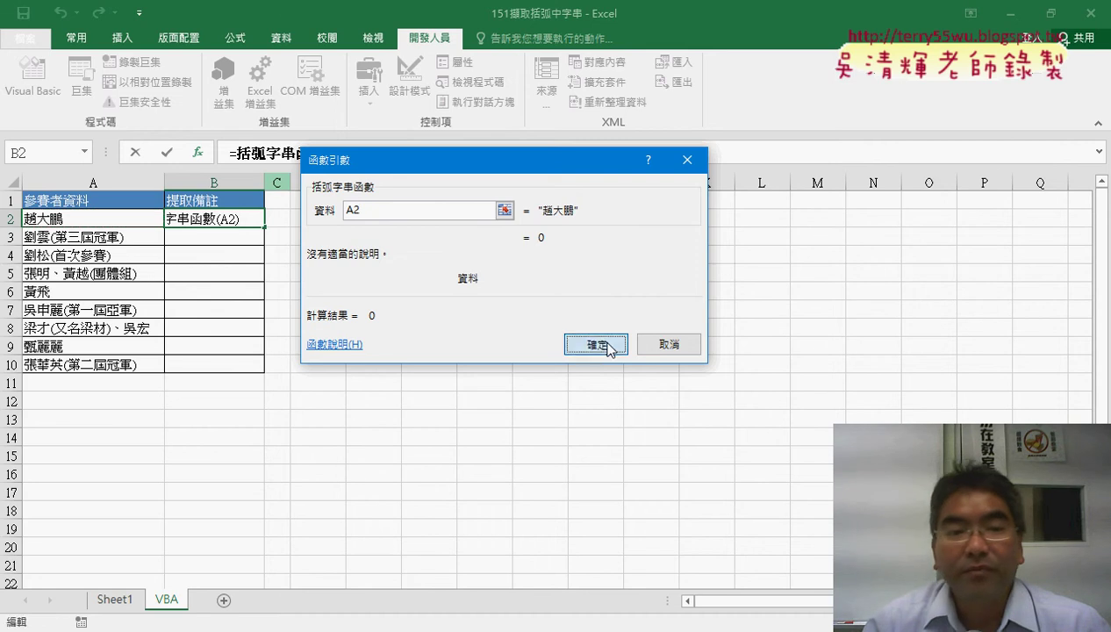
# Fill the B2 formula down to B10 and return to the VBA editor
pyautogui.moveTo(264, 227); pyautogui.dragTo(267, 373)
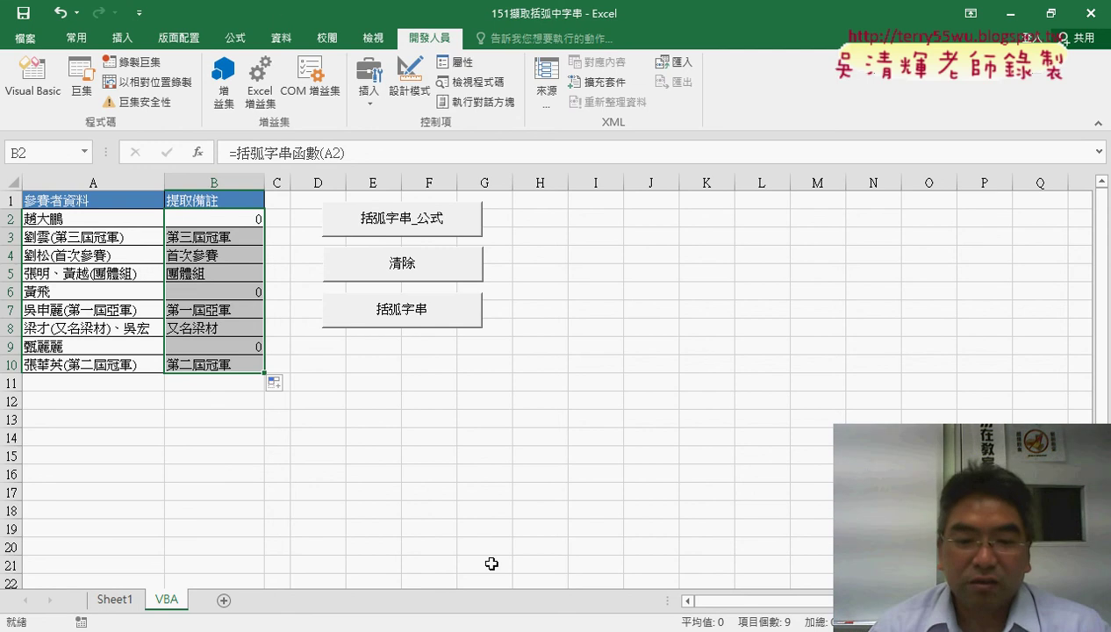
pyautogui.click(405, 631)
pyautogui.click(457, 608)
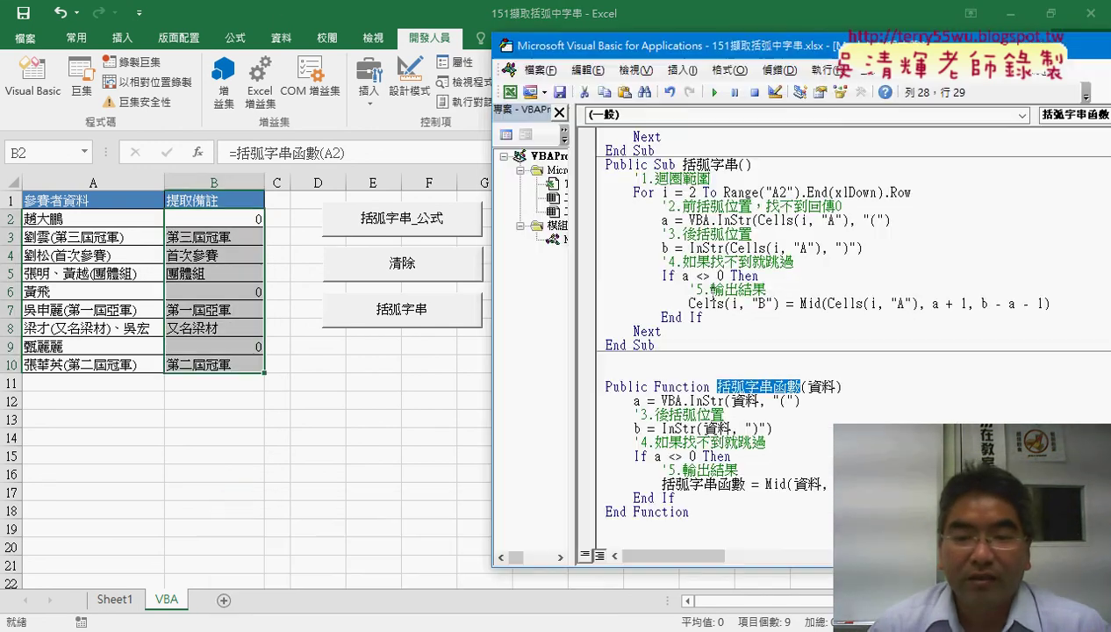
pyautogui.click(746, 290)
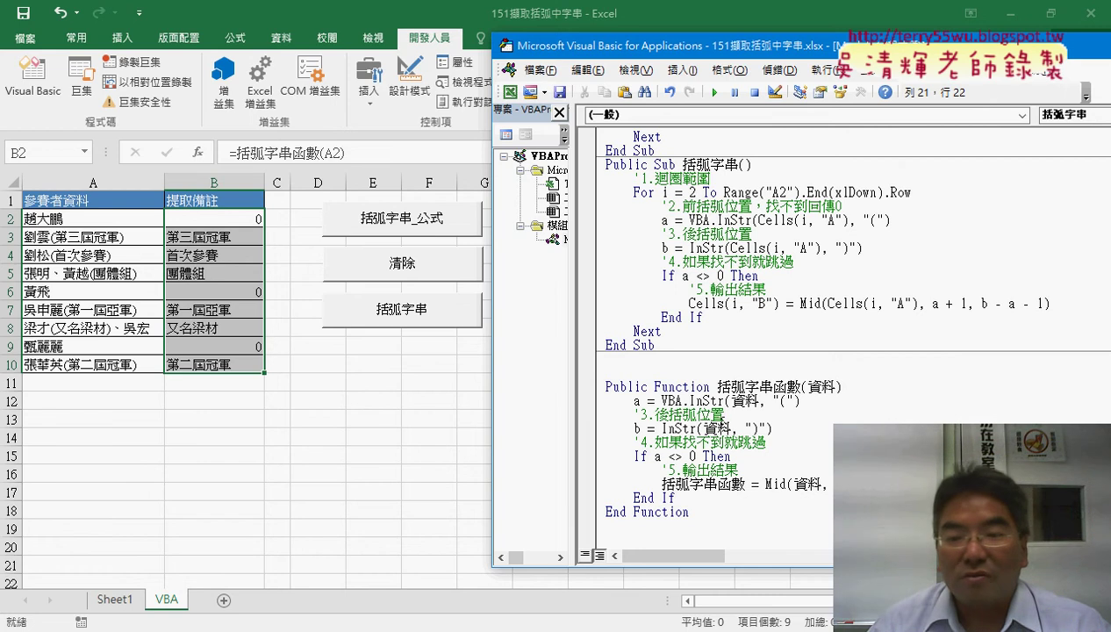
pyautogui.moveTo(800, 386); pyautogui.dragTo(718, 386)
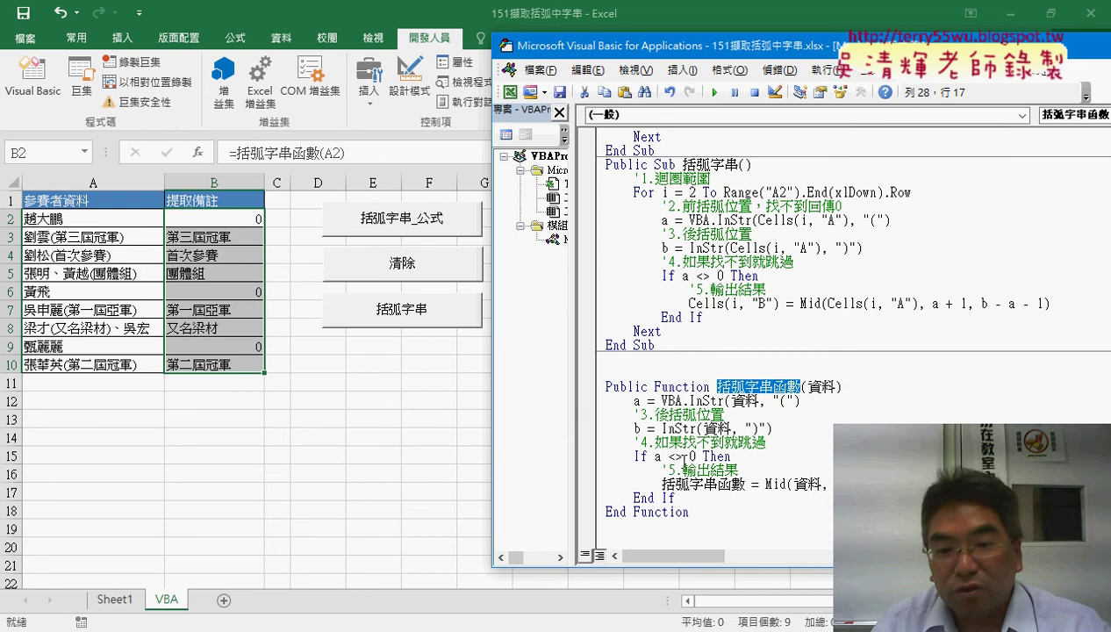
pyautogui.moveTo(633, 456); pyautogui.dragTo(734, 457)
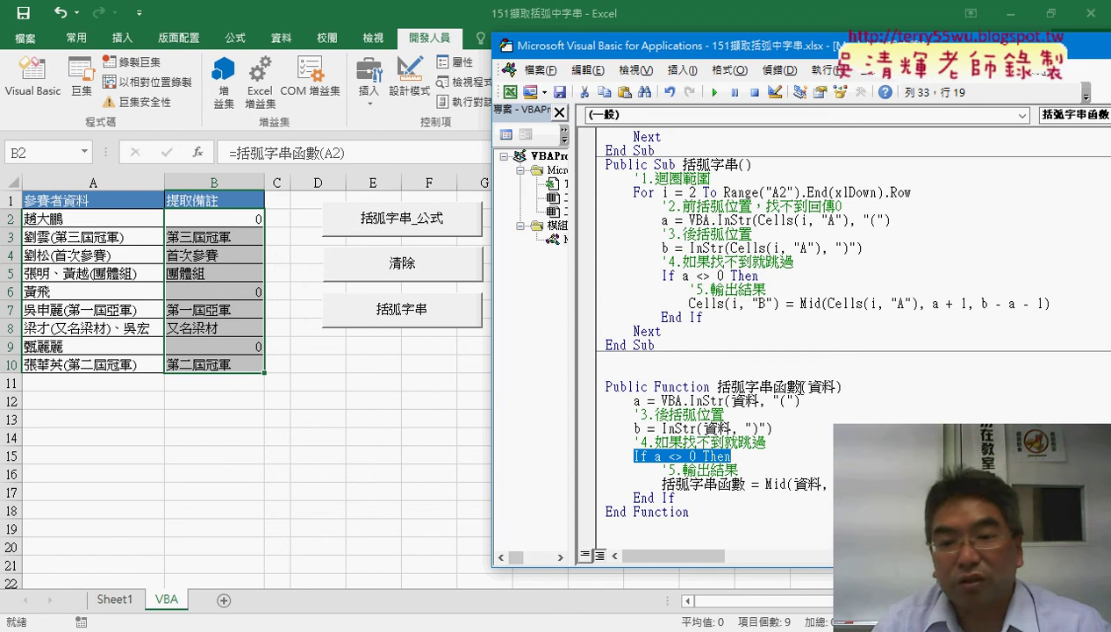
pyautogui.moveTo(798, 386); pyautogui.dragTo(718, 386)
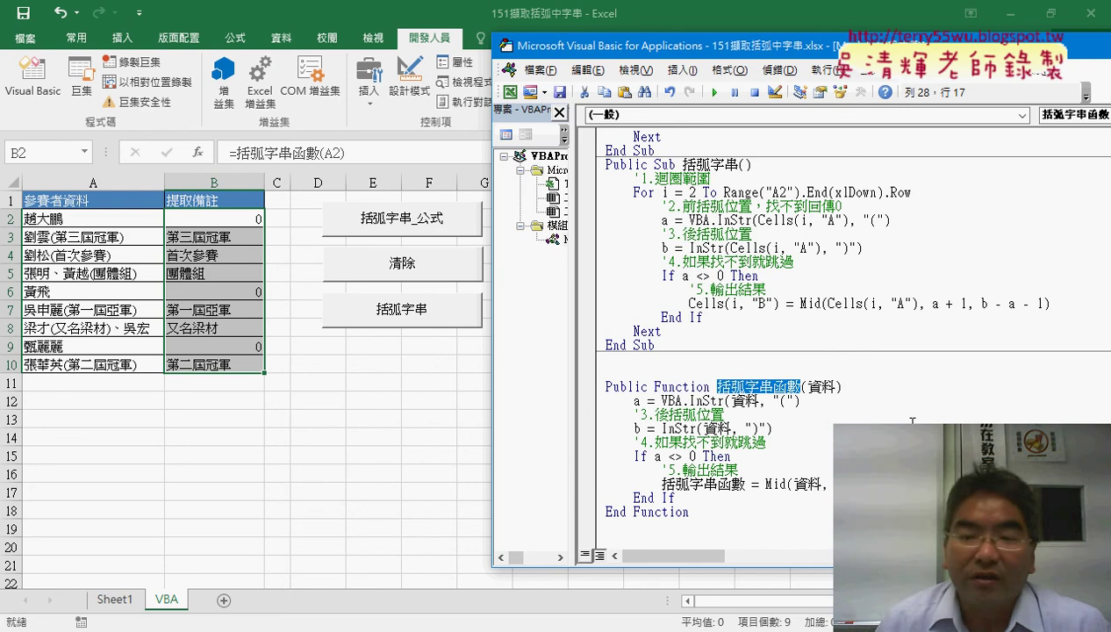
# Add an indented line 括弧字串函數 = "" right after the Function header
pyautogui.press('End')
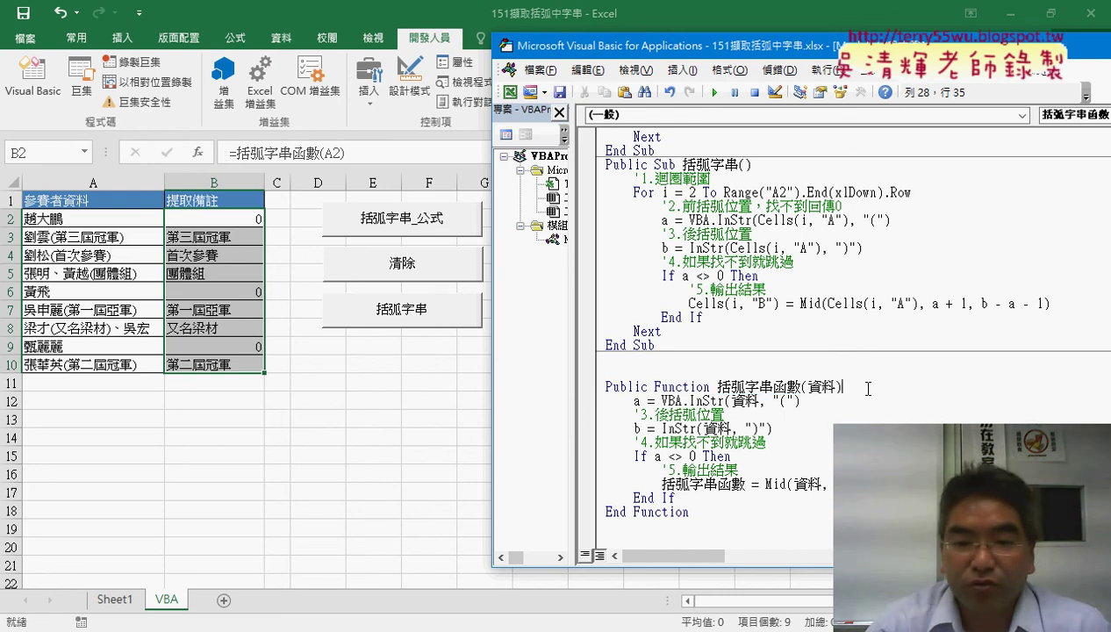
pyautogui.press('Return')
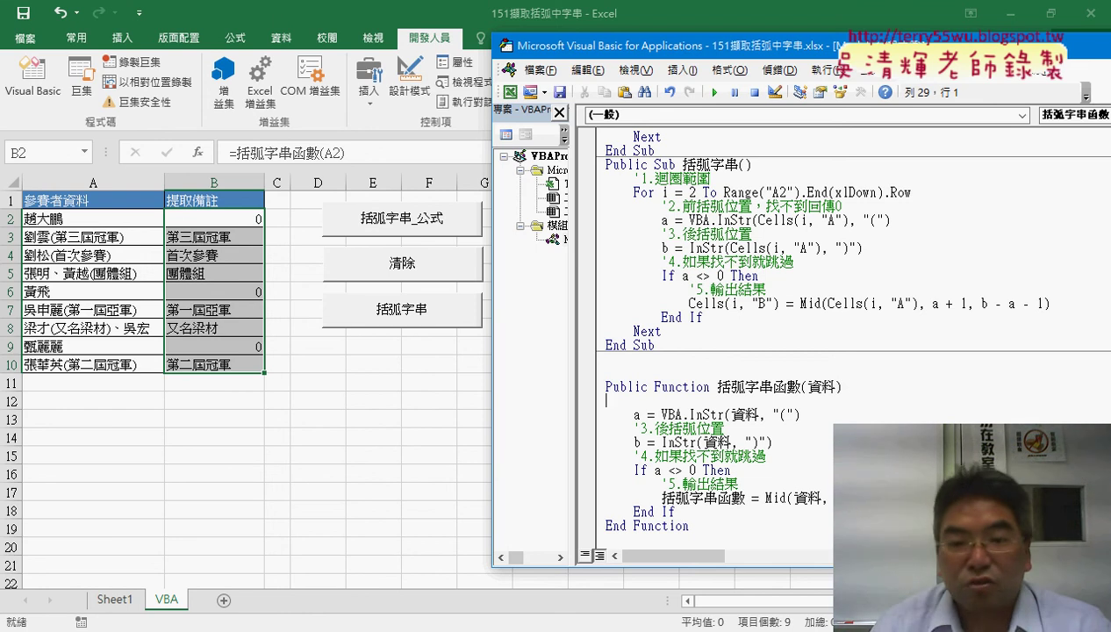
pyautogui.press('Tab')
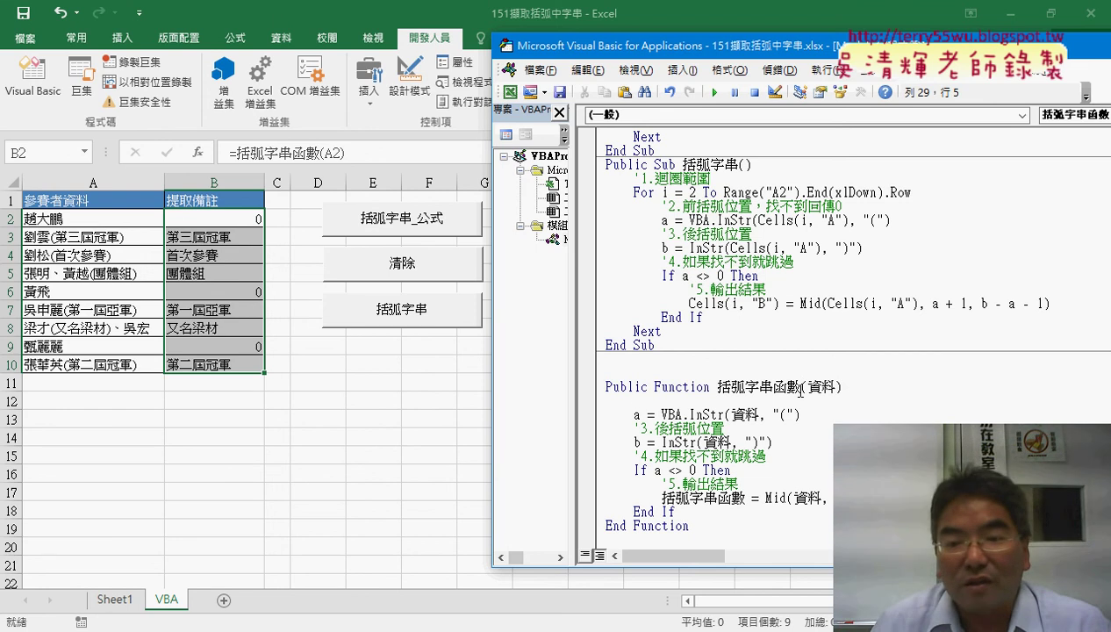
pyautogui.moveTo(800, 389); pyautogui.dragTo(718, 386)
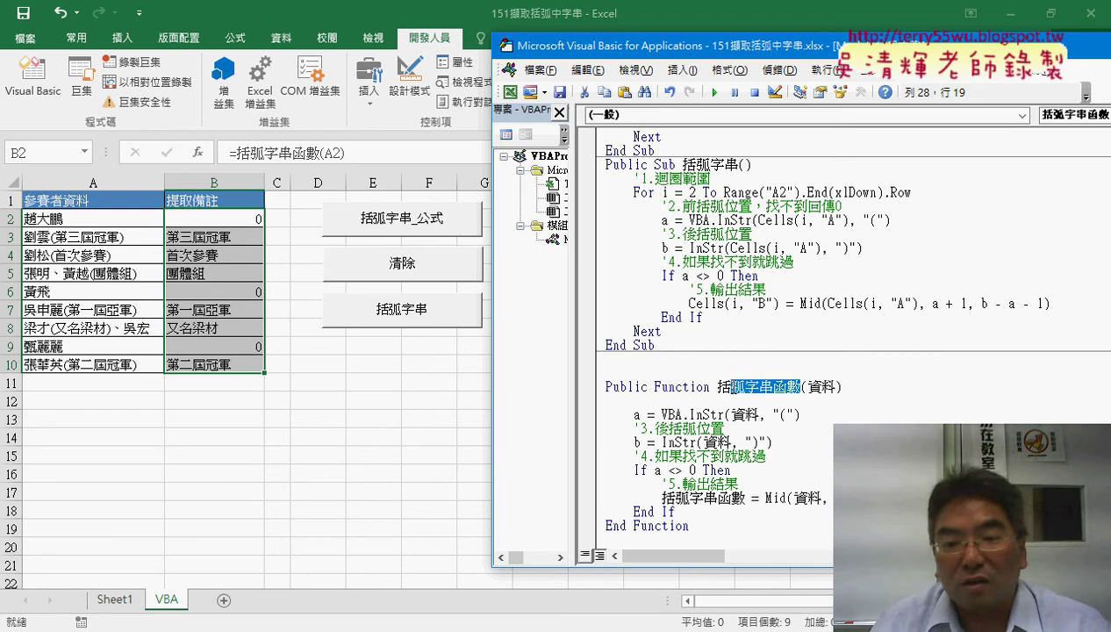
pyautogui.hotkey('ctrl', 'c')
pyautogui.click(735, 402)
pyautogui.hotkey('ctrl', 'v')
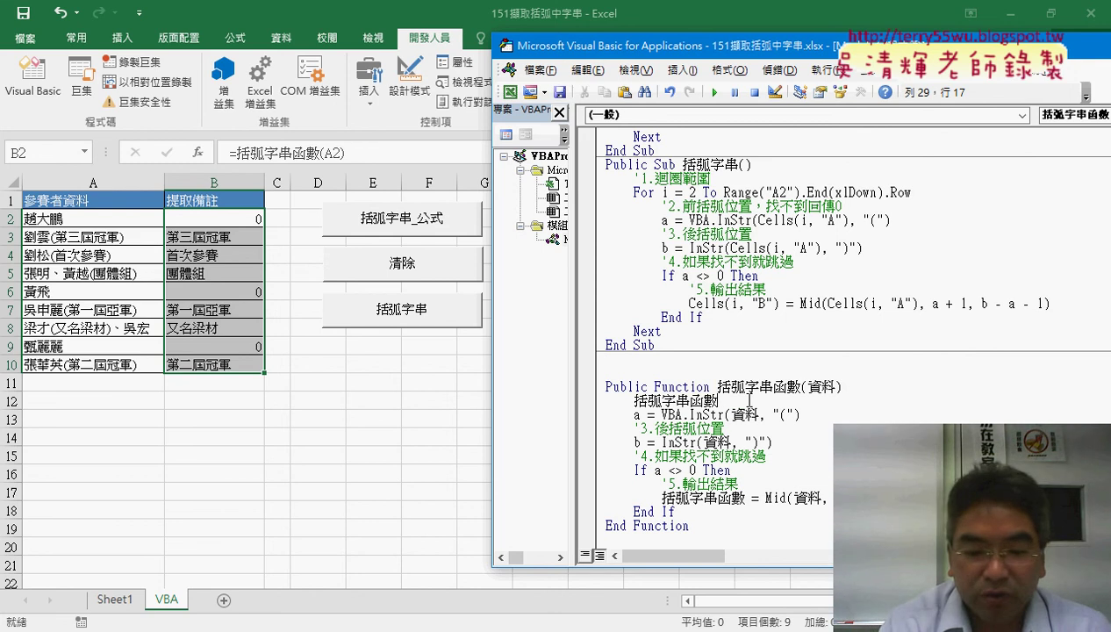
pyautogui.write('ㄦ')
pyautogui.press('BackSpace')
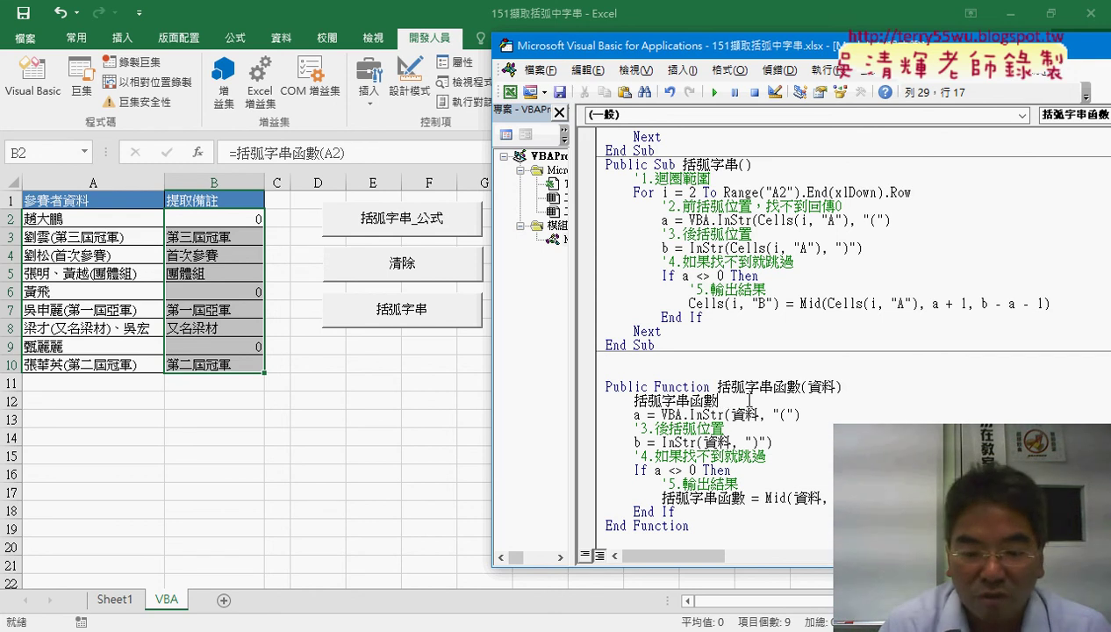
pyautogui.write('=""')
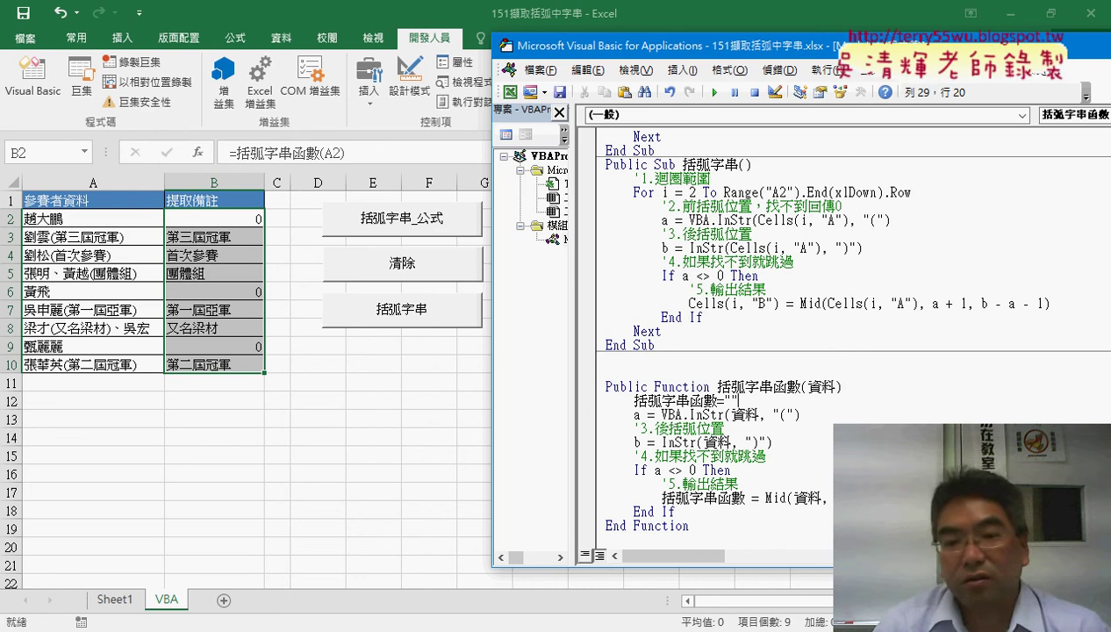
# Highlight the = "" assignment on line 29 and adjust the editor and worksheet windows
pyautogui.press('Down')
pyautogui.press('Up')
pyautogui.press('End')
pyautogui.hotkey('shift', 'Left')
pyautogui.hotkey('shift', 'Left')
pyautogui.hotkey('shift', 'Left')
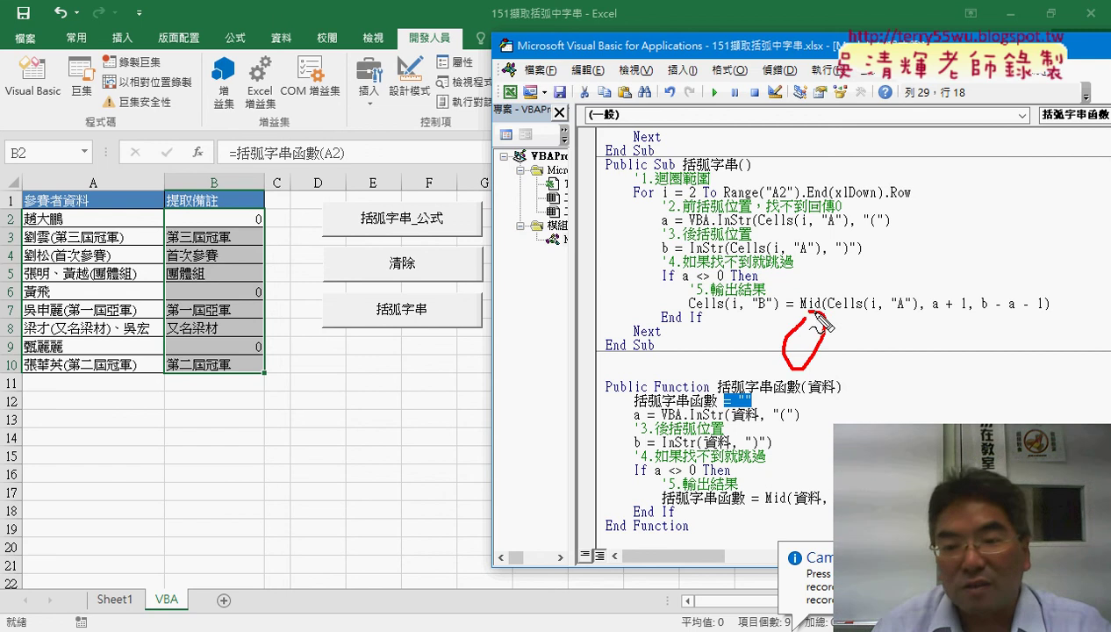
pyautogui.moveTo(823, 312); pyautogui.dragTo(807, 316)
pyautogui.moveTo(721, 411); pyautogui.dragTo(756, 409)
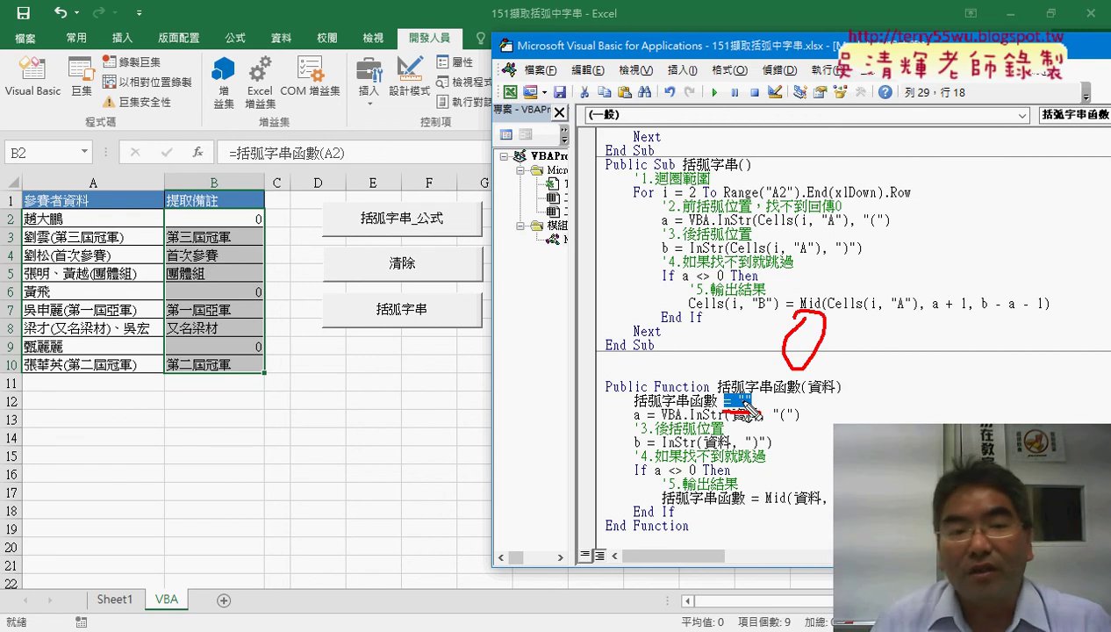
pyautogui.moveTo(249, 225); pyautogui.dragTo(265, 227)
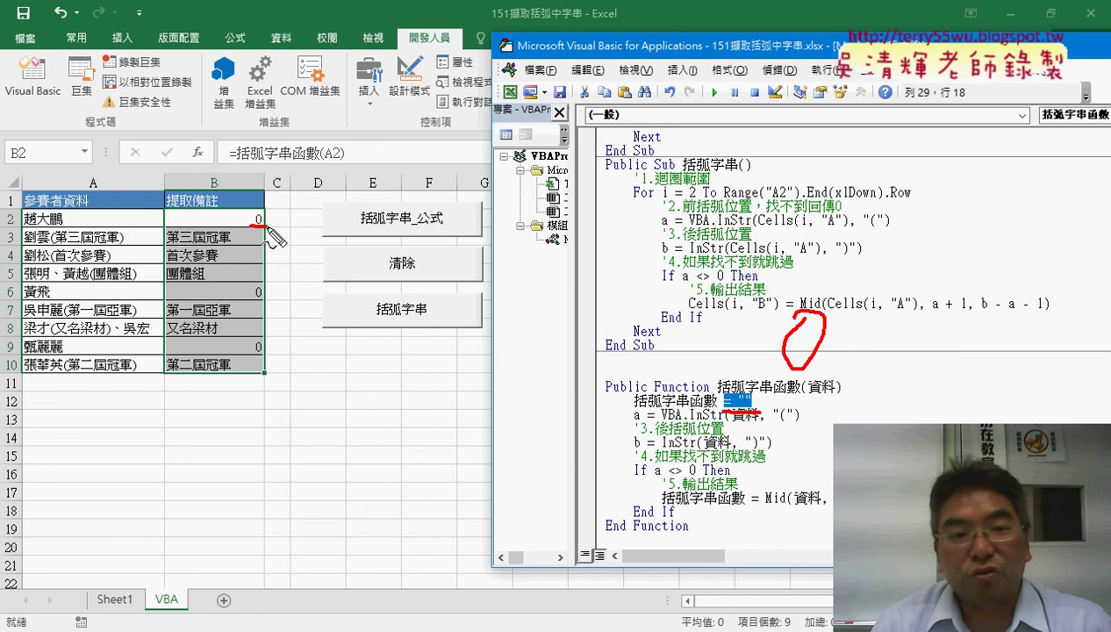
pyautogui.moveTo(727, 402)
pyautogui.mouseDown()
pyautogui.moveTo(256, 225)
pyautogui.moveTo(294, 214)
pyautogui.mouseUp()
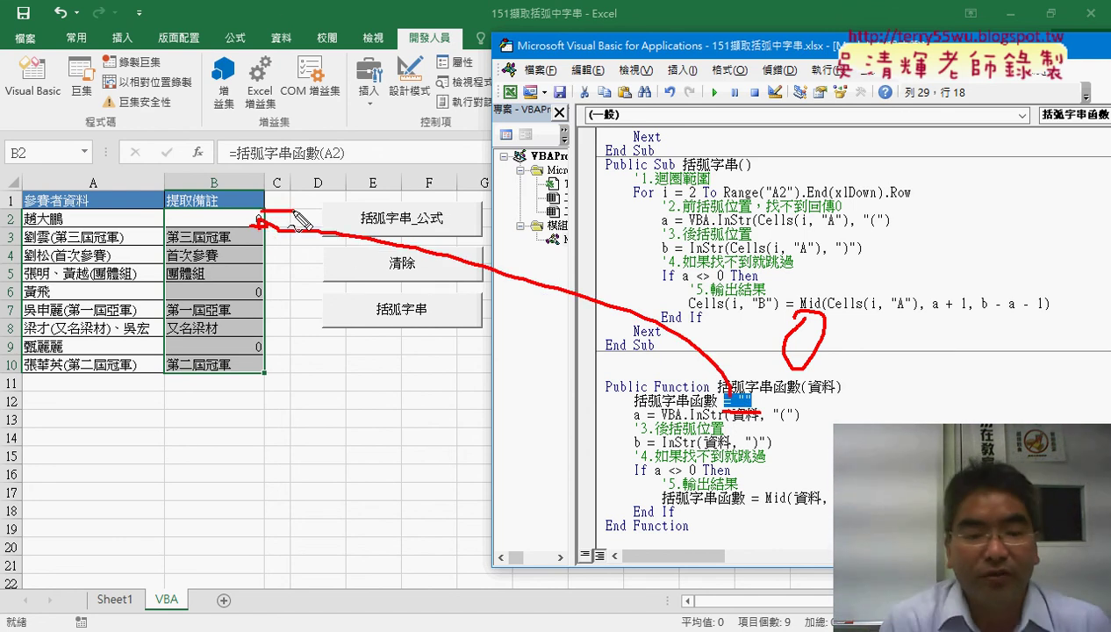
pyautogui.press('Escape')
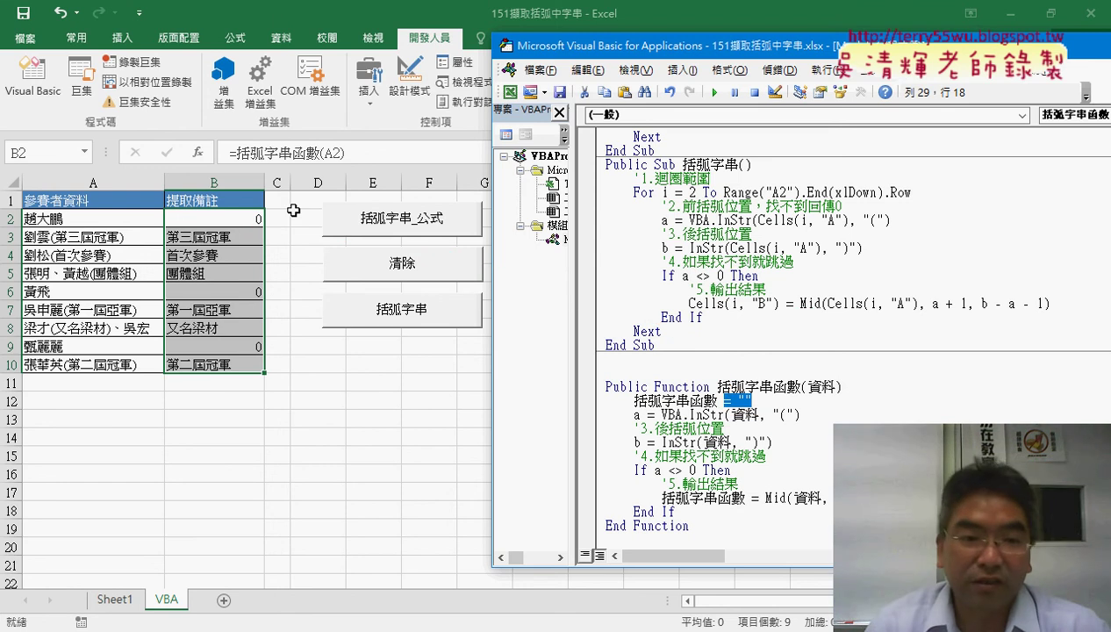
# Re-confirm B2's formula so column B recalculates, leaving rows 2, 6 and 9 blank
pyautogui.click(301, 285)
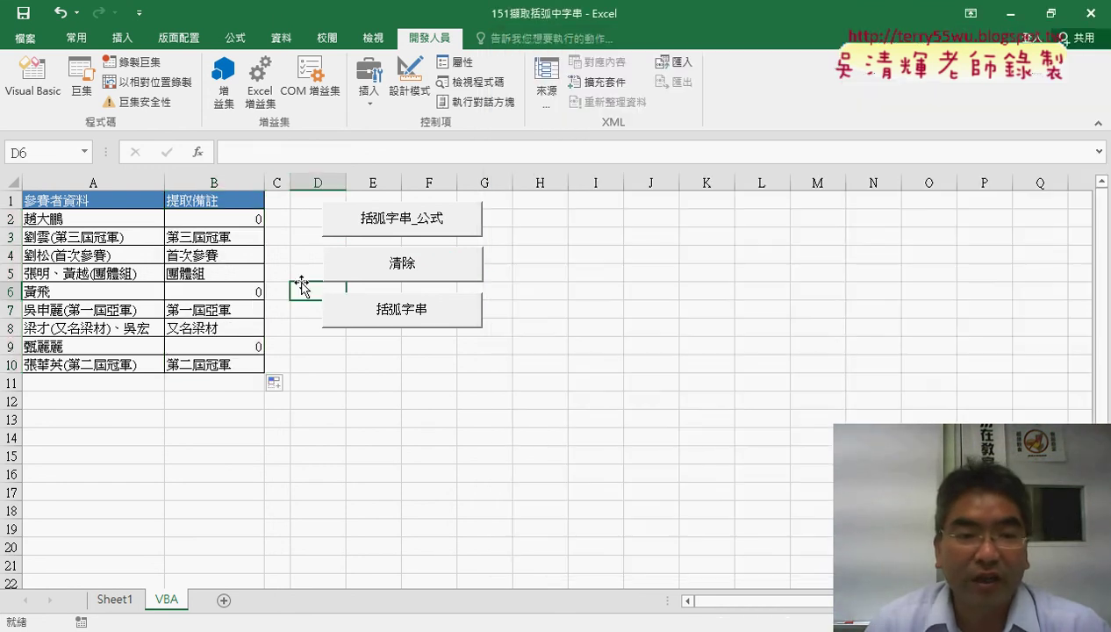
pyautogui.click(226, 221)
pyautogui.click(275, 153)
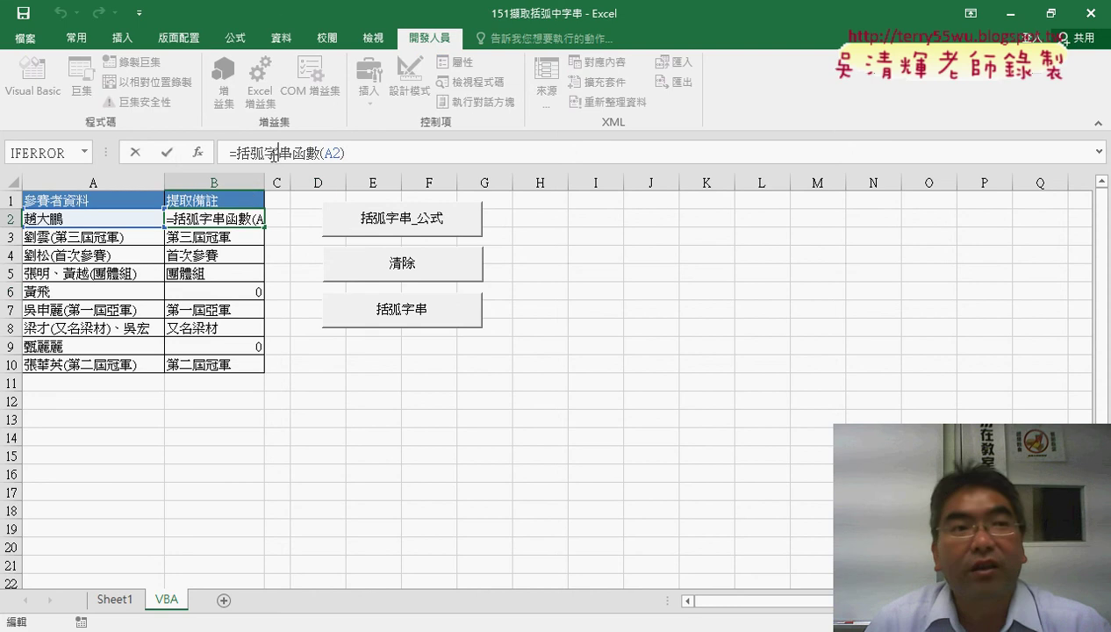
pyautogui.click(166, 152)
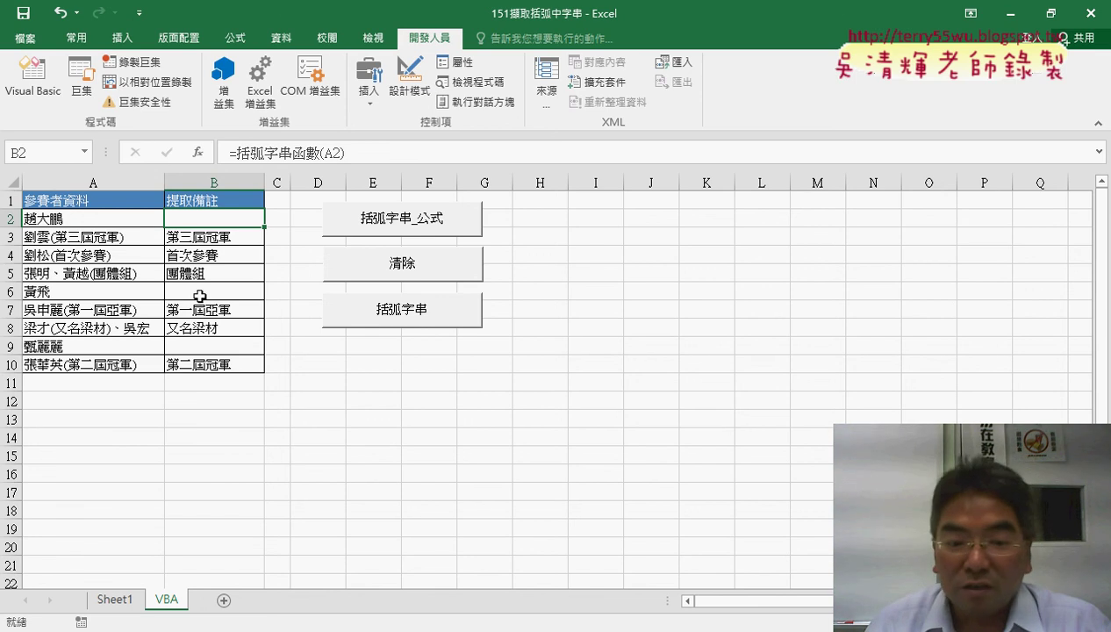
# Bring the VBA editor forward and reposition the code window to show the If block
pyautogui.moveTo(468, 628)
pyautogui.click(508, 584)
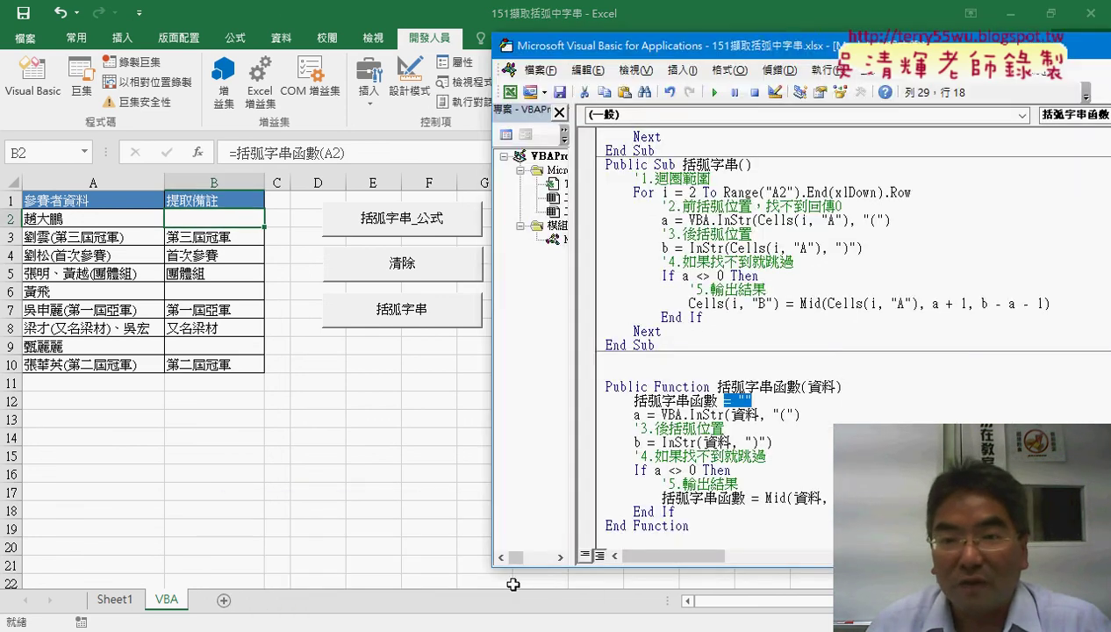
pyautogui.moveTo(632, 46)
pyautogui.mouseDown()
pyautogui.moveTo(562, 24)
pyautogui.moveTo(434, 19)
pyautogui.mouseUp()
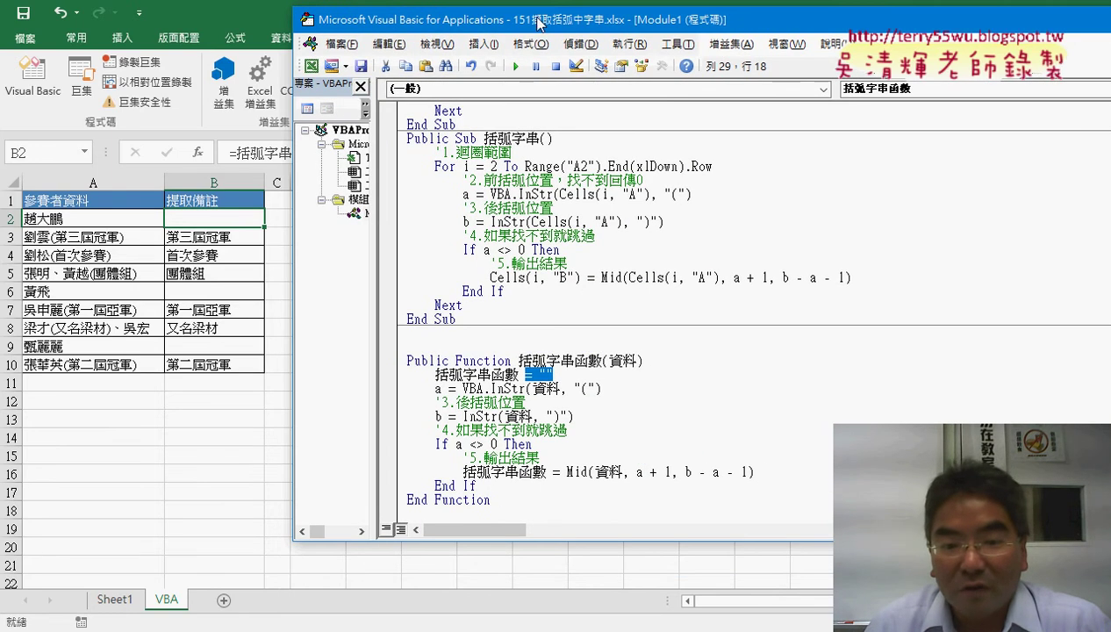
pyautogui.click(471, 445)
pyautogui.moveTo(450, 444); pyautogui.dragTo(434, 444)
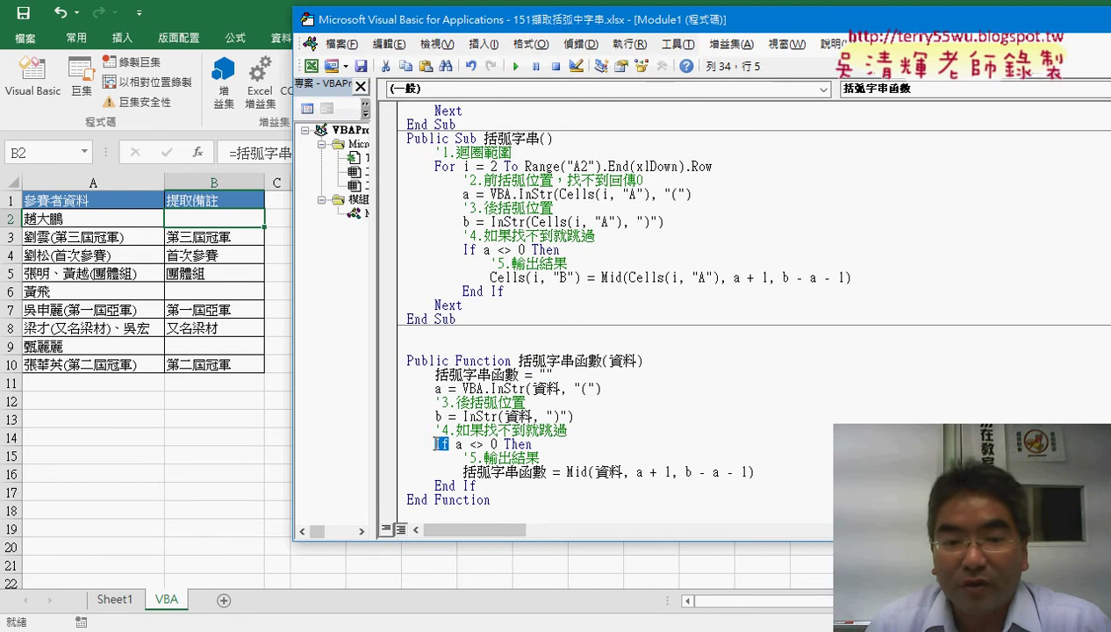
pyautogui.click(461, 444)
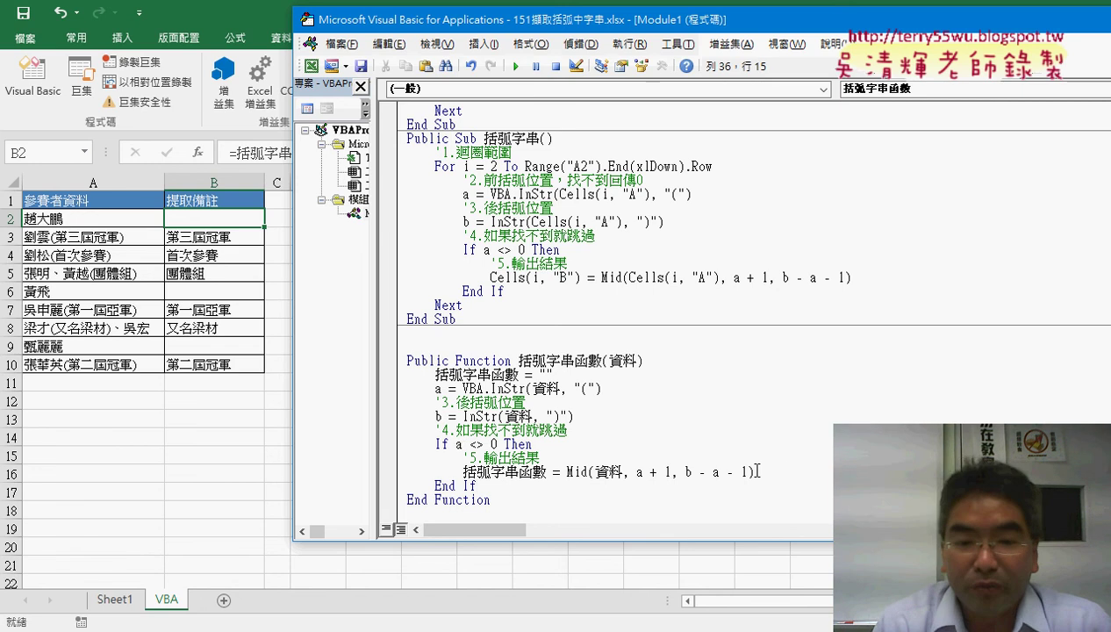
# Add an Else branch after the Mid line and move 括弧字串函數 = "" under it
pyautogui.press('Return')
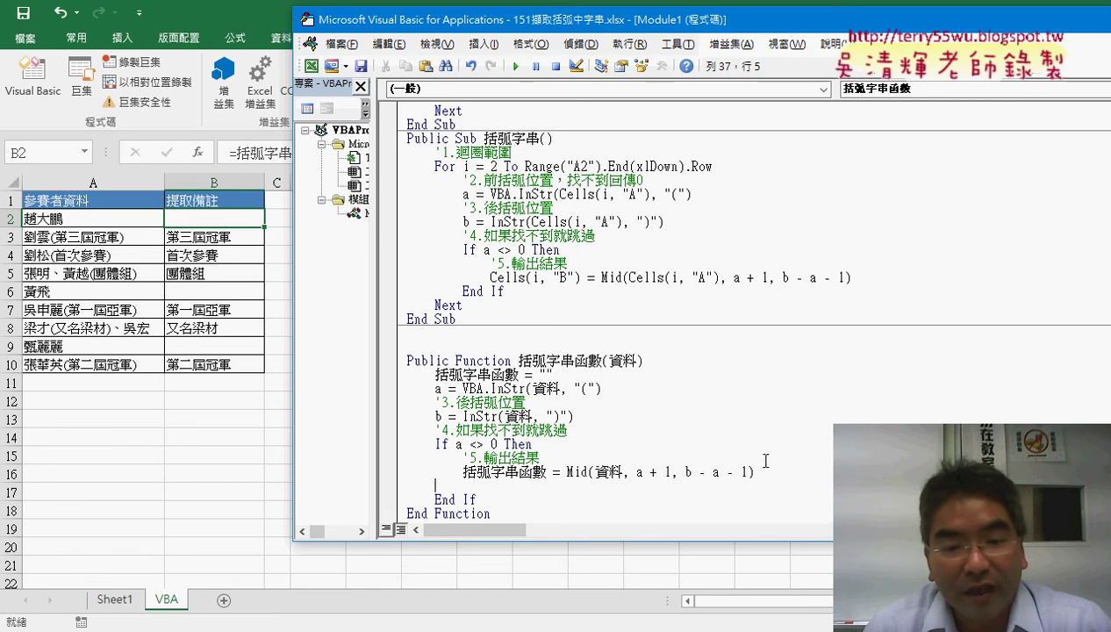
pyautogui.moveTo(454, 444); pyautogui.dragTo(485, 444)
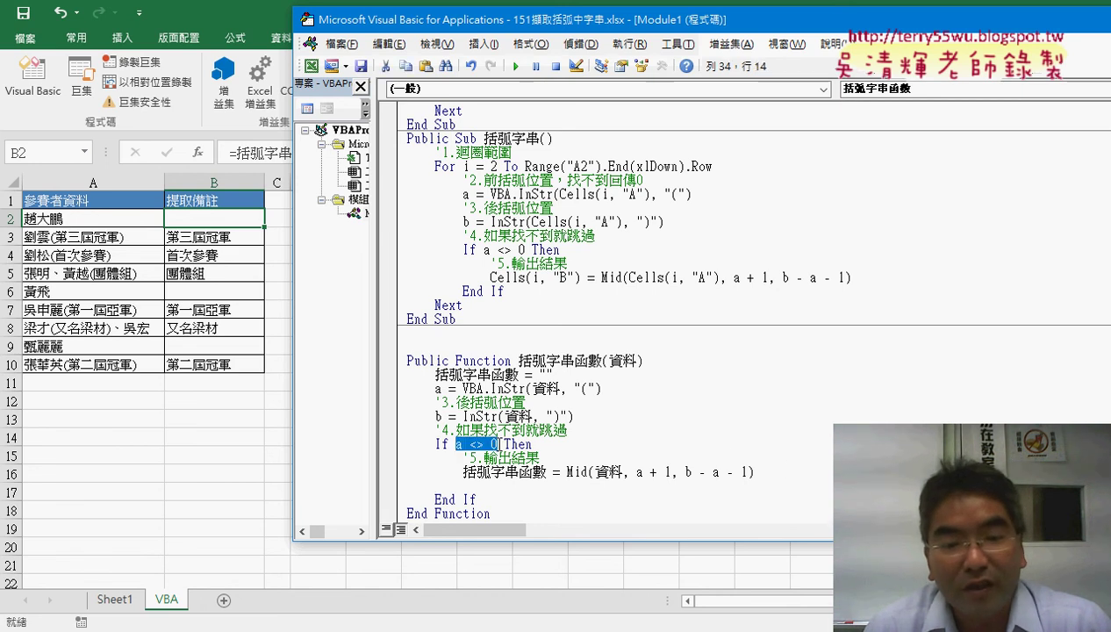
pyautogui.click(518, 483)
pyautogui.write('el')
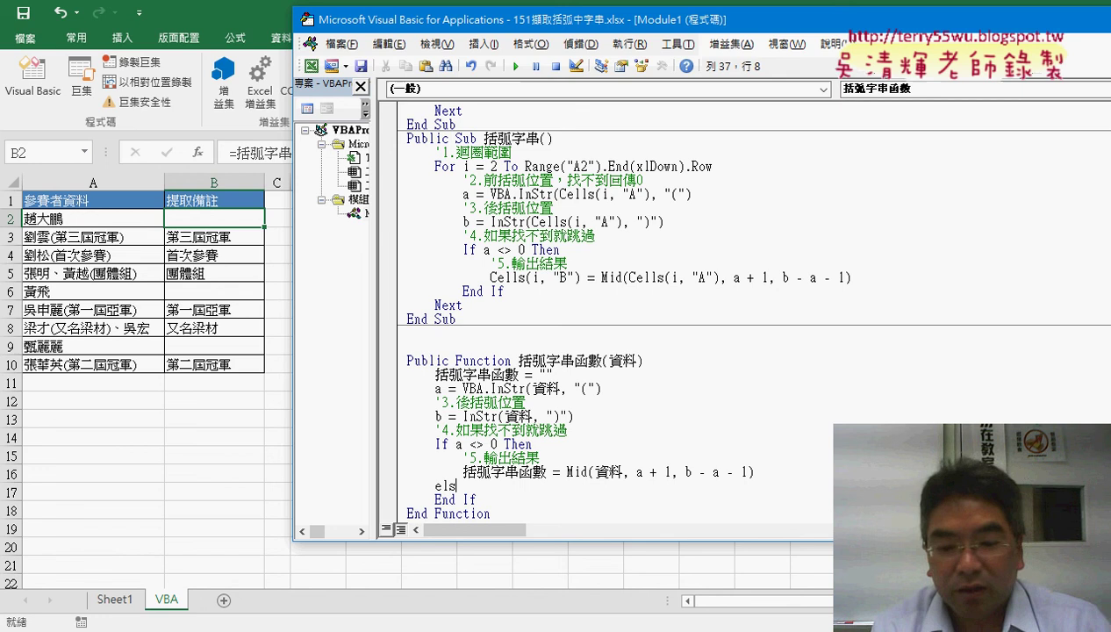
pyautogui.write('se')
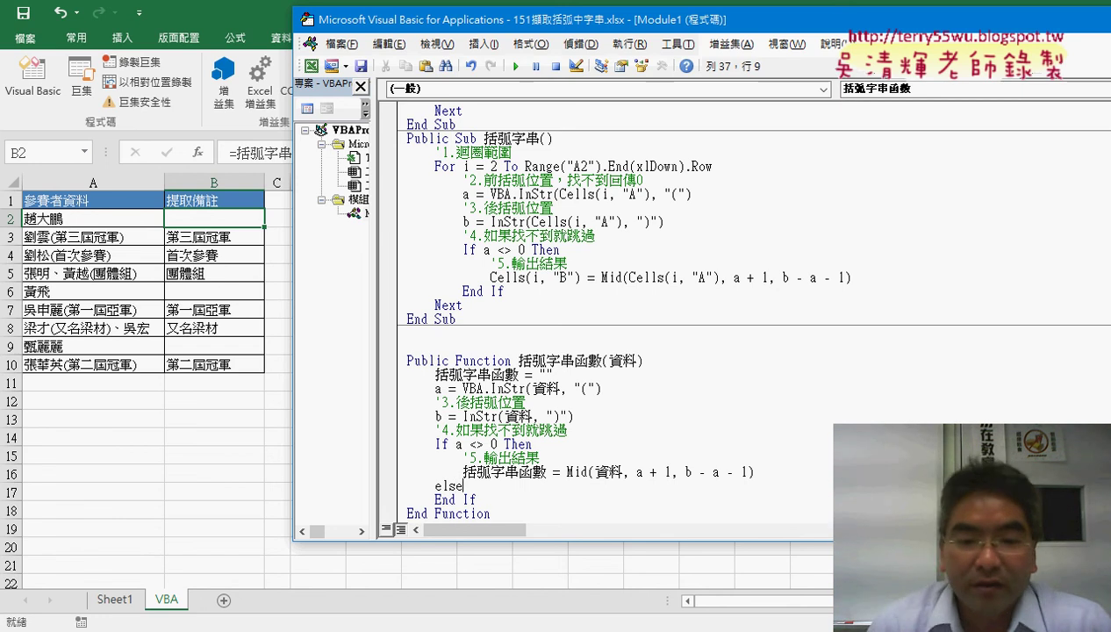
pyautogui.press('Return')
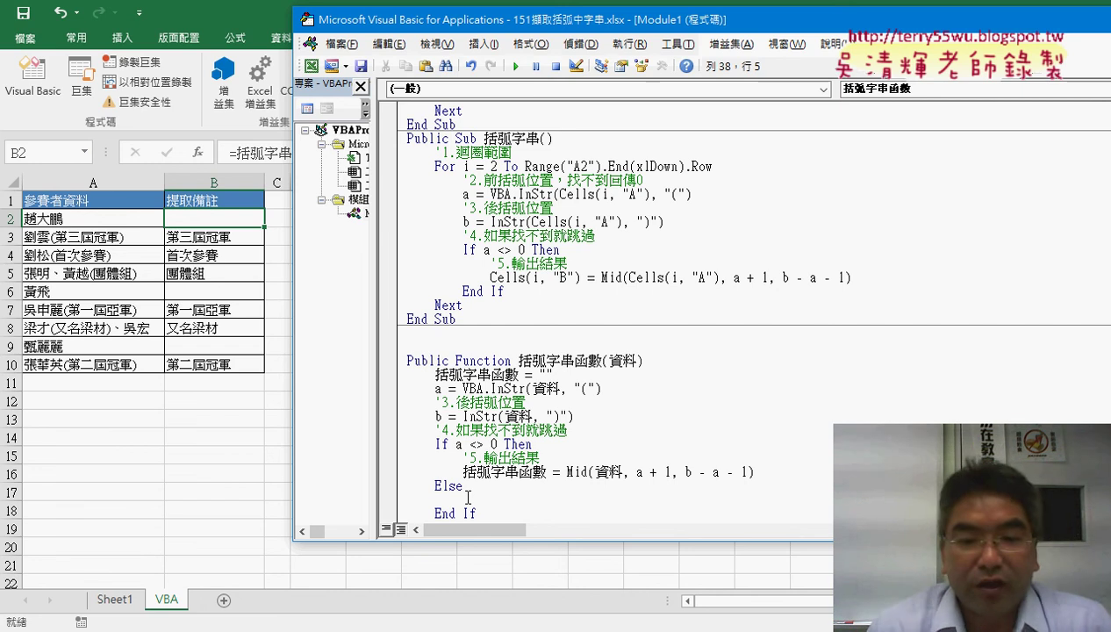
pyautogui.press('Tab')
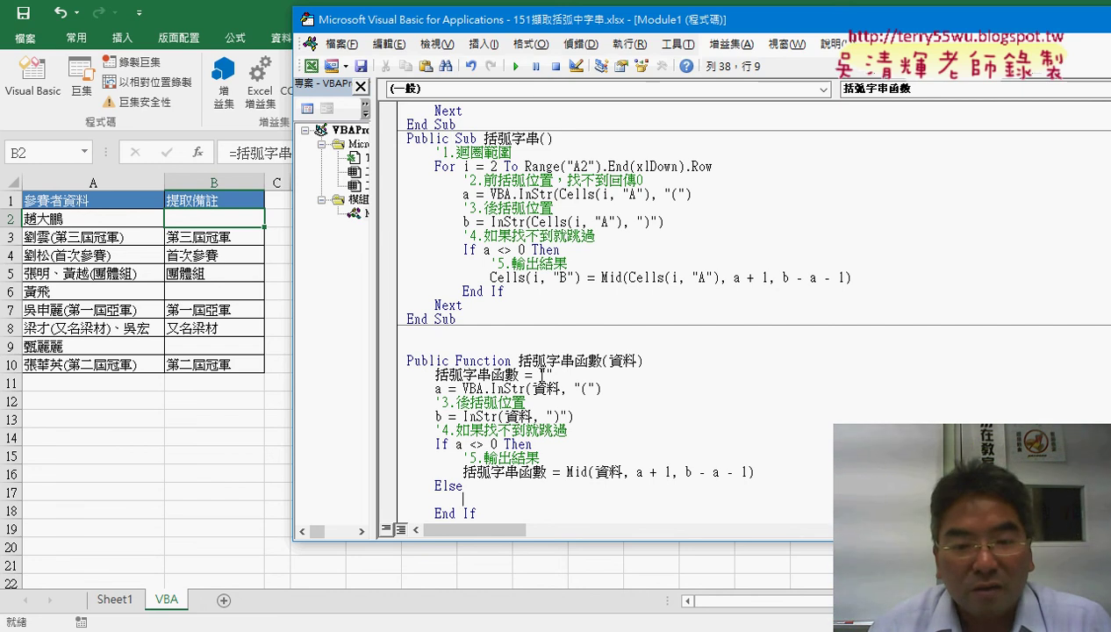
pyautogui.moveTo(549, 373); pyautogui.dragTo(435, 373)
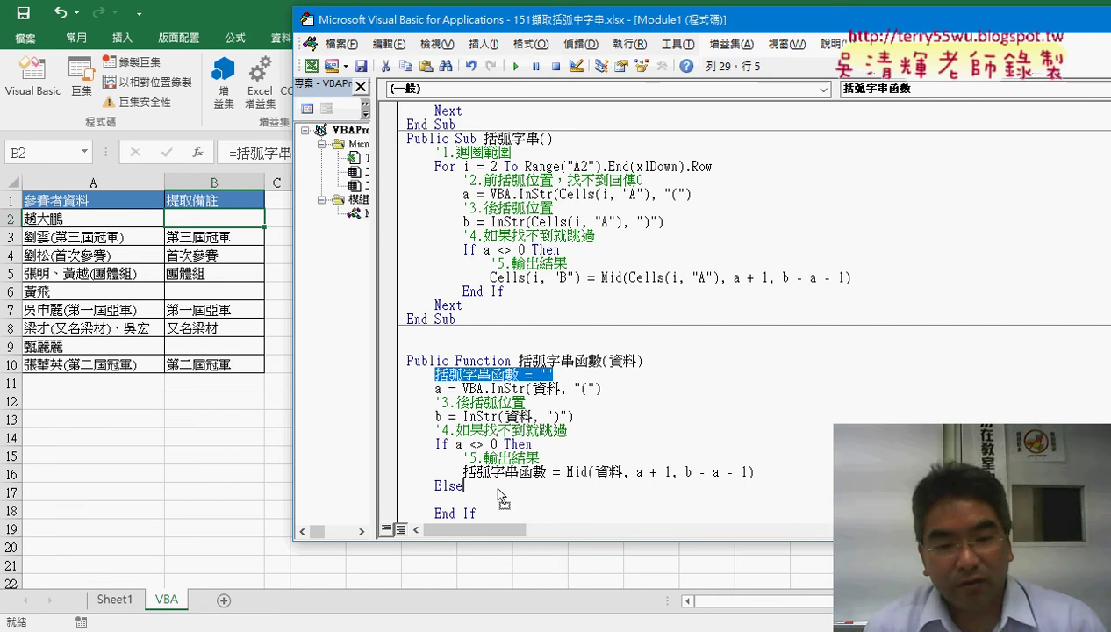
pyautogui.moveTo(499, 498); pyautogui.dragTo(499, 502)
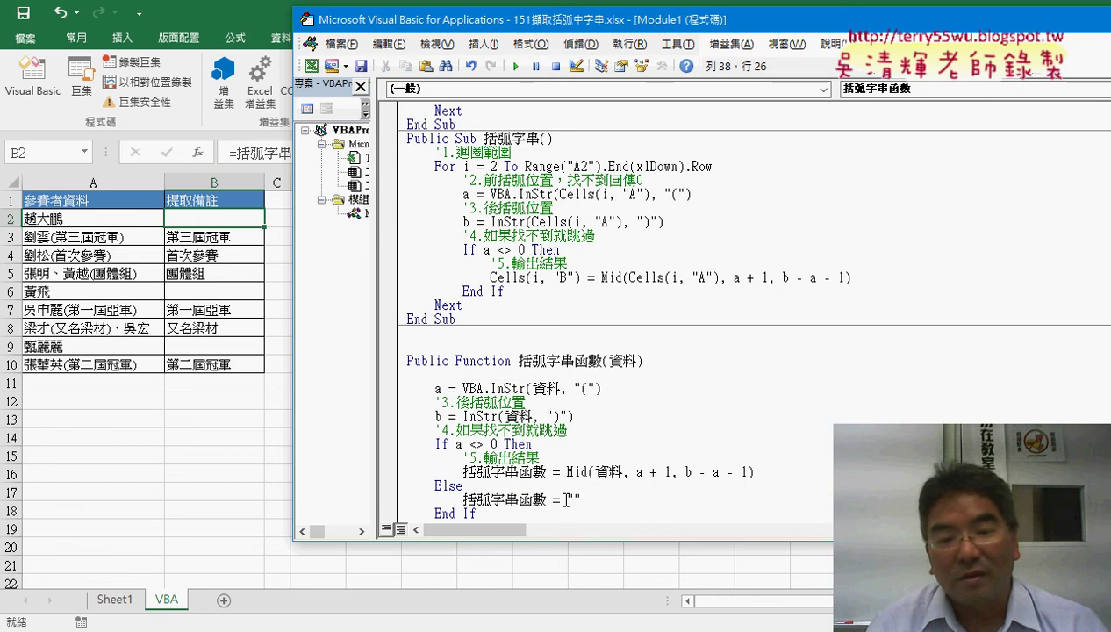
pyautogui.moveTo(602, 504); pyautogui.dragTo(432, 494)
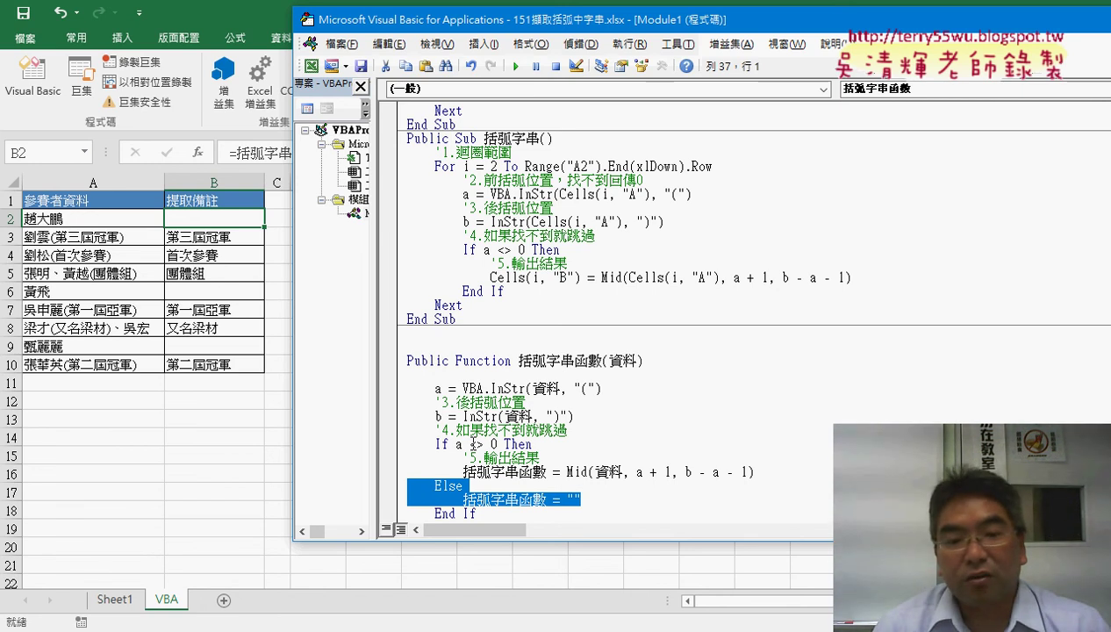
pyautogui.moveTo(456, 444); pyautogui.dragTo(491, 444)
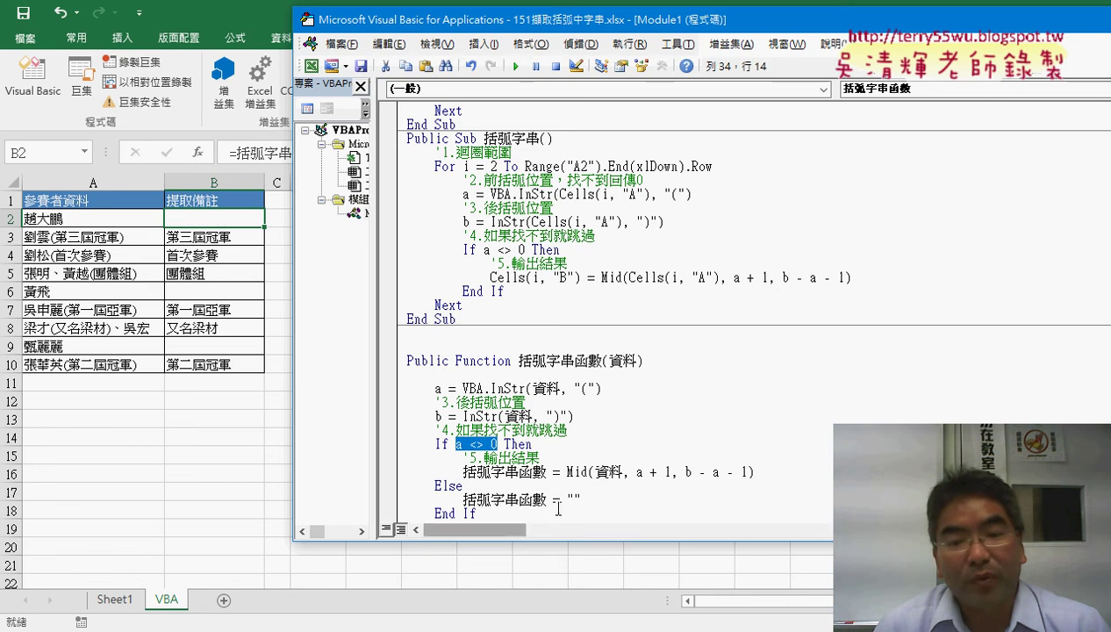
pyautogui.moveTo(581, 499); pyautogui.dragTo(463, 500)
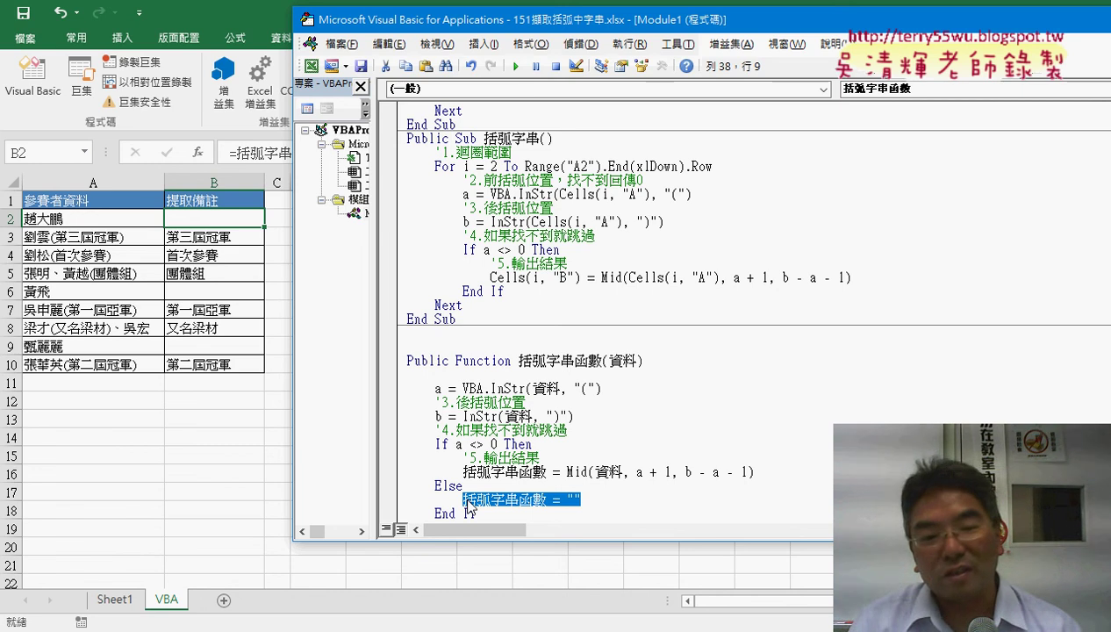
pyautogui.moveTo(448, 387); pyautogui.dragTo(447, 387)
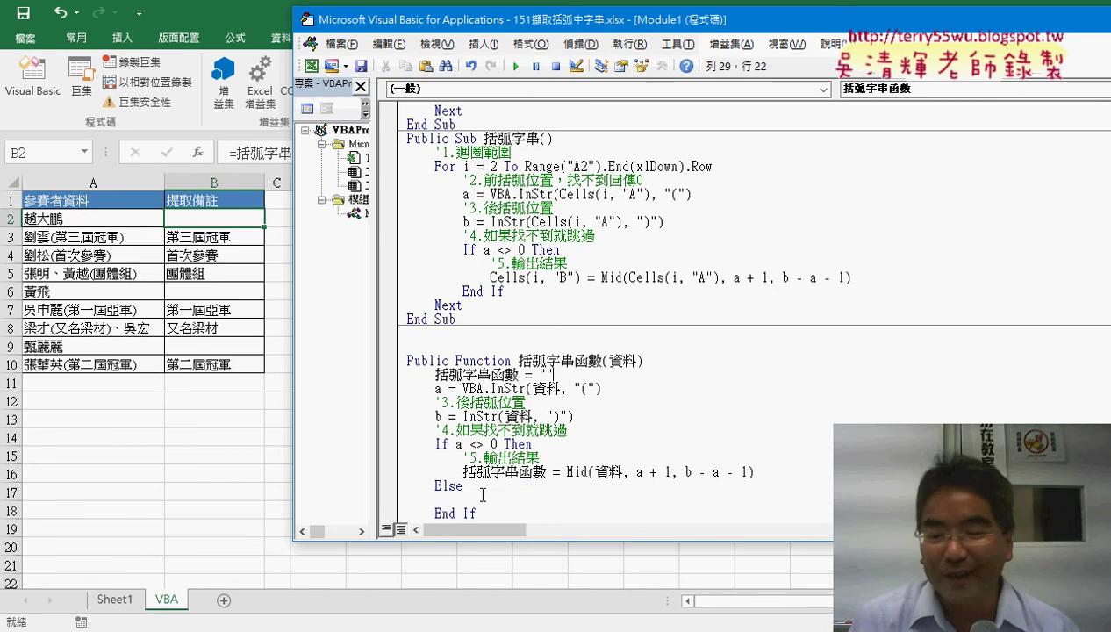
pyautogui.moveTo(464, 486); pyautogui.dragTo(414, 485)
pyautogui.press('Delete')
pyautogui.press('Delete')
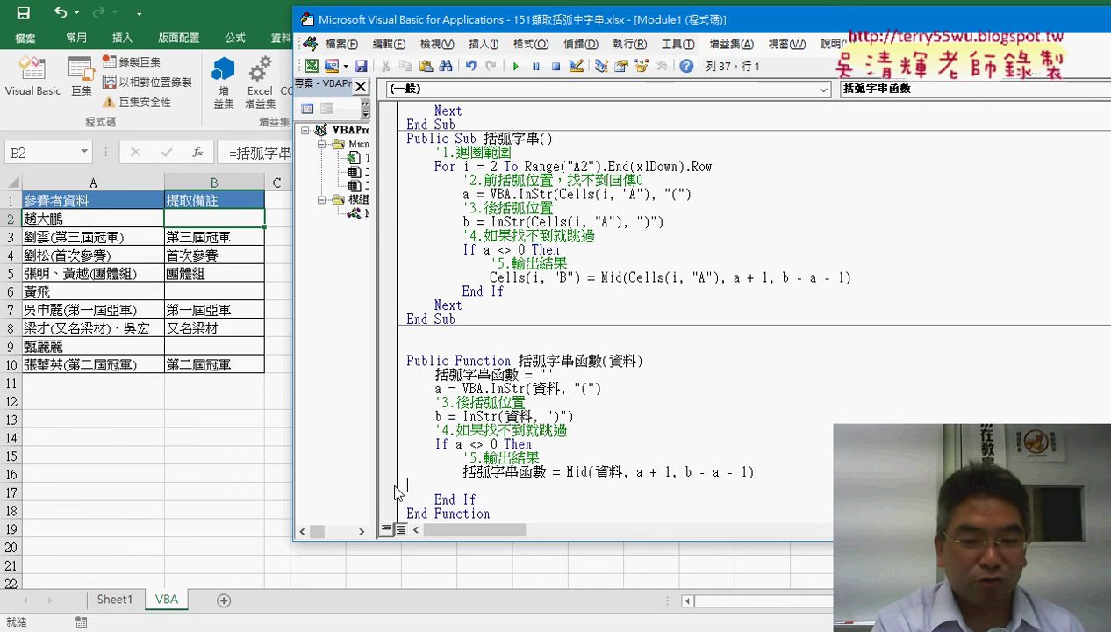
pyautogui.press('Return')
pyautogui.press('Up')
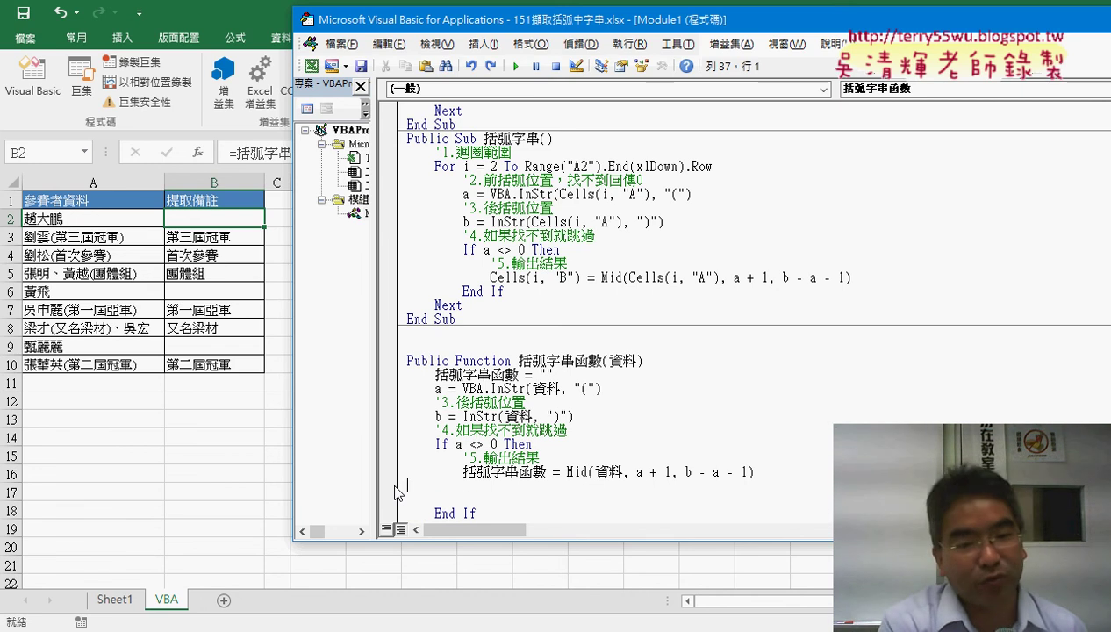
pyautogui.hotkey('ctrl', 'z')
pyautogui.hotkey('ctrl', 'z')
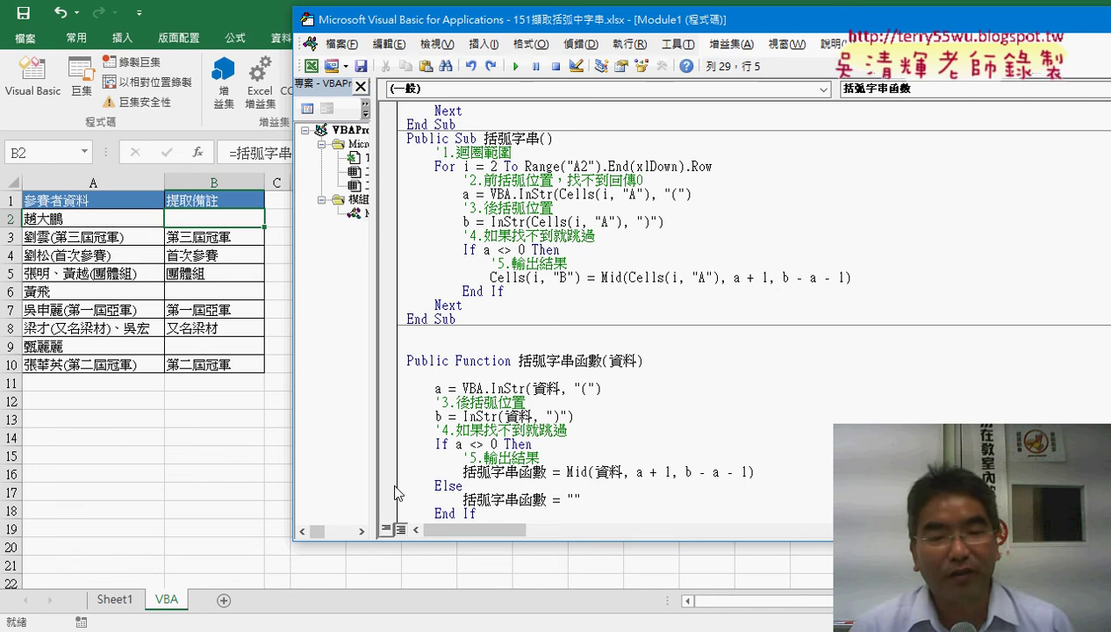
pyautogui.scroll(-2, 576, 393)
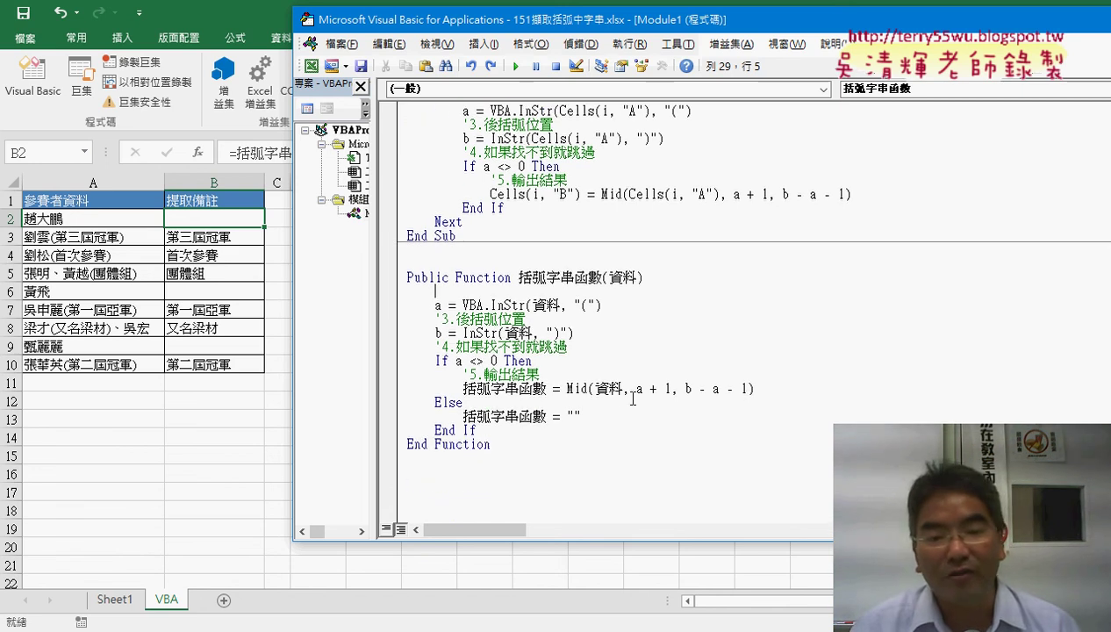
pyautogui.moveTo(471, 404); pyautogui.dragTo(400, 401)
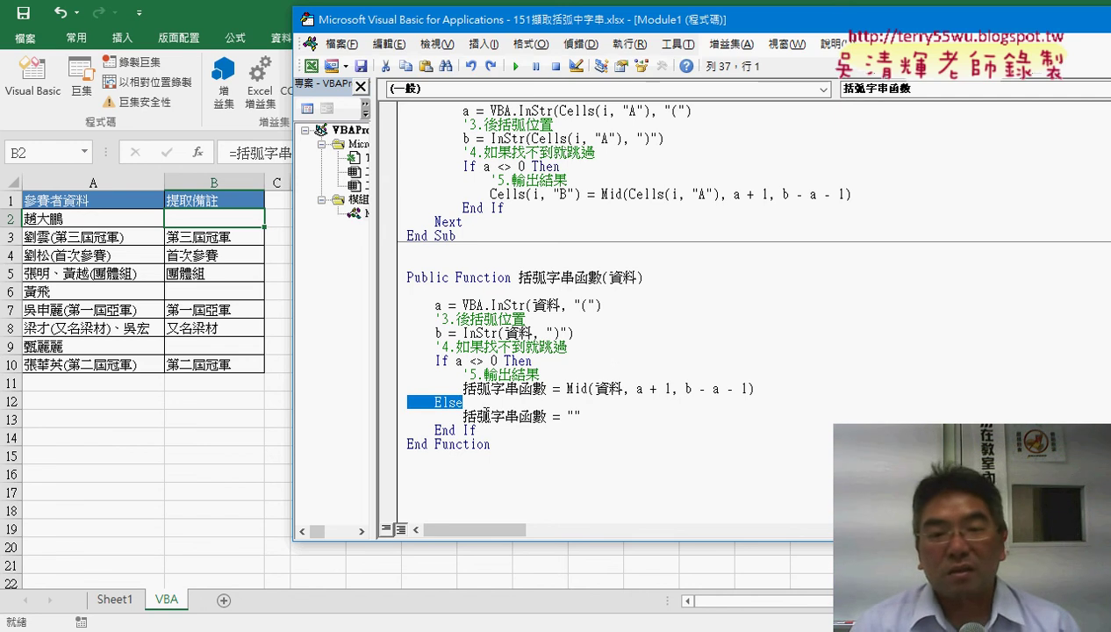
pyautogui.click(542, 207)
pyautogui.scroll(1, 526, 245)
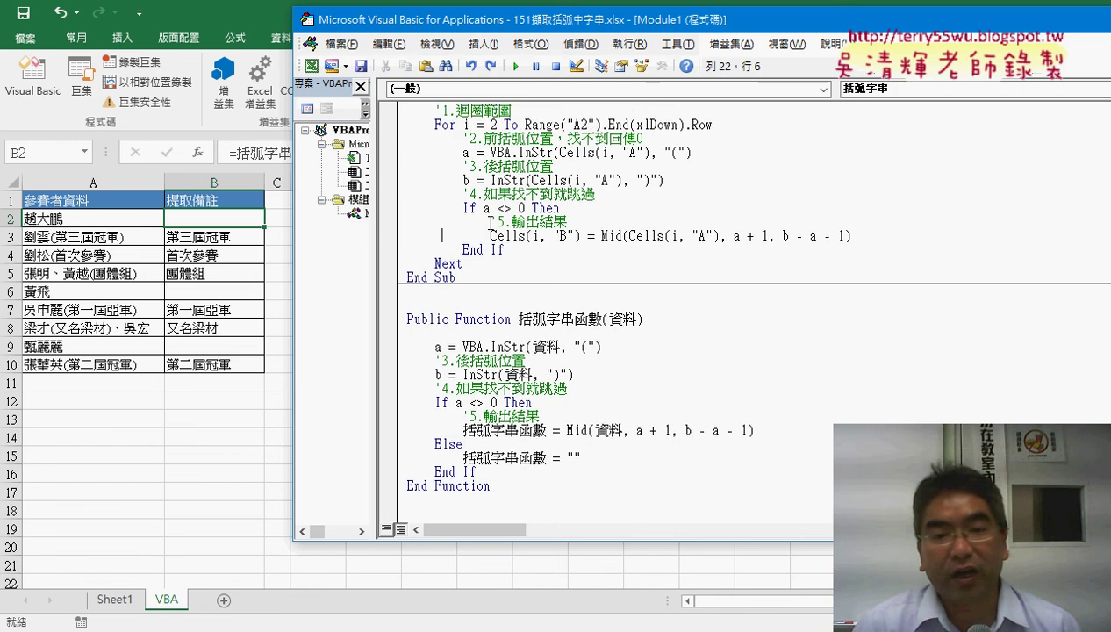
pyautogui.scroll(1, 491, 272)
pyautogui.moveTo(517, 291); pyautogui.dragTo(404, 200)
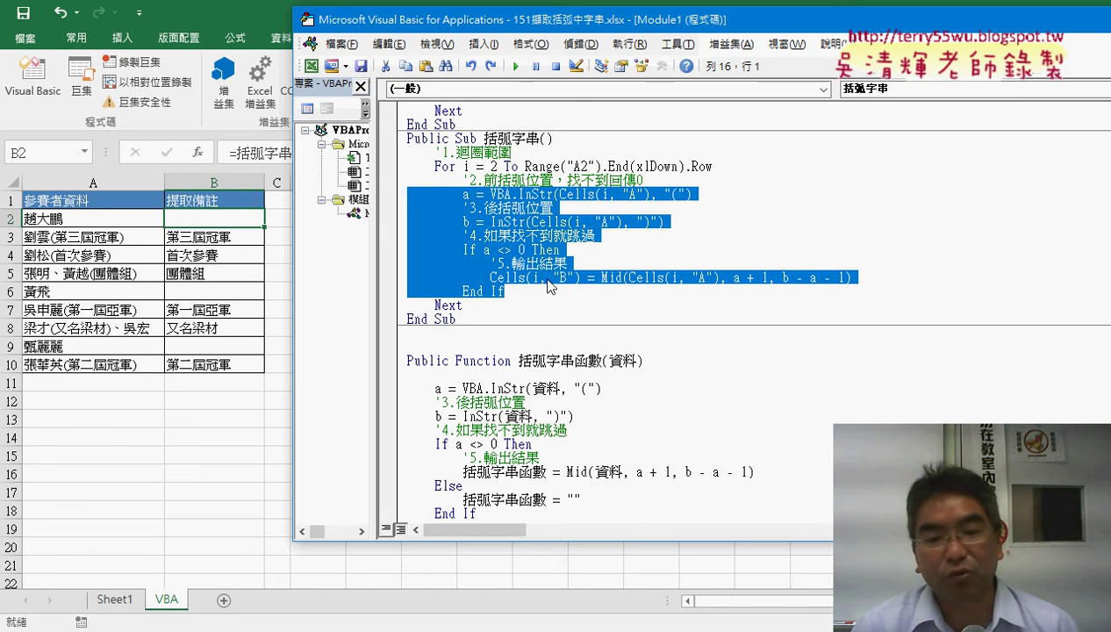
pyautogui.moveTo(581, 500); pyautogui.dragTo(387, 483)
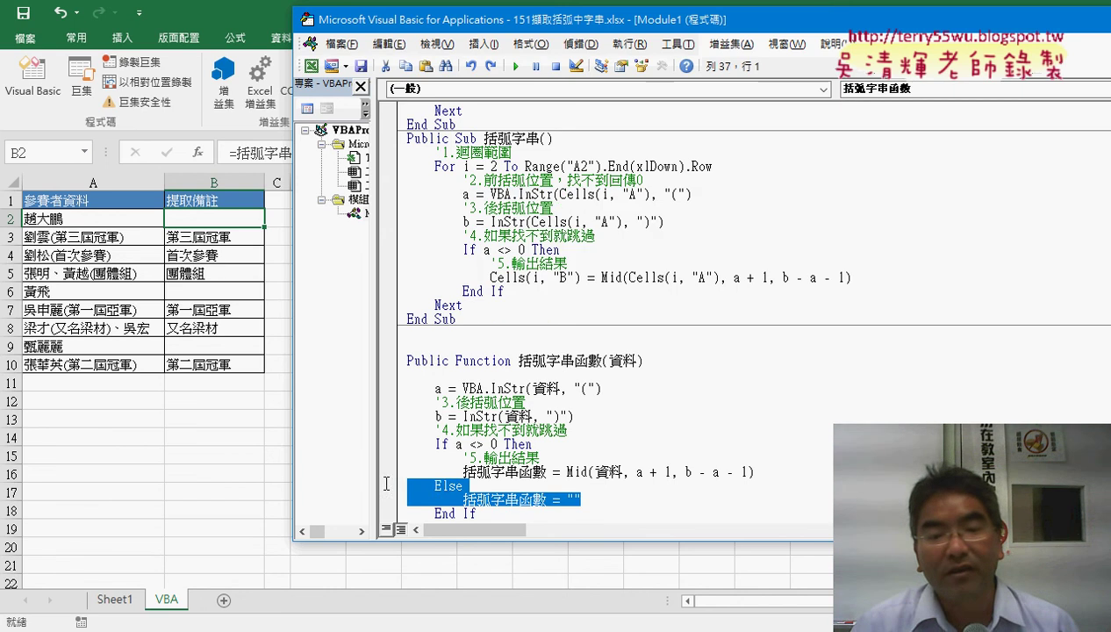